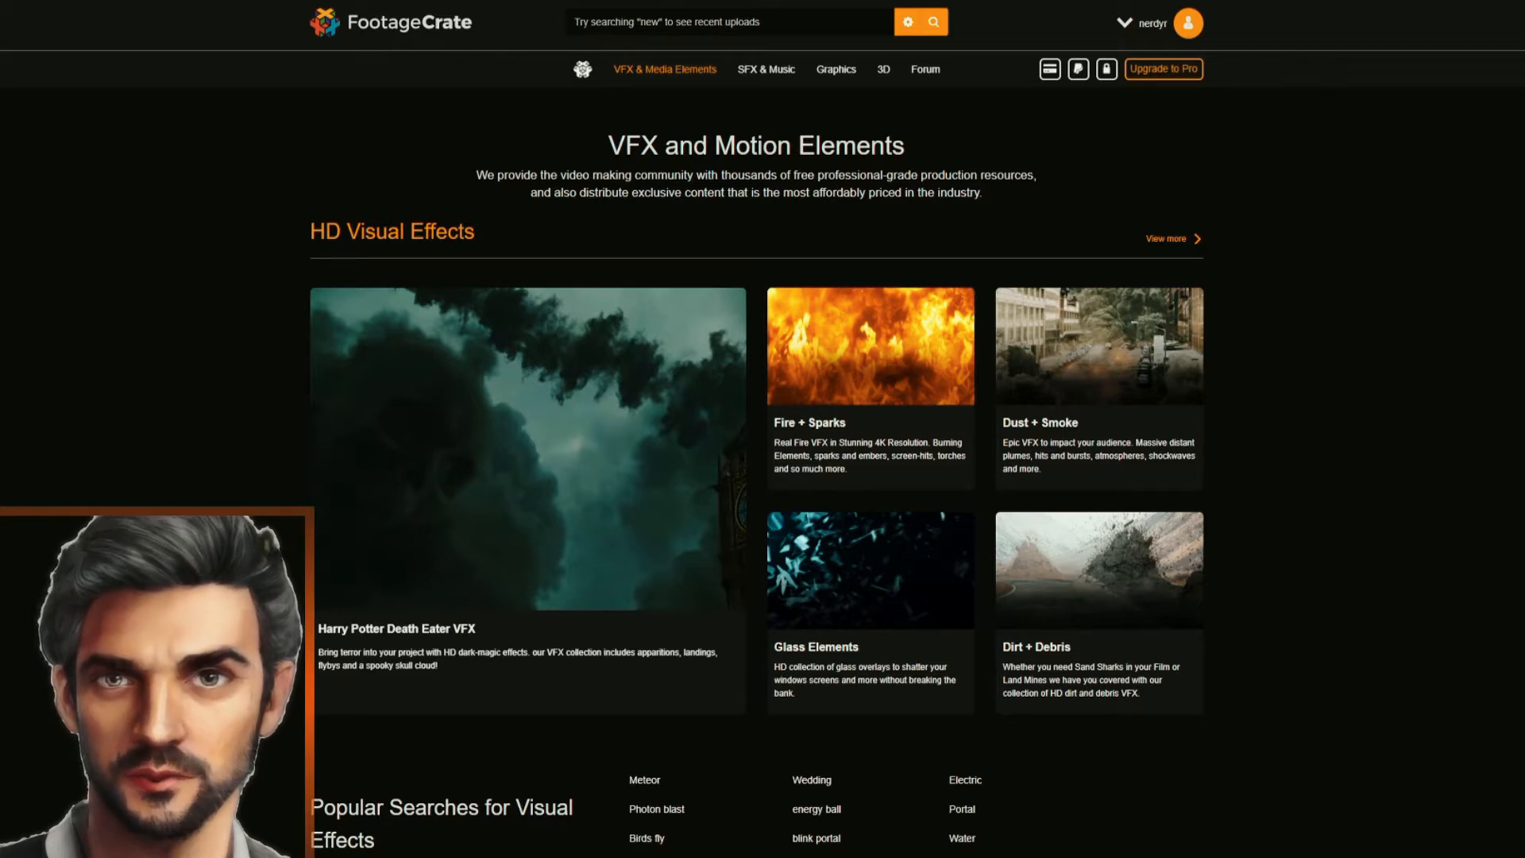
Step: Open the account's member page and review the preferred HD VFX download format options
{"action": "mouse_move", "coordinate": [1155, 32]}
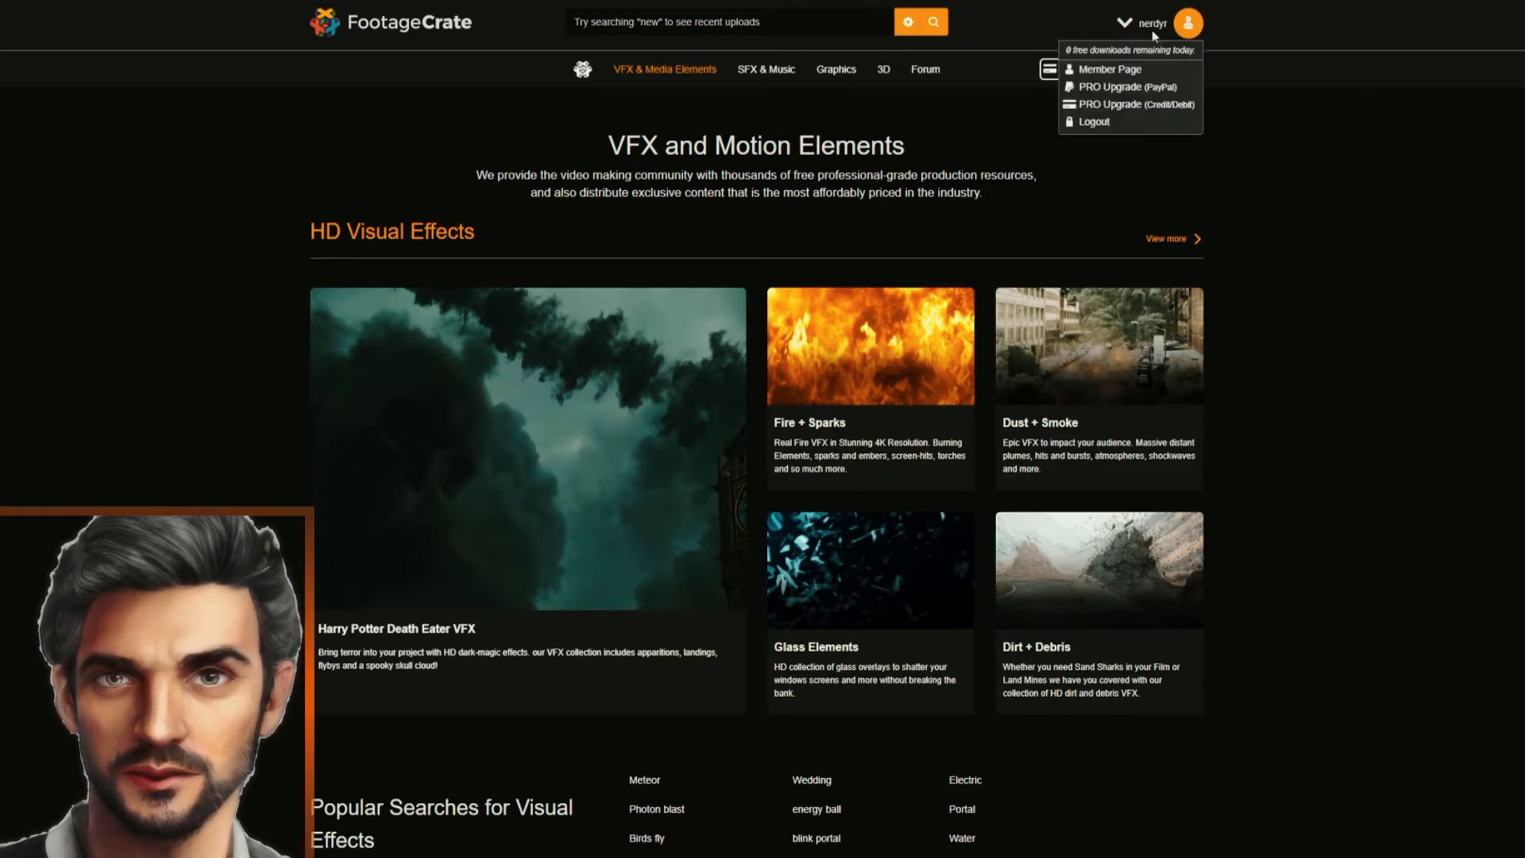
{"action": "left_click", "coordinate": [1126, 71]}
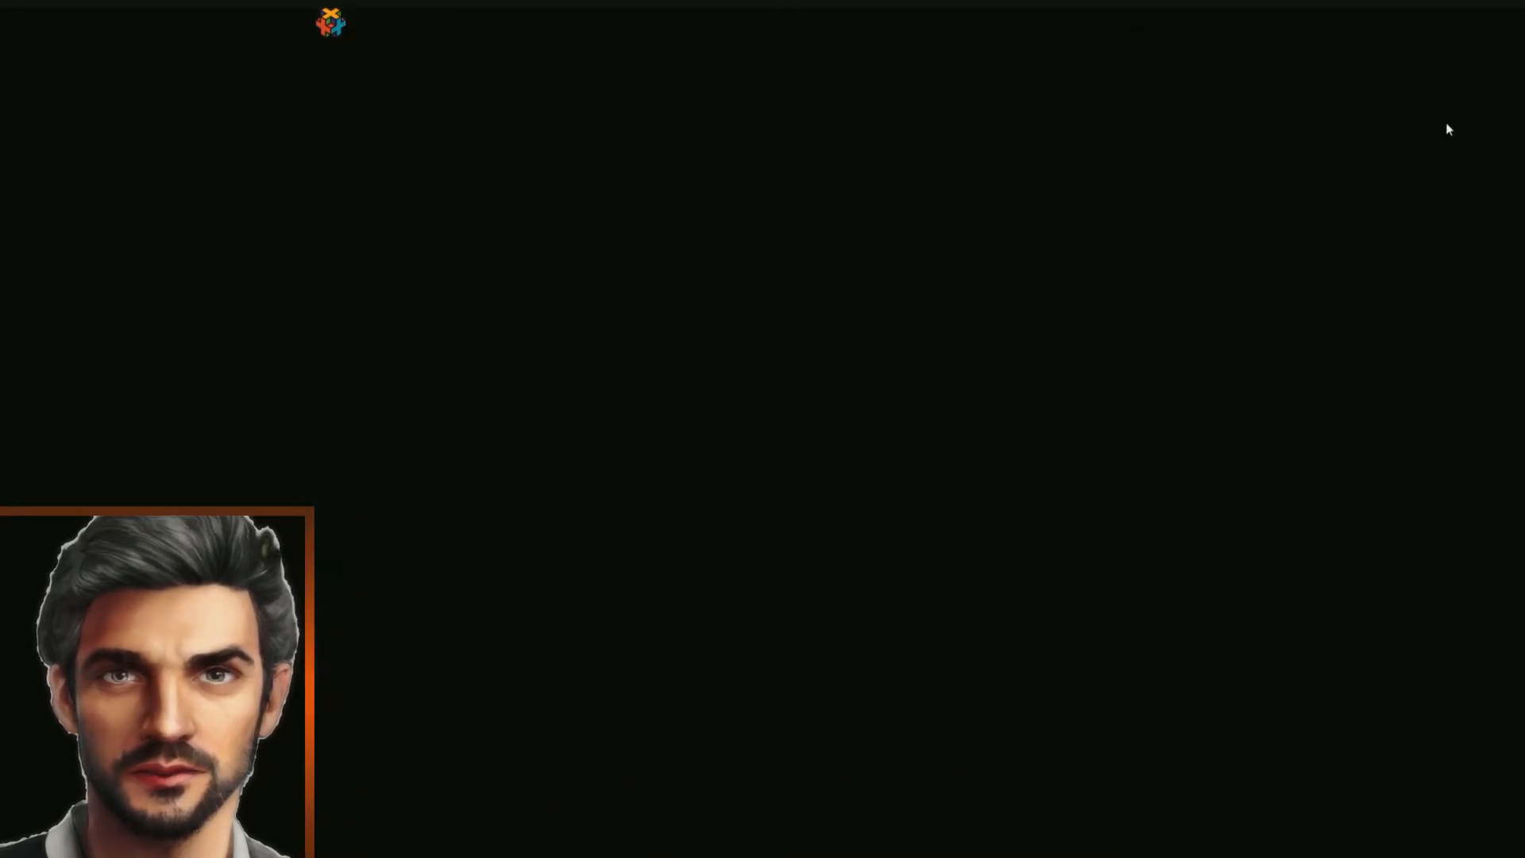
{"action": "scroll", "coordinate": [756, 429], "scroll_direction": "down", "scroll_amount": 8}
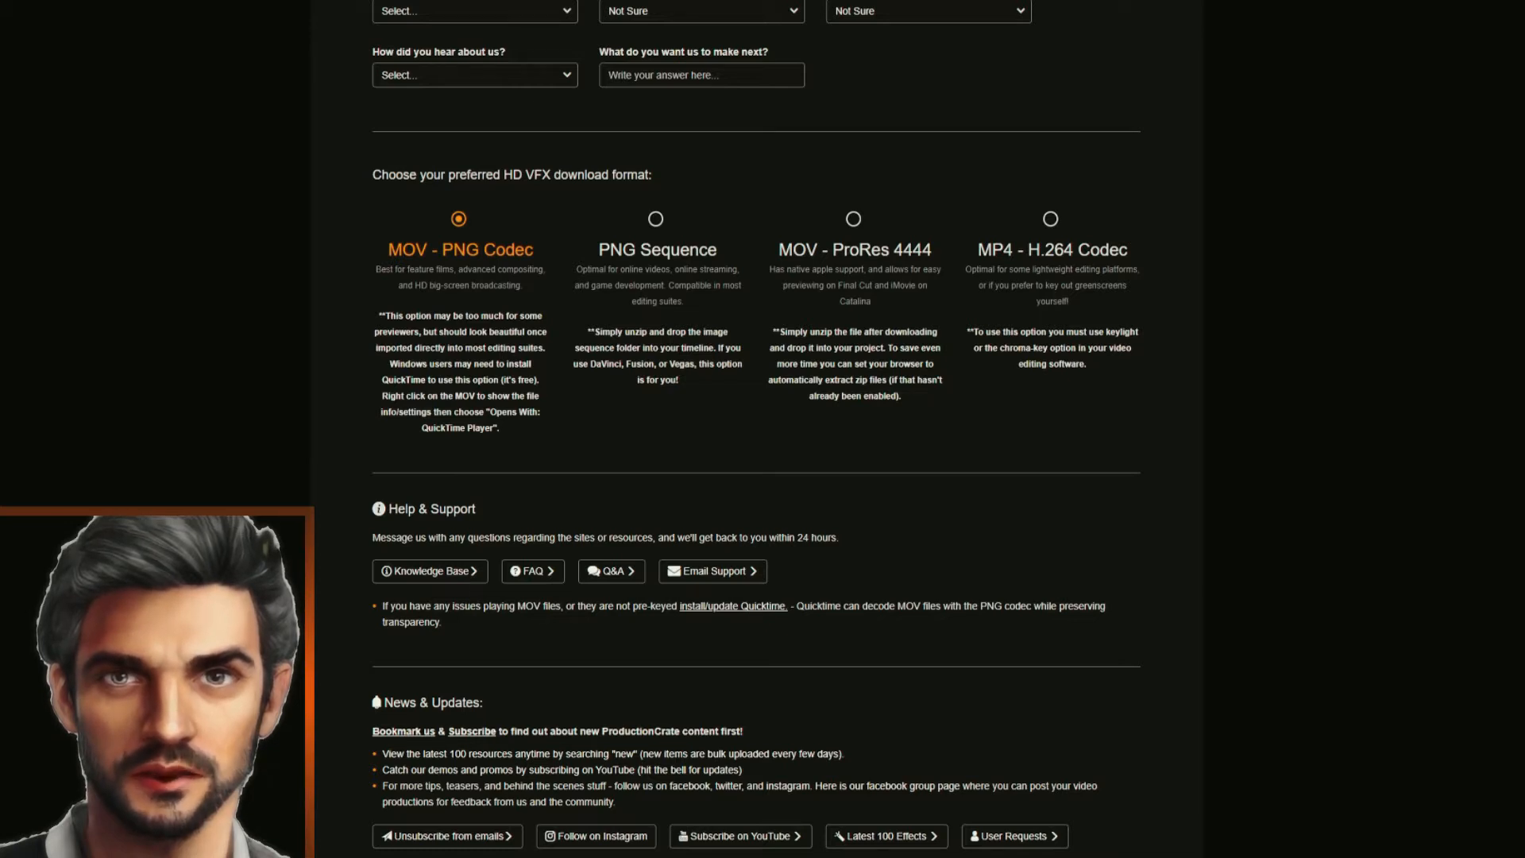
{"action": "scroll", "coordinate": [763, 429], "scroll_direction": "up", "scroll_amount": 9}
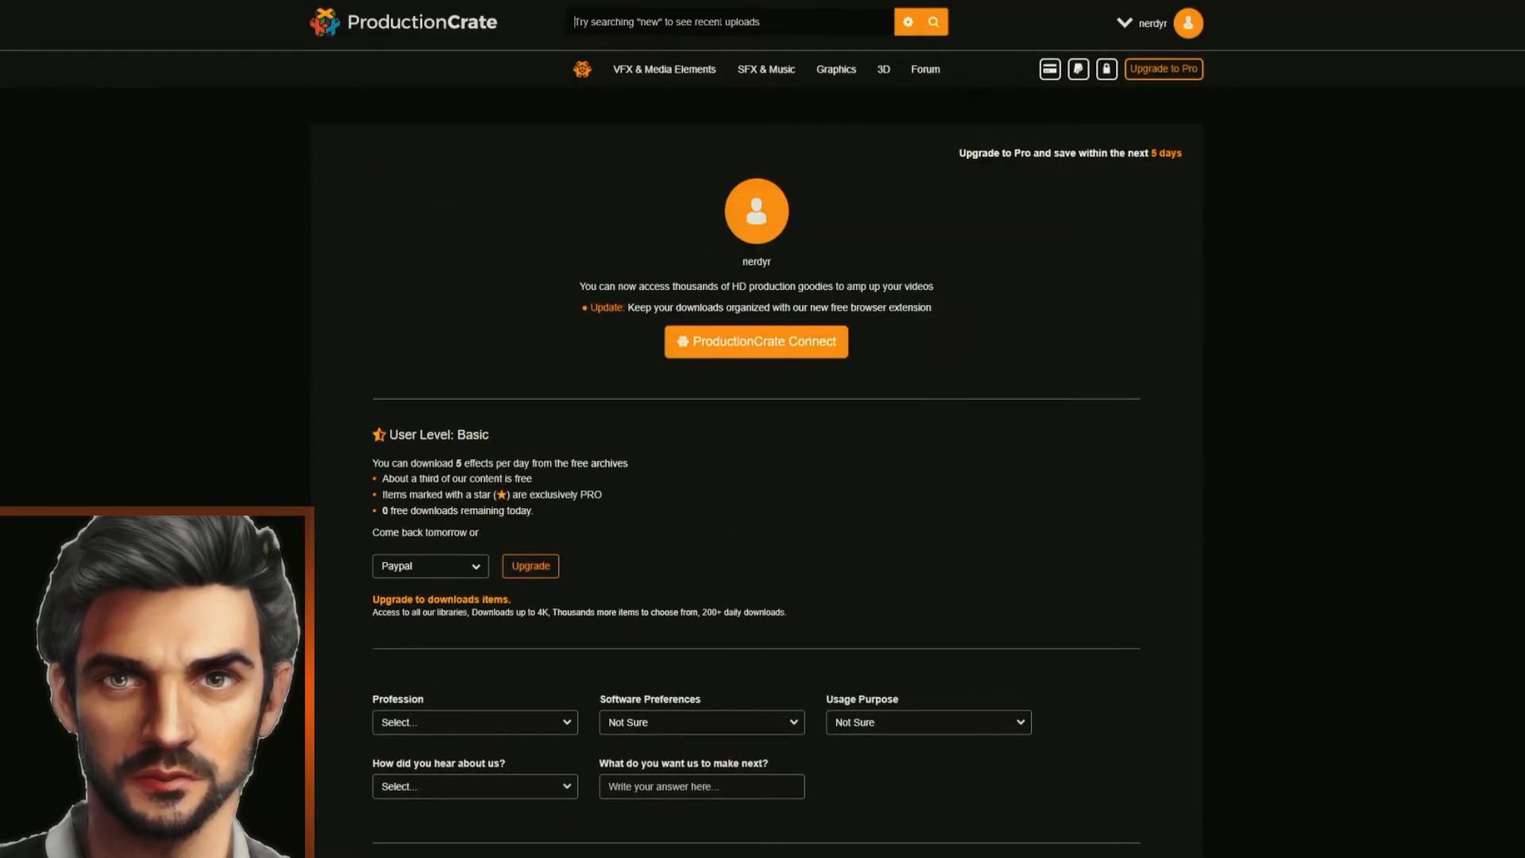
Step: Search the site for "matte transition" and browse the VFX results, previewing the Hexagons transition matte
{"action": "type", "text": "matte transition"}
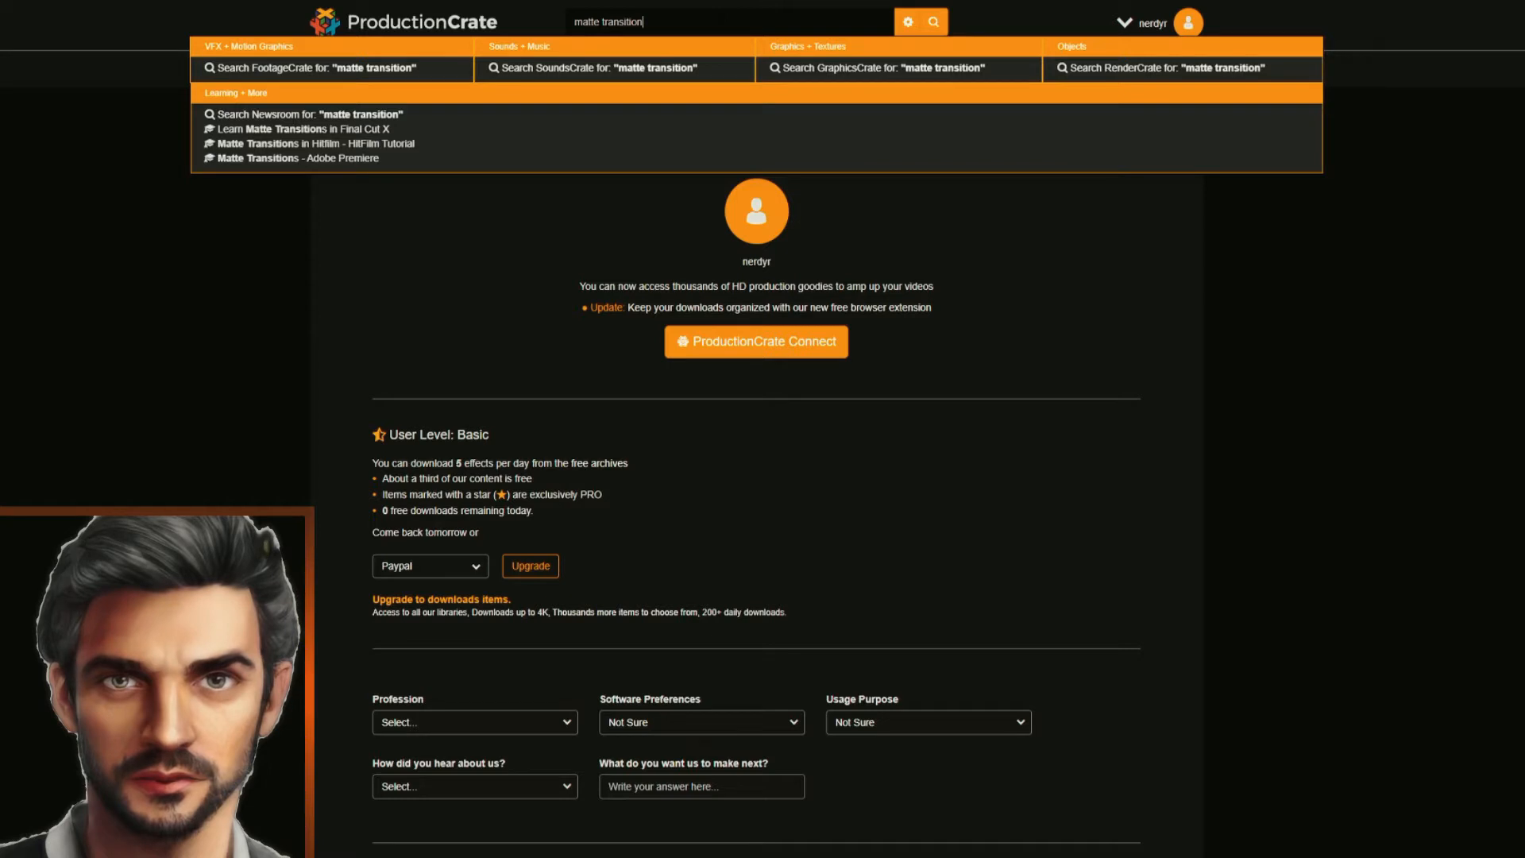
{"action": "key", "text": "Return"}
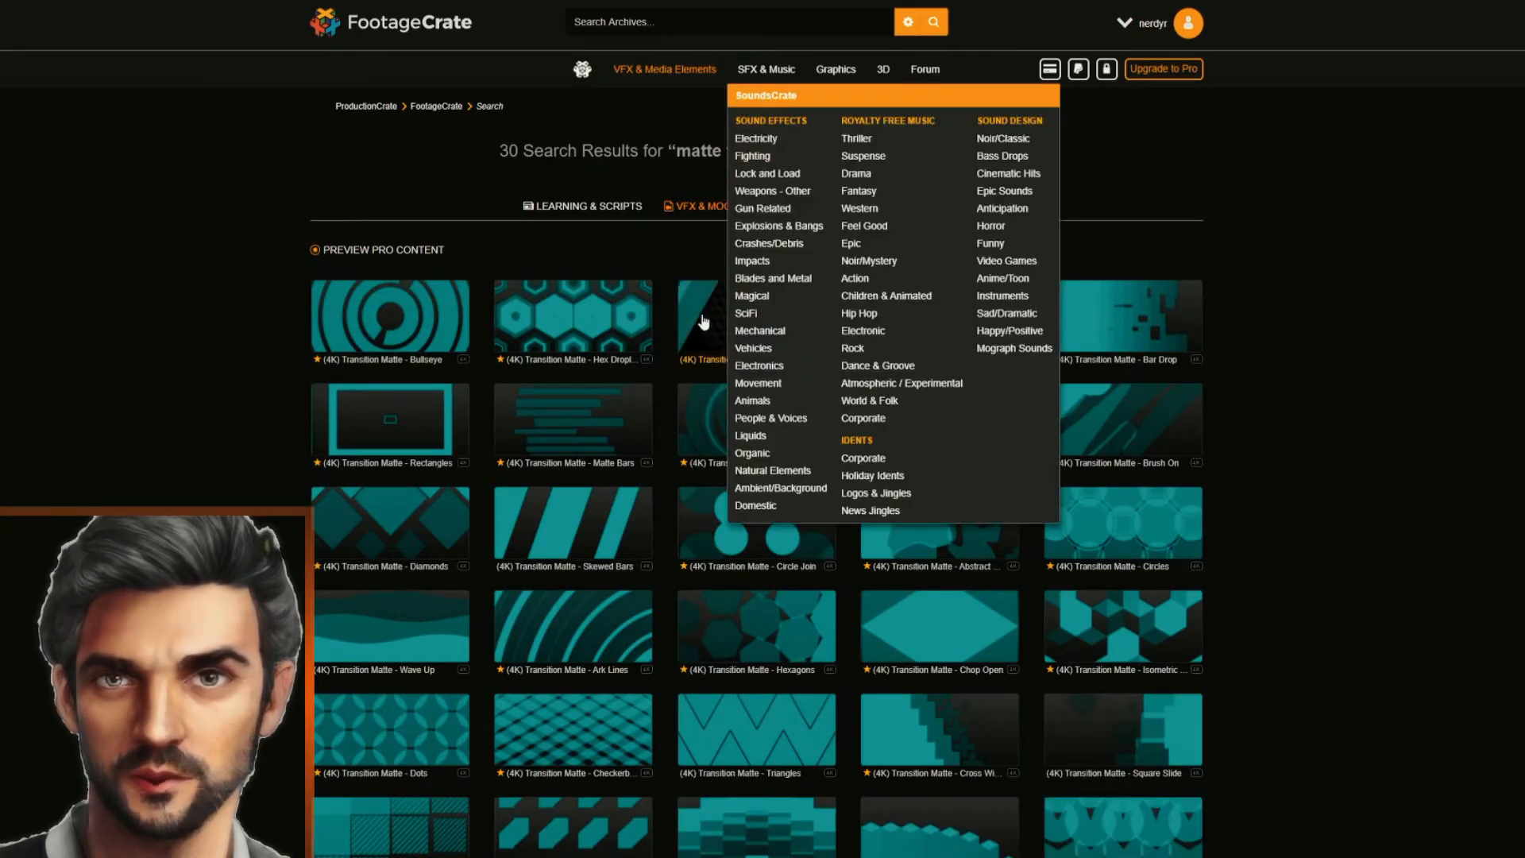
{"action": "mouse_move", "coordinate": [704, 322]}
{"action": "mouse_move", "coordinate": [687, 672]}
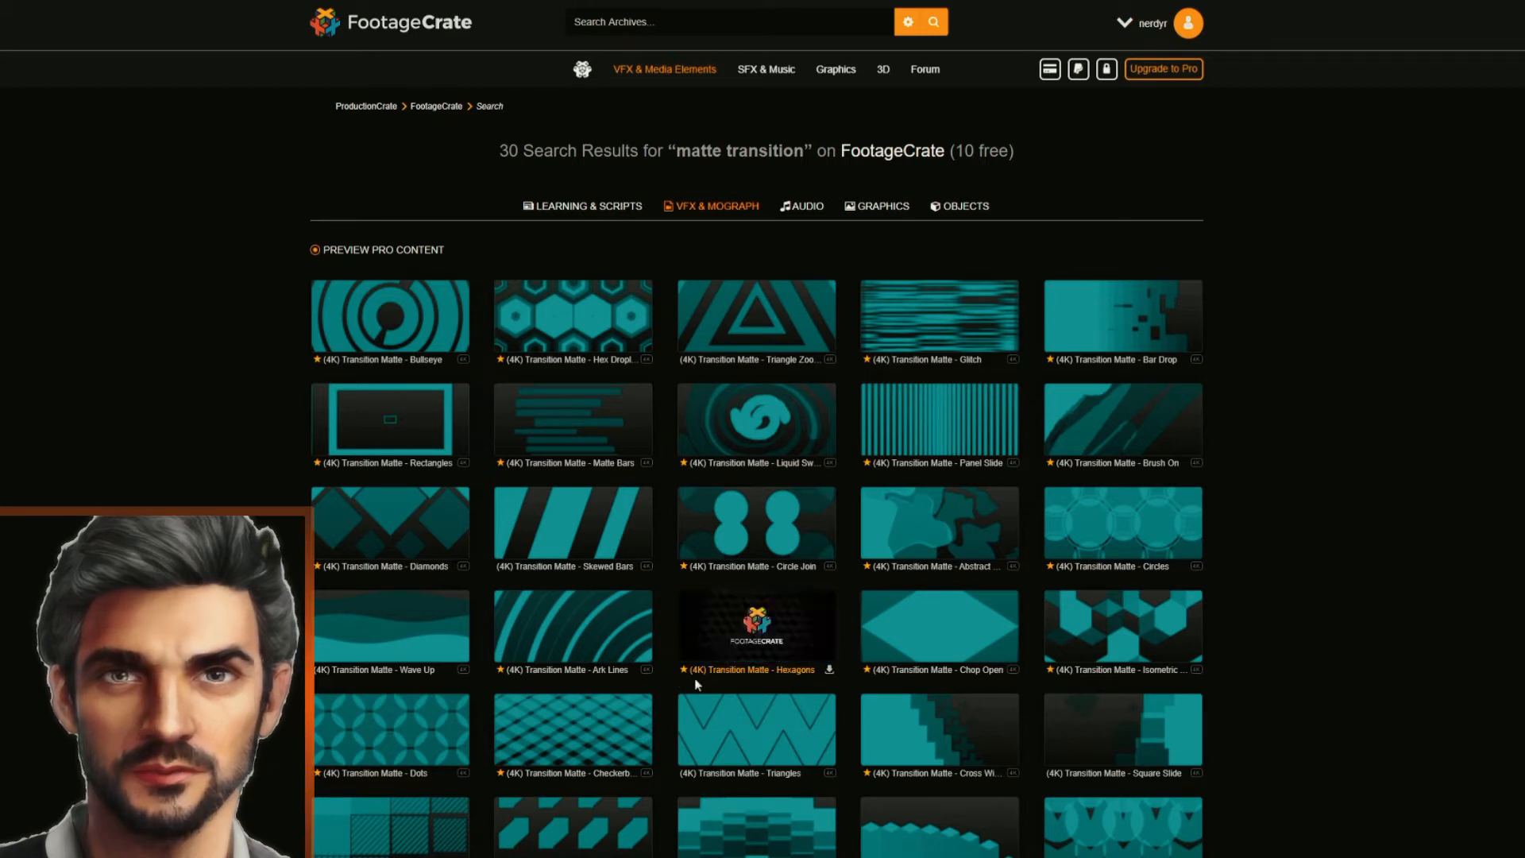
{"action": "mouse_move", "coordinate": [911, 840]}
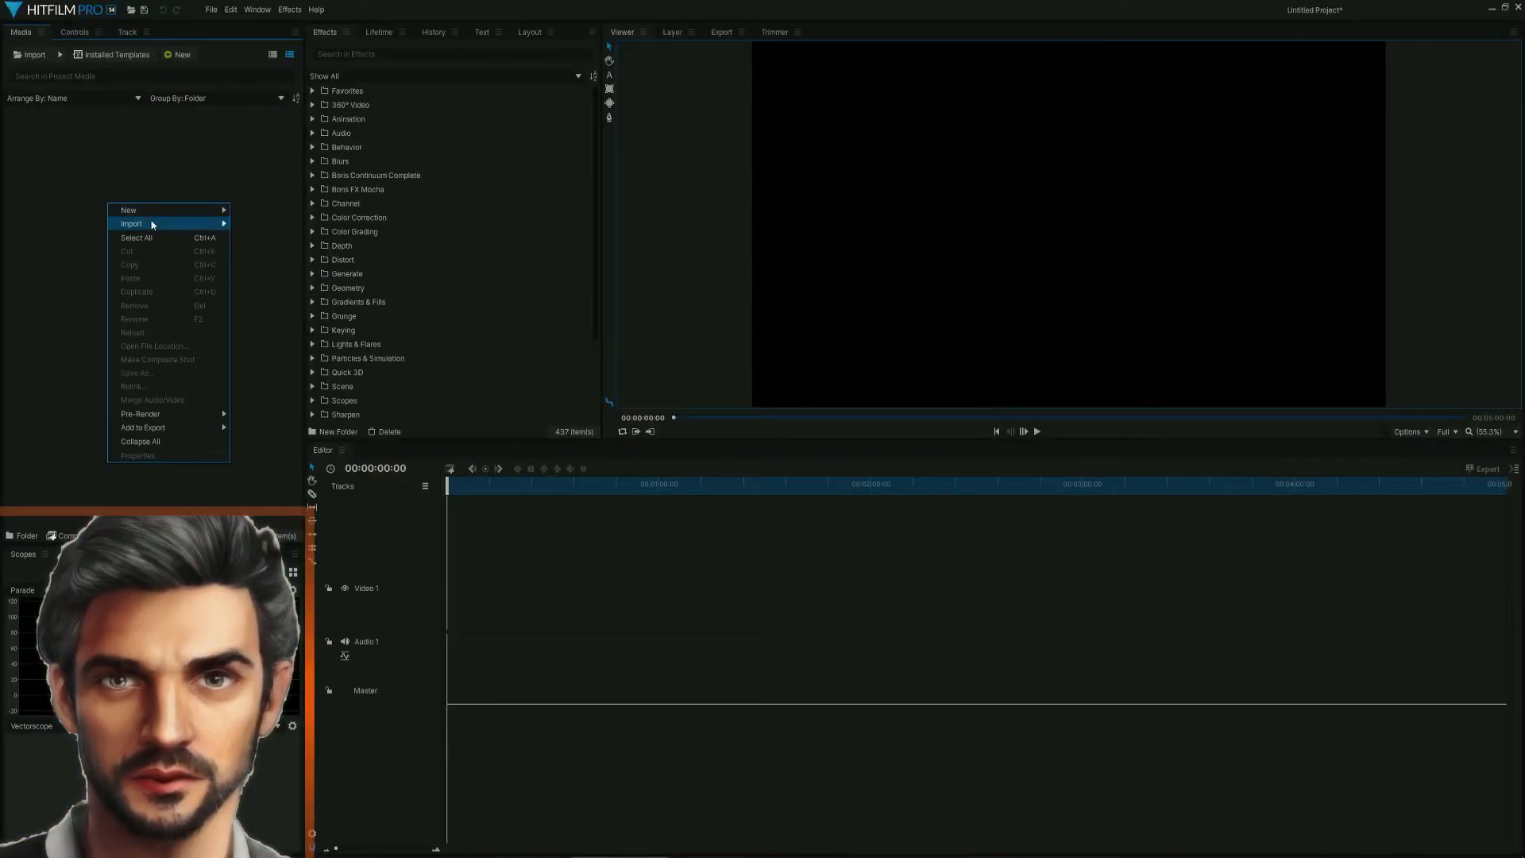
Step: In HitFilm Pro, import footagecrate-transition-matte-risingbars.mov from the Mattes folder into the project media
{"action": "mouse_move", "coordinate": [176, 228]}
{"action": "left_click", "coordinate": [254, 224]}
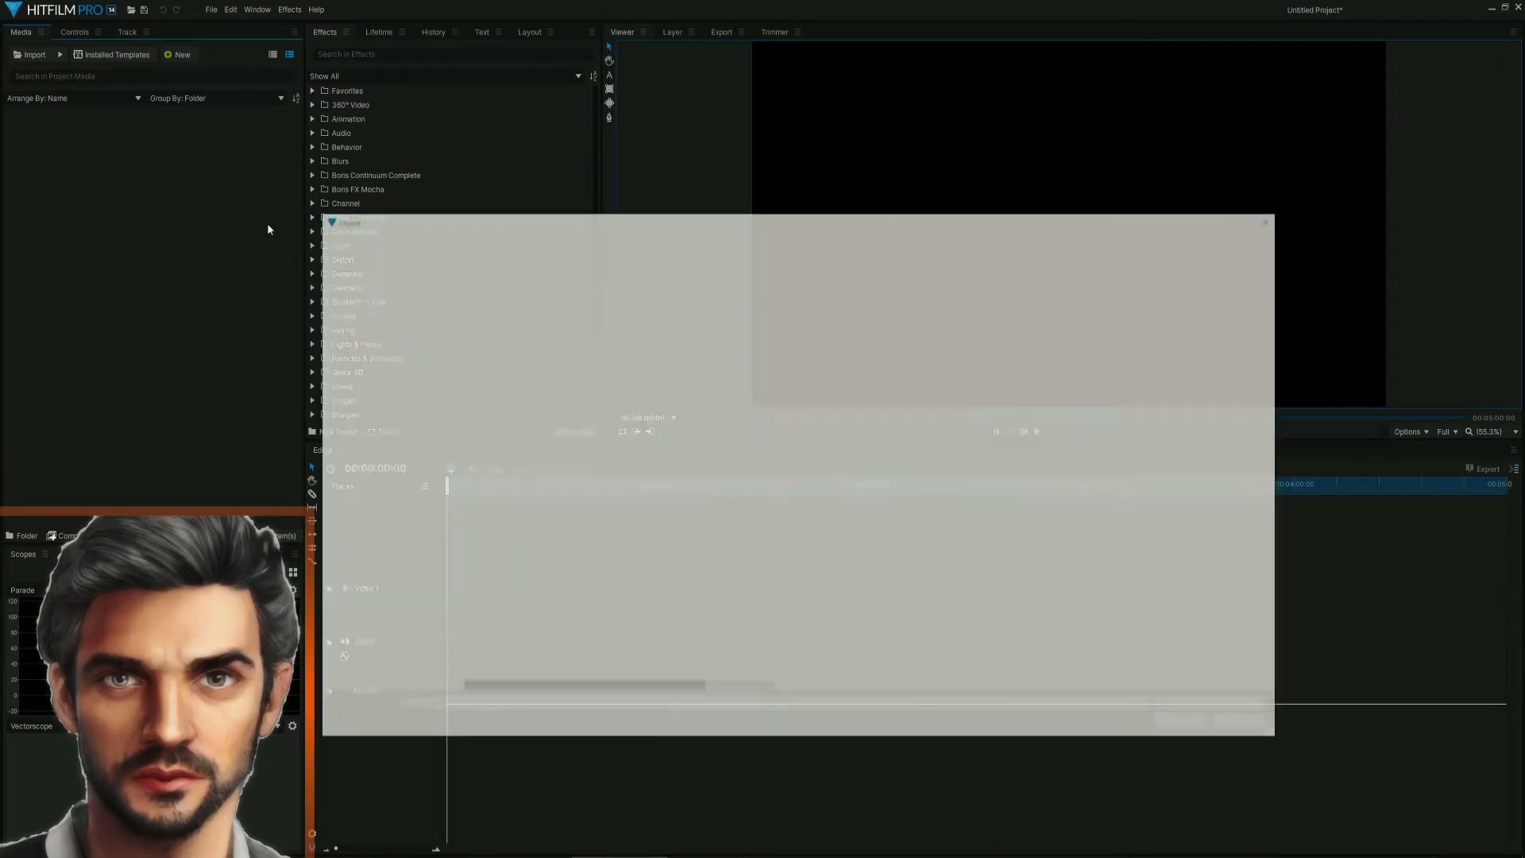
{"action": "left_click", "coordinate": [546, 340]}
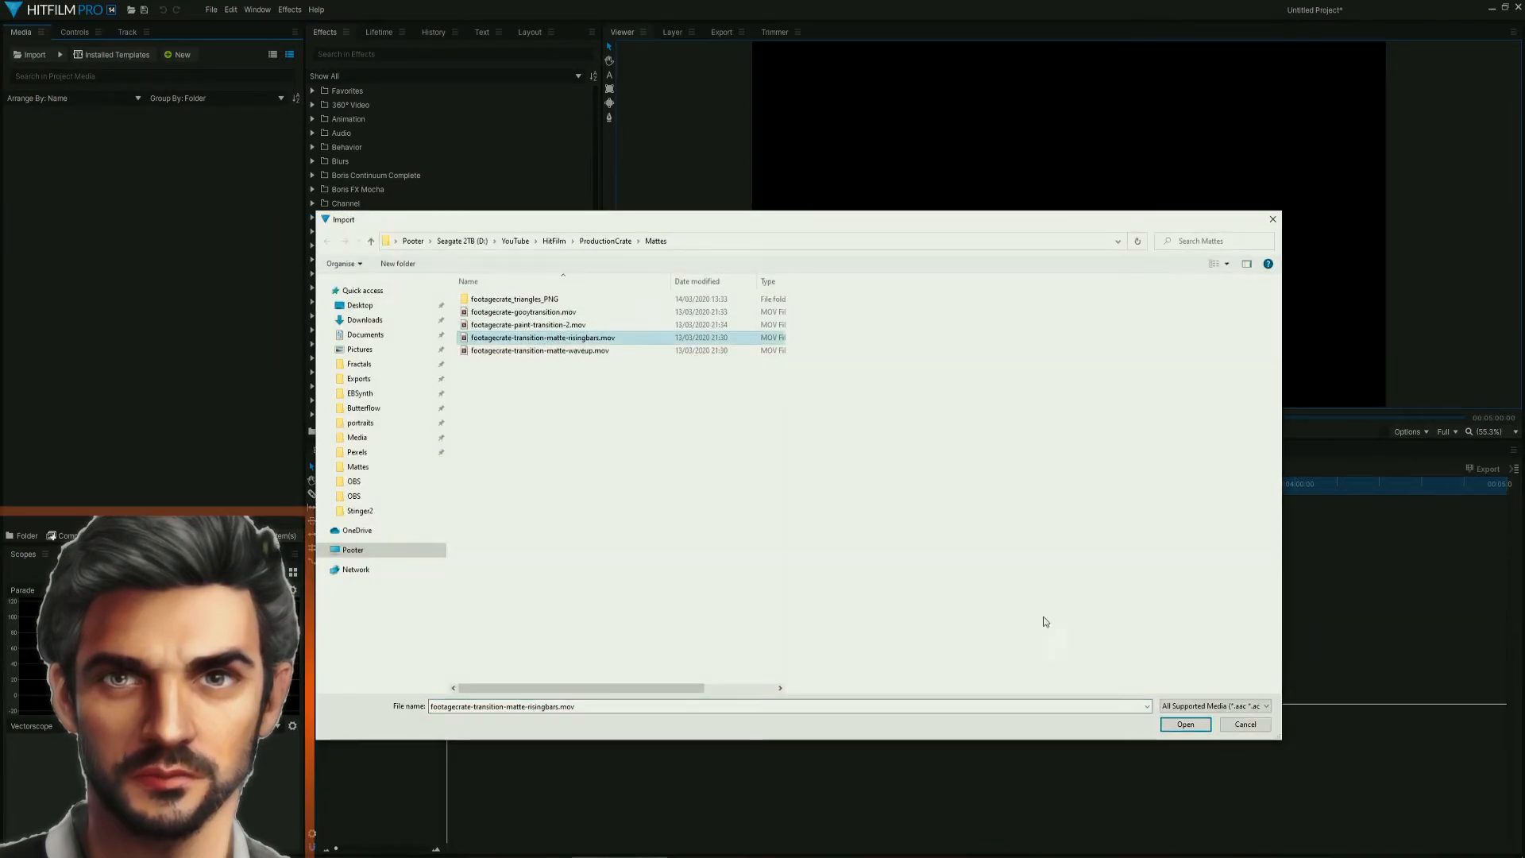
{"action": "left_click", "coordinate": [1184, 725]}
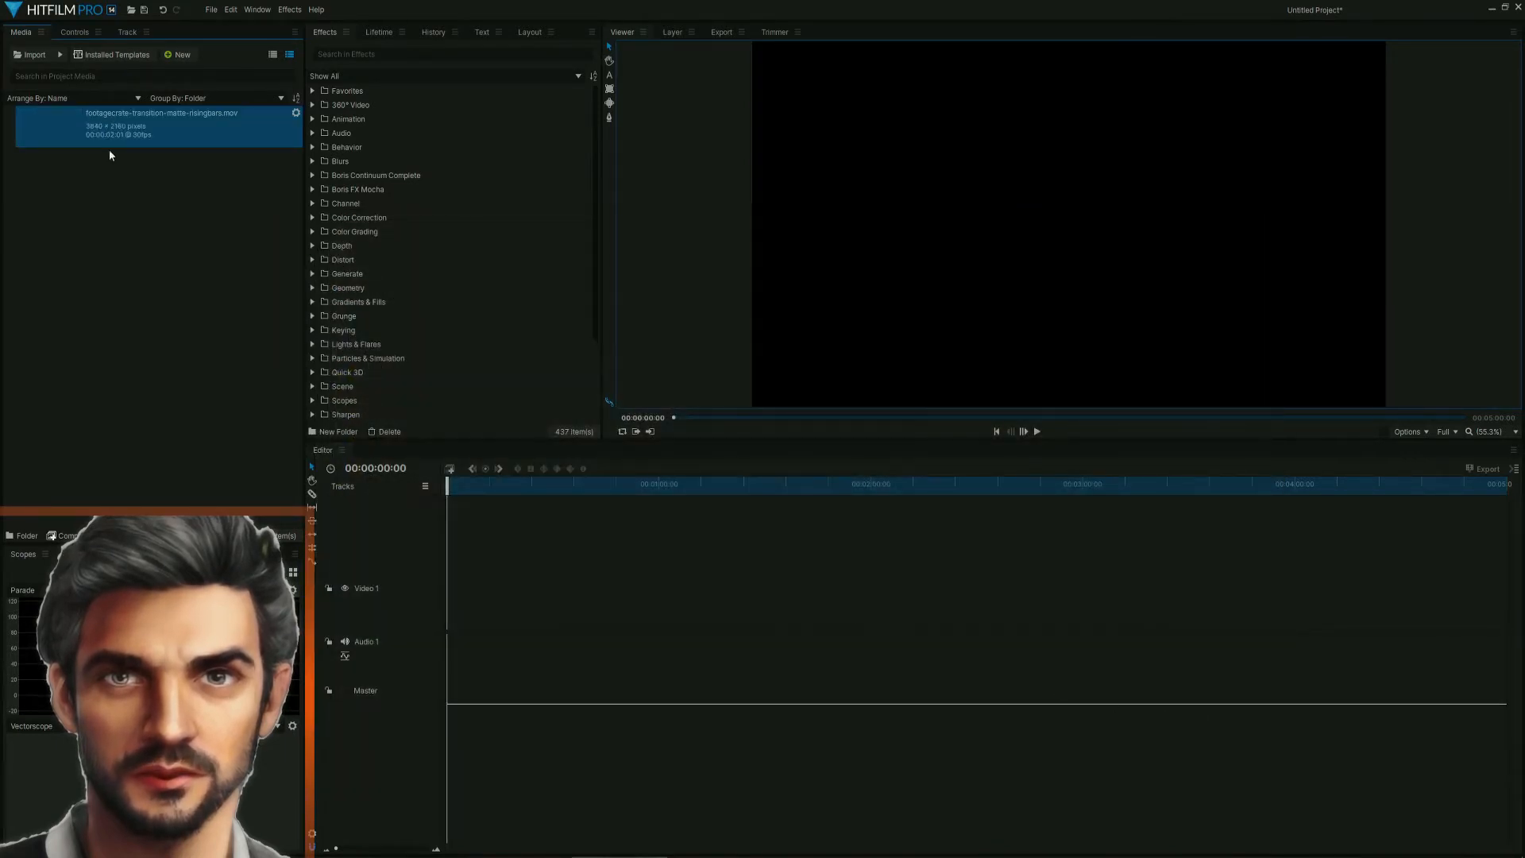
Step: Make a composite shot from the rising bars clip at 1920 x 1080, 30 fps, with a duration of 00:00:02:01
{"action": "right_click", "coordinate": [119, 129]}
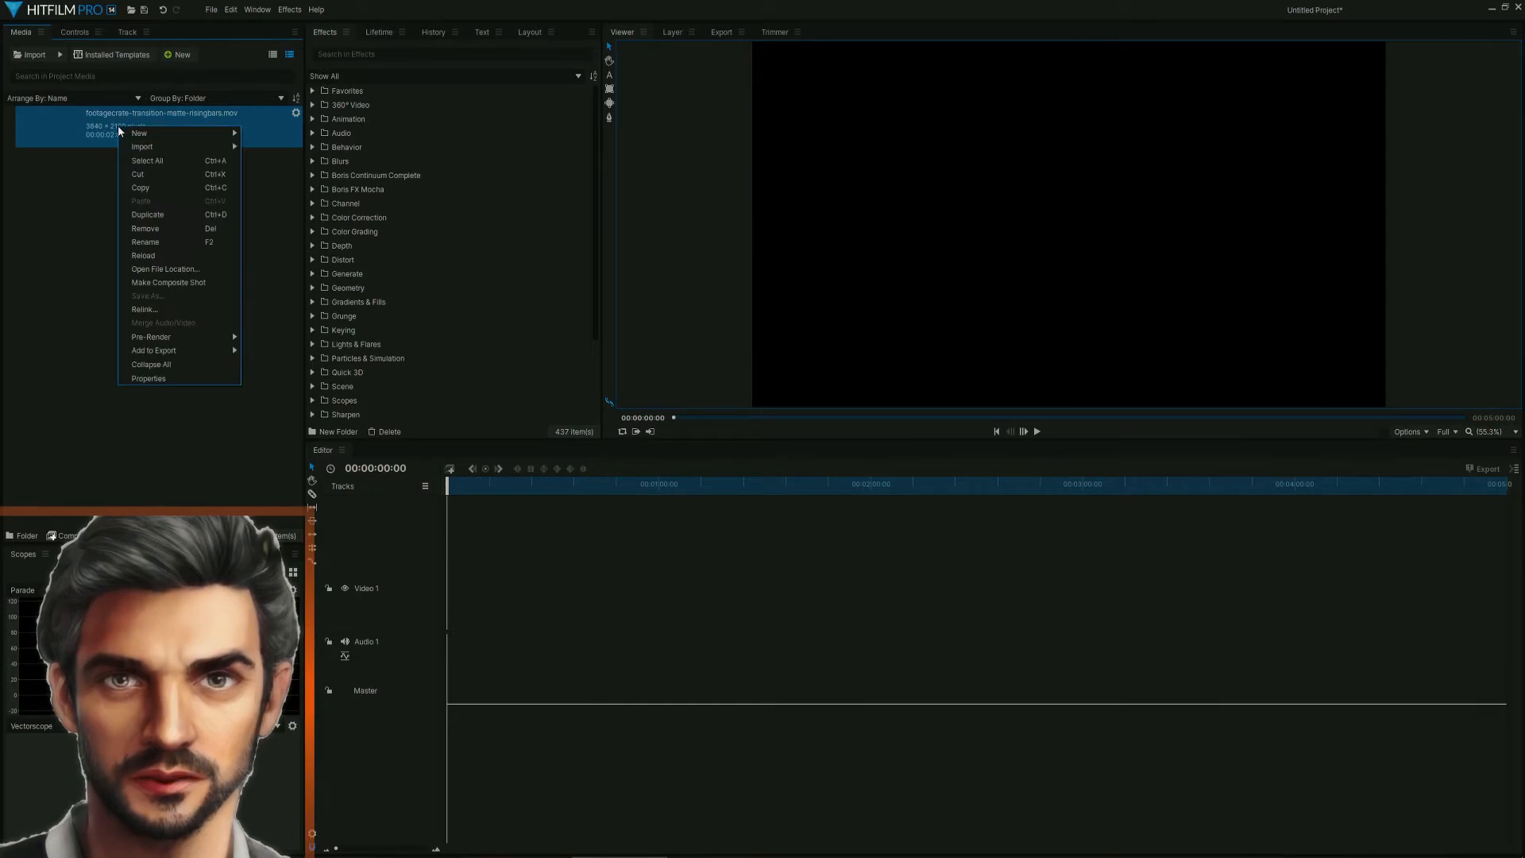
{"action": "left_click", "coordinate": [200, 283]}
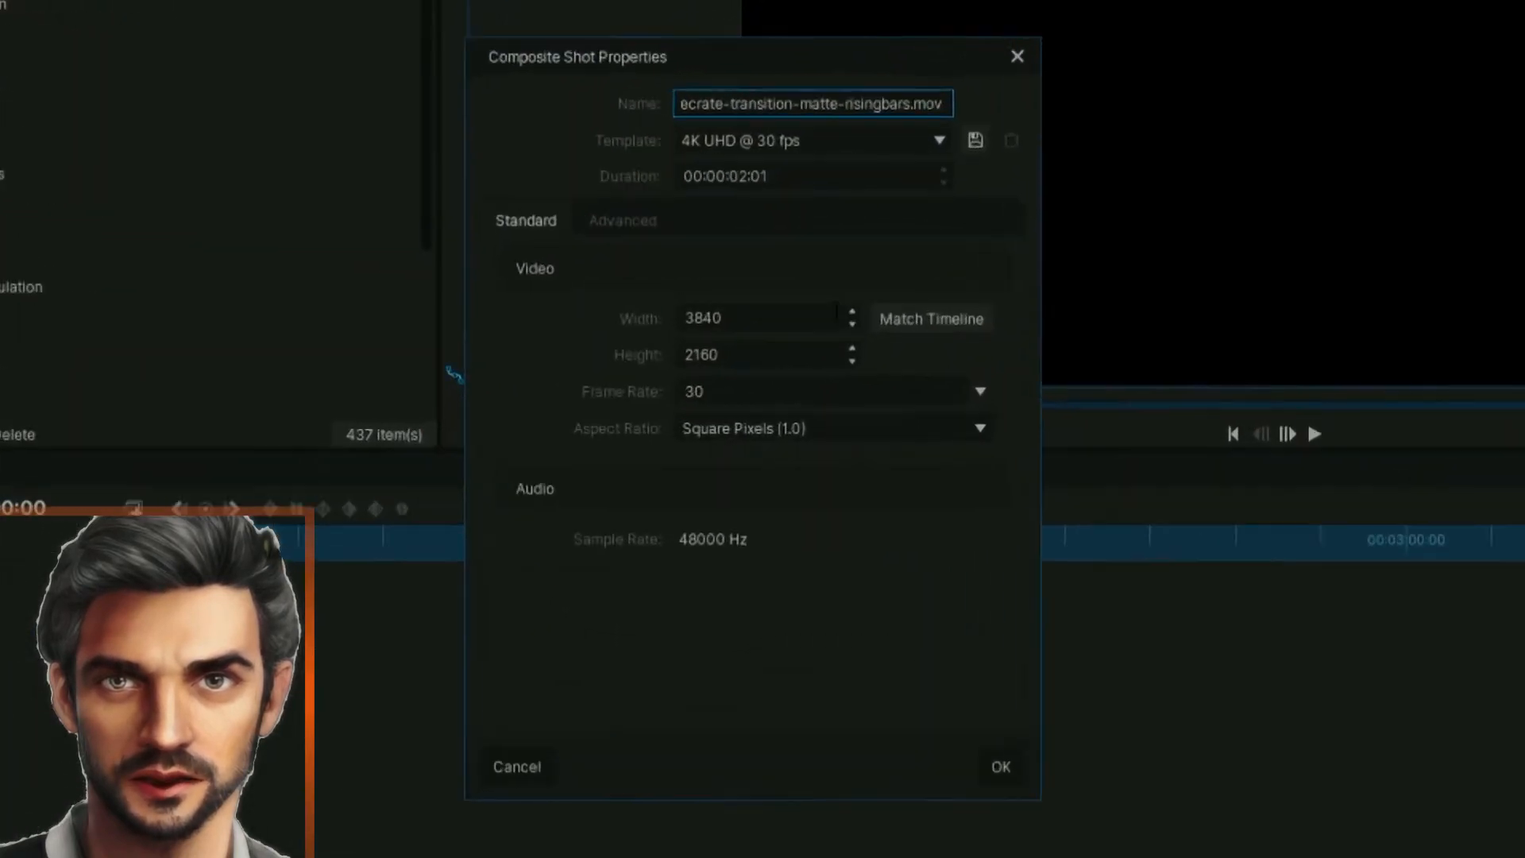
{"action": "left_click", "coordinate": [908, 312]}
{"action": "double_click", "coordinate": [736, 158]}
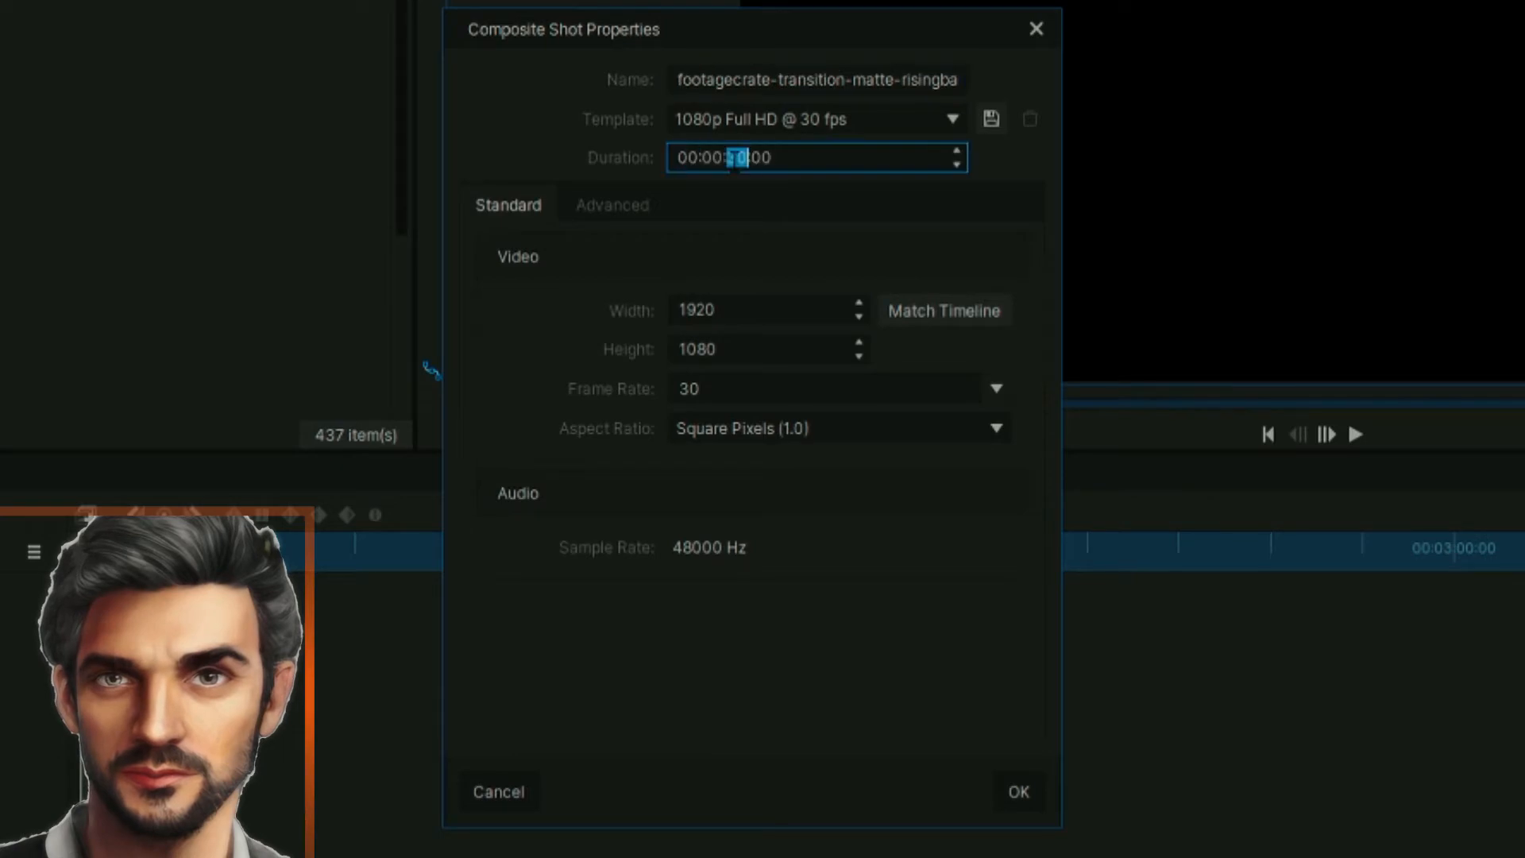
{"action": "type", "text": "0201"}
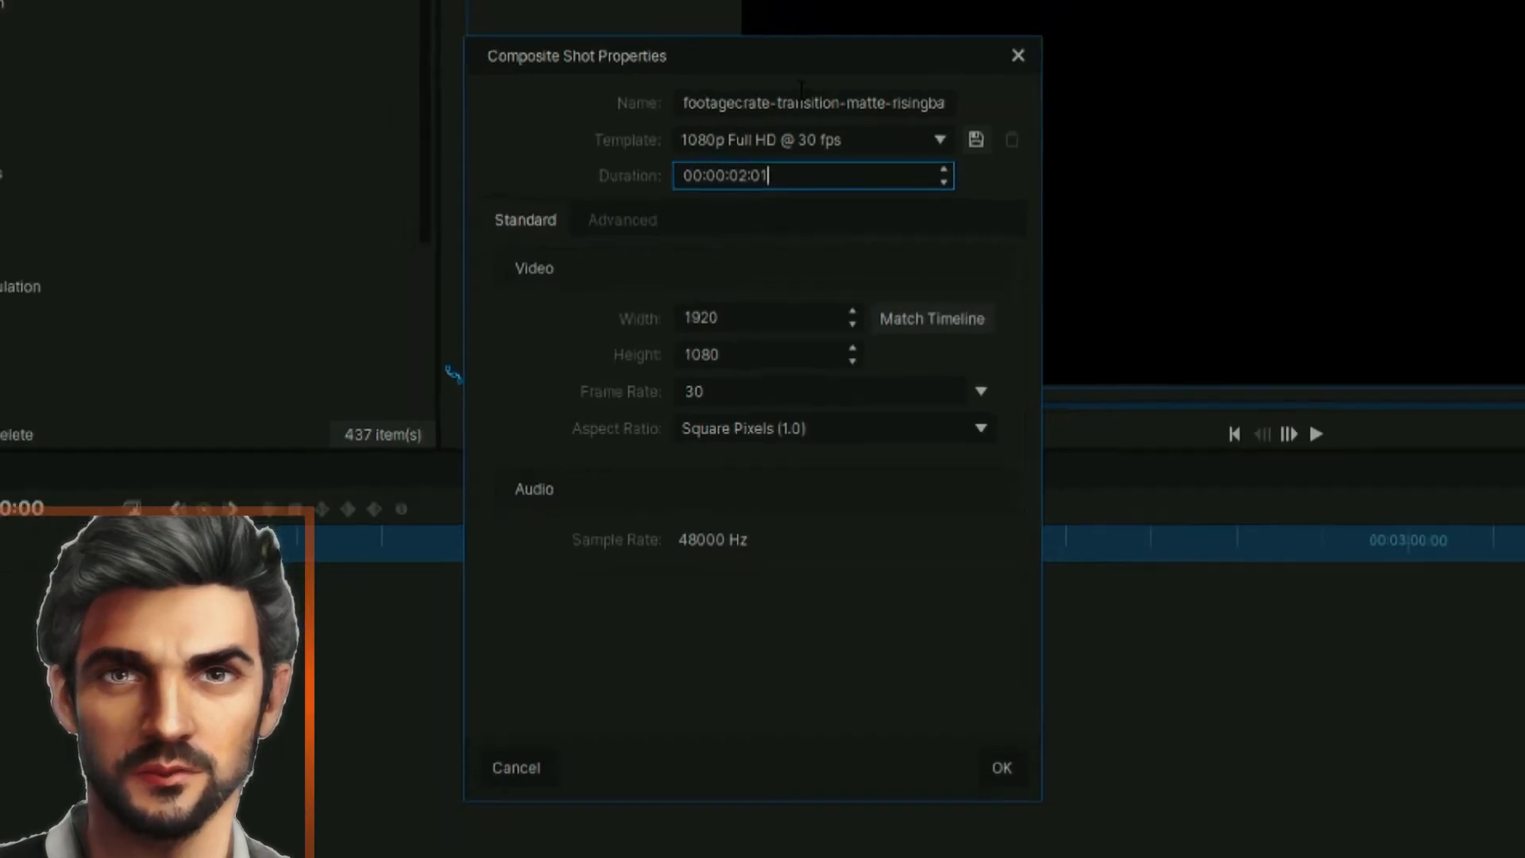
{"action": "key", "text": "Return"}
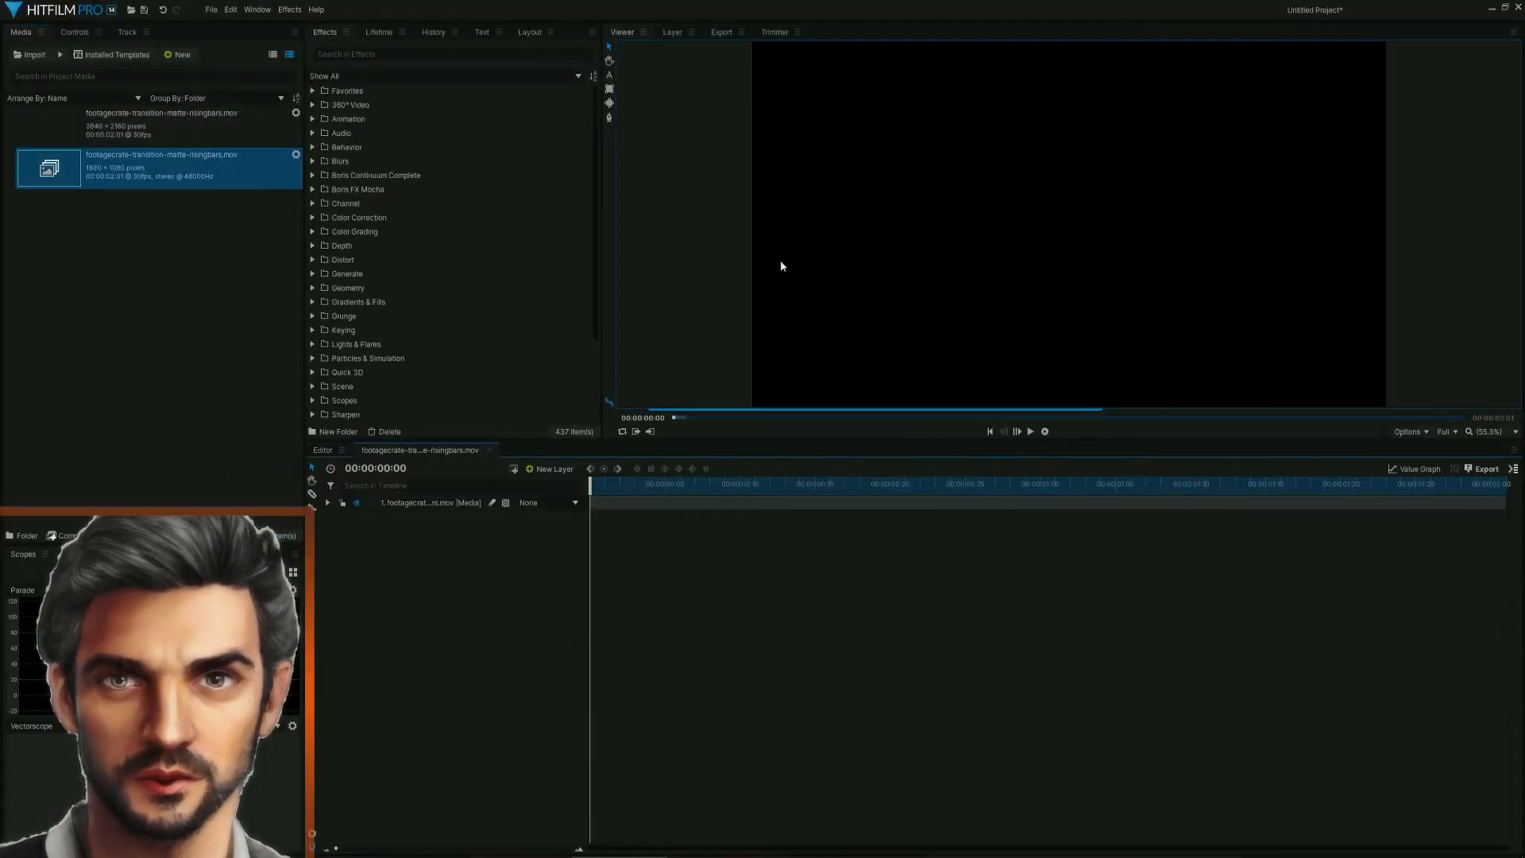
Step: Set the rising bars layer's scale to 50% in its transform properties
{"action": "left_click", "coordinate": [328, 503]}
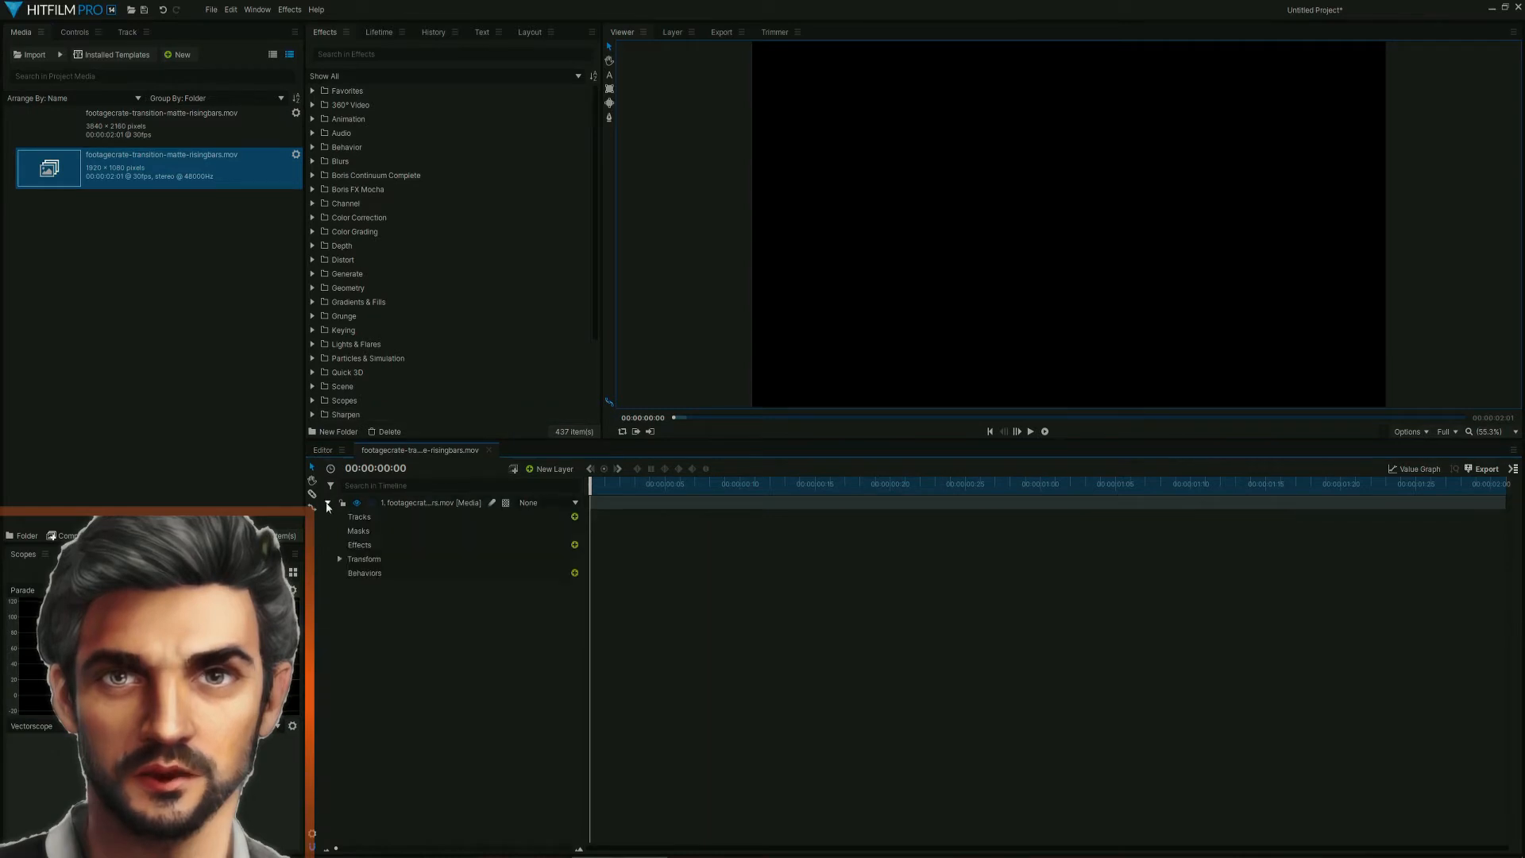
{"action": "left_click", "coordinate": [340, 559]}
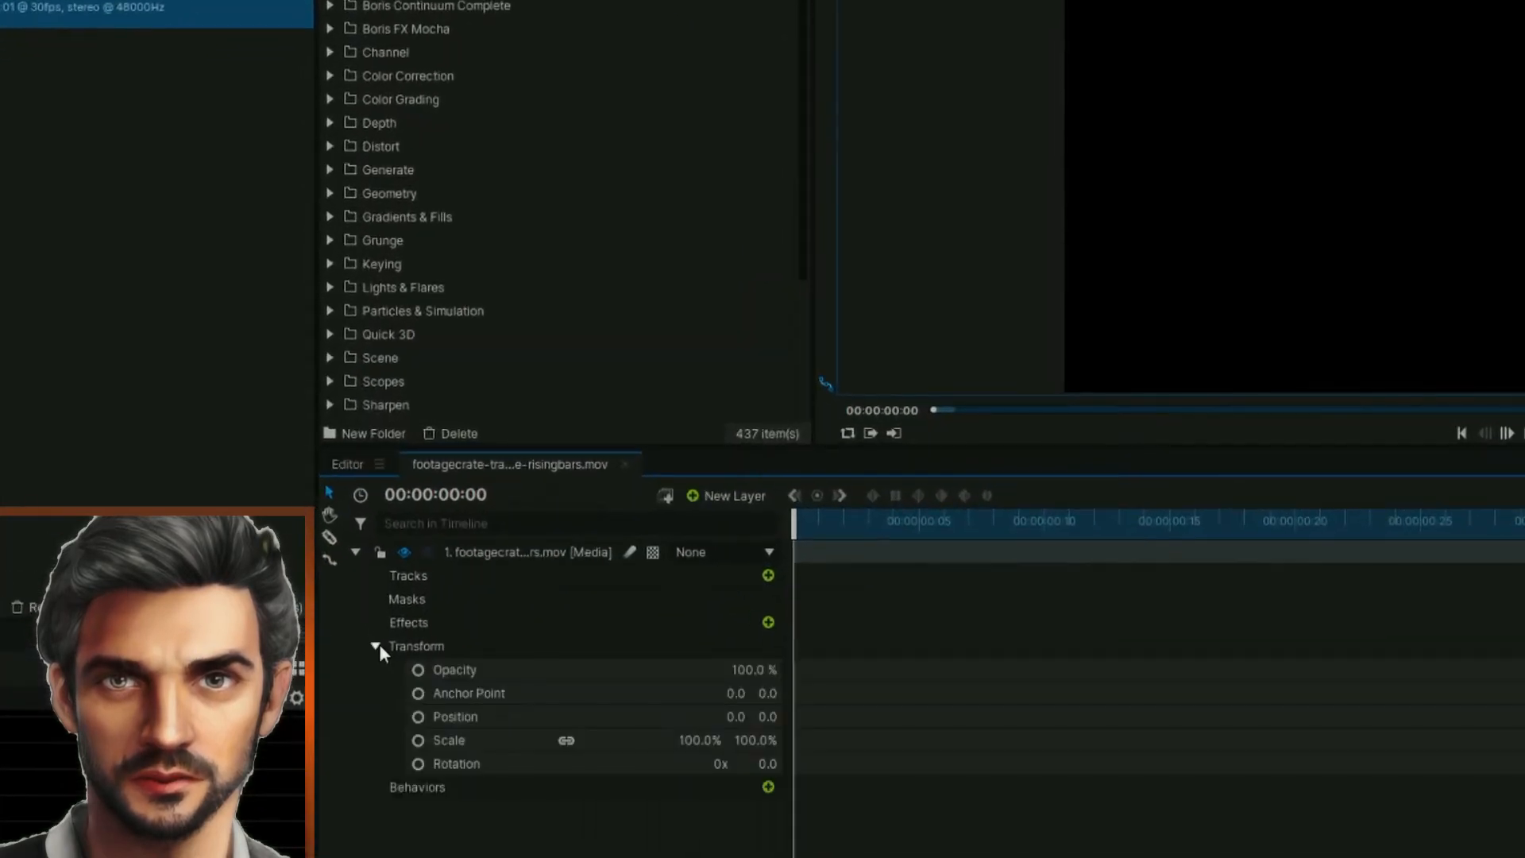
{"action": "left_click", "coordinate": [700, 740]}
{"action": "type", "text": "50"}
{"action": "key", "text": "Return"}
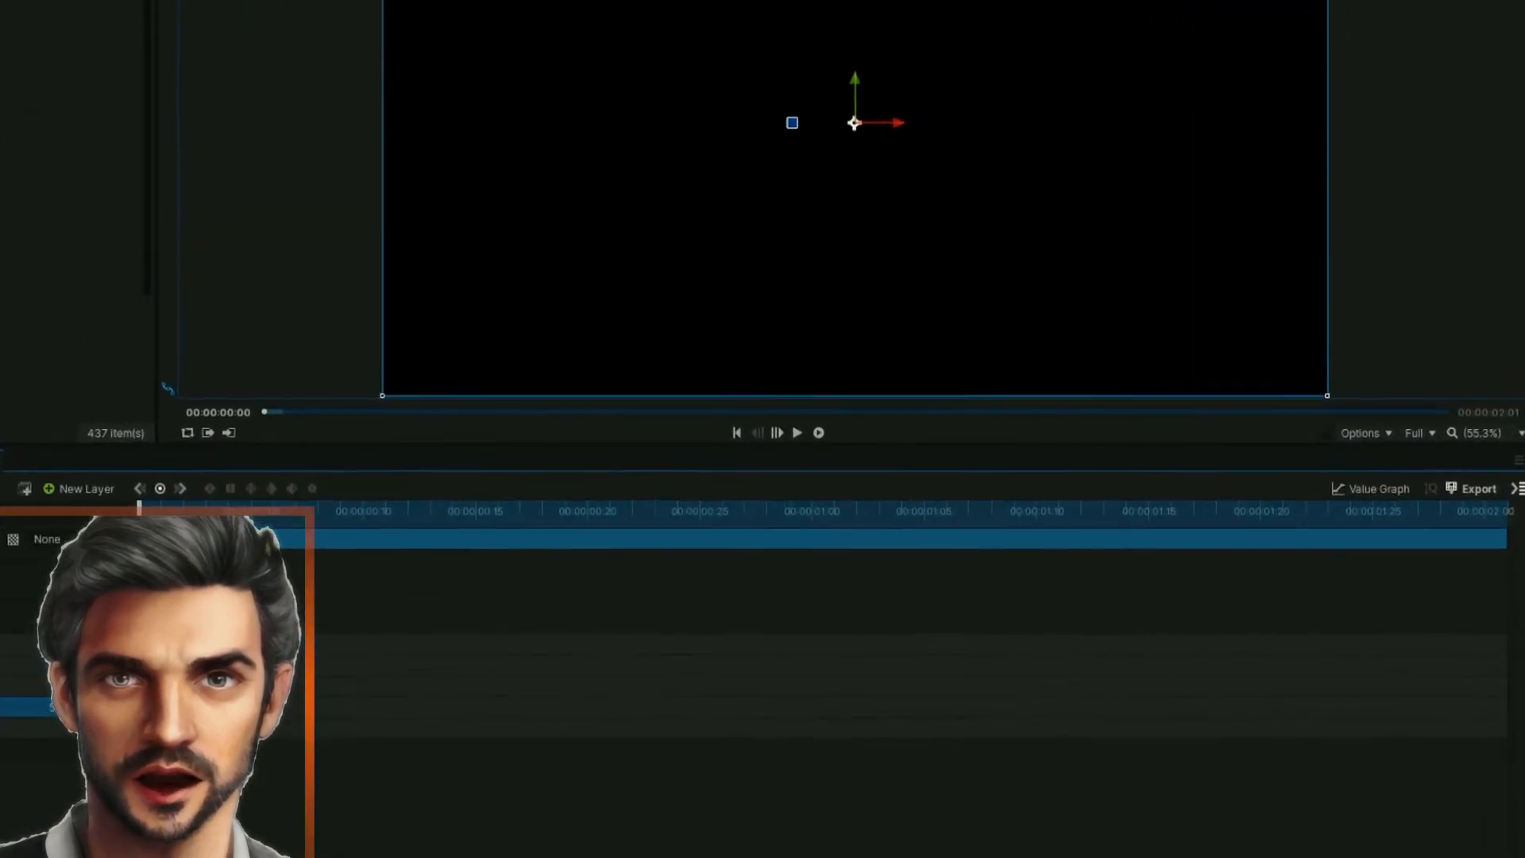
Step: Turn on the viewer's checkerboard background and play the composite shot to preview the matte
{"action": "left_click", "coordinate": [1354, 432]}
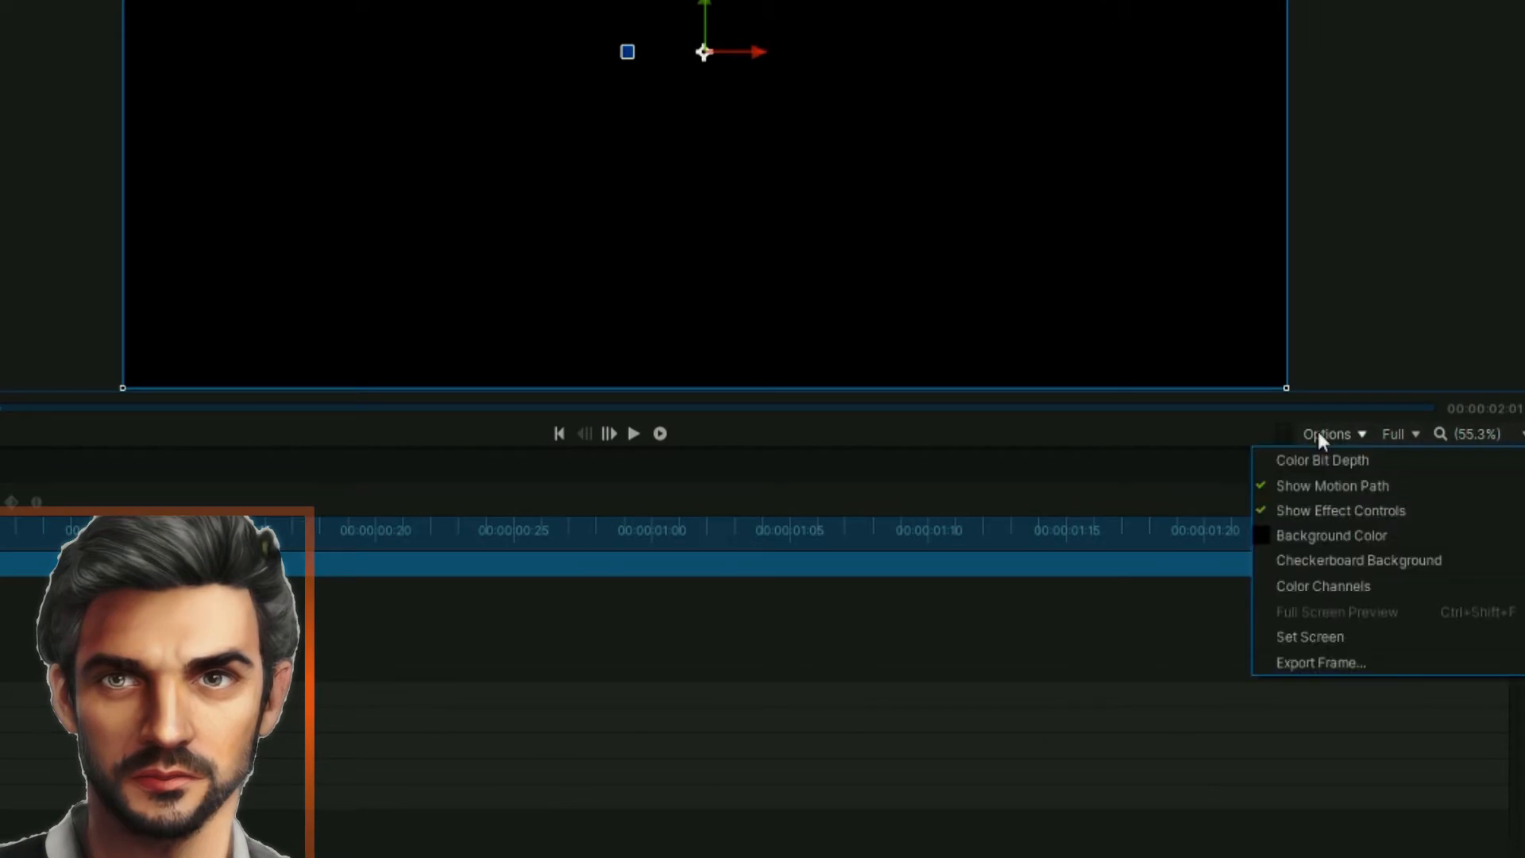
{"action": "left_click", "coordinate": [1350, 558]}
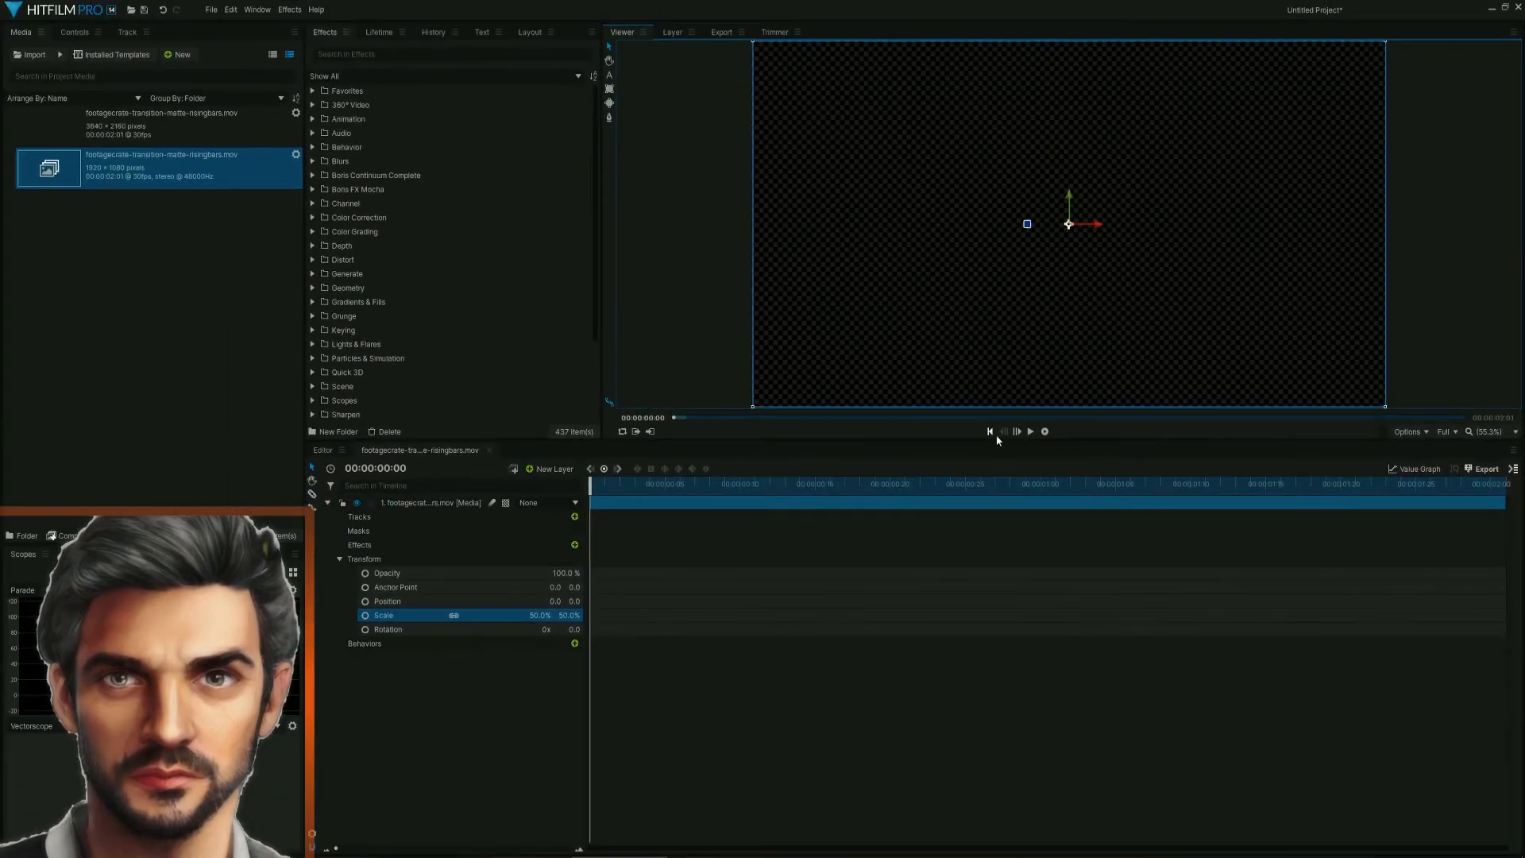
{"action": "left_click", "coordinate": [1031, 432]}
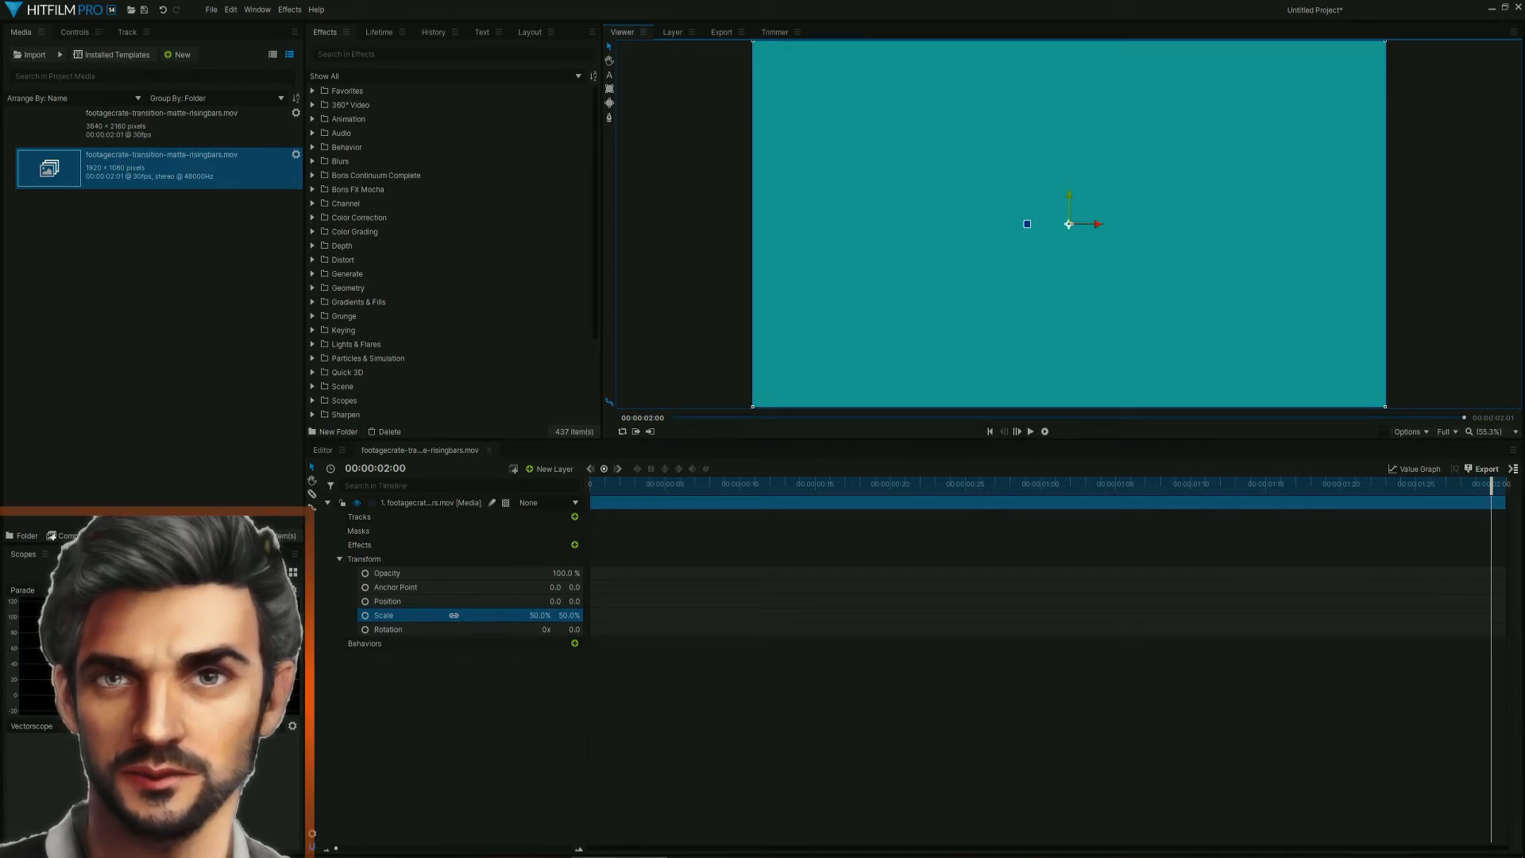
Step: Apply the Temporal Speed effect to the rising bars layer and set its speed to 2
{"action": "scroll", "coordinate": [444, 245], "scroll_direction": "down", "scroll_amount": 3}
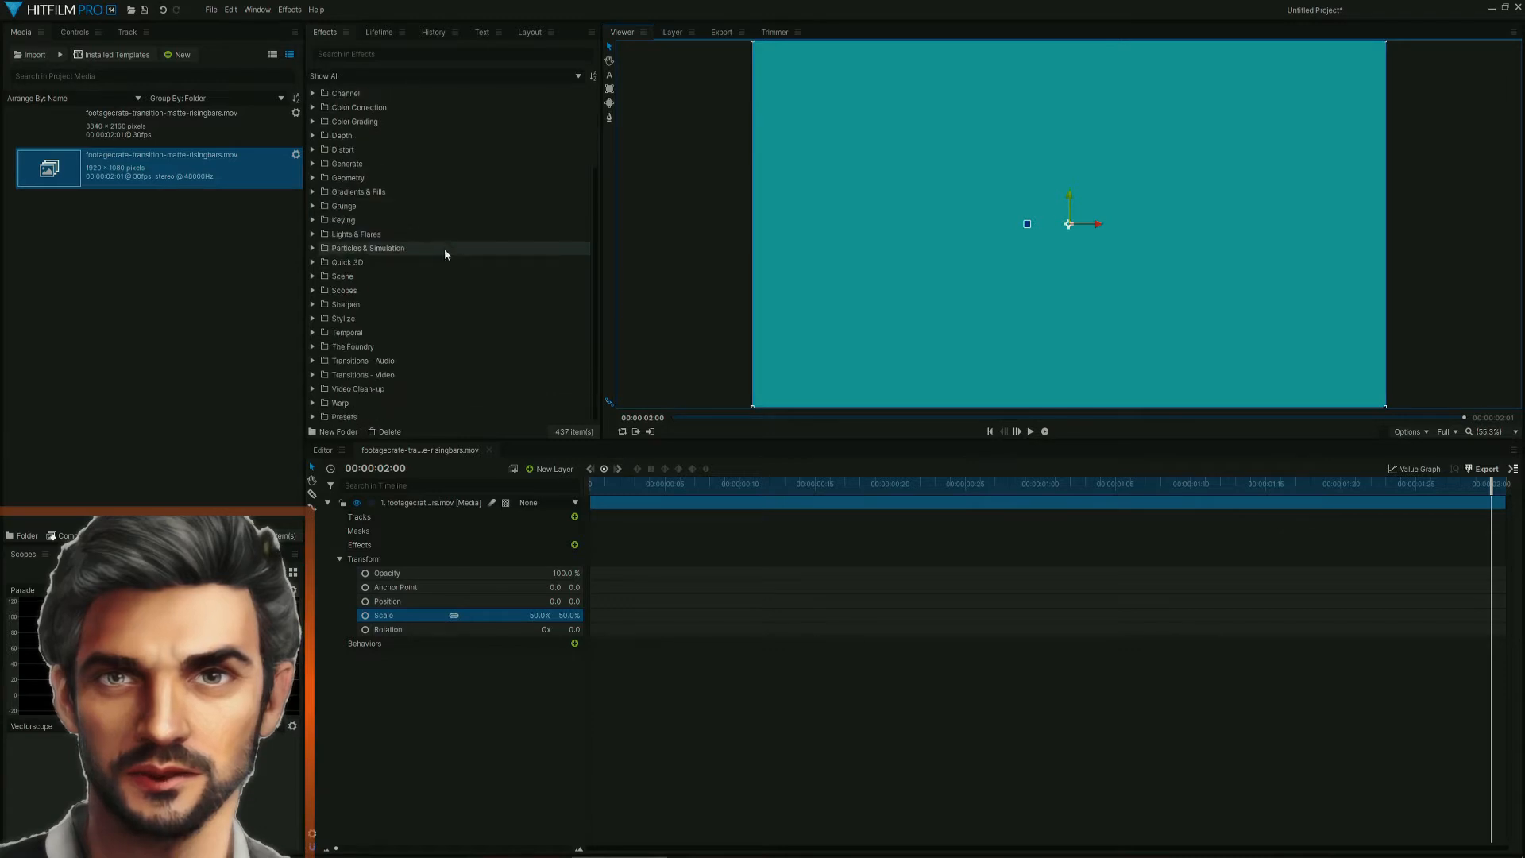
{"action": "left_click", "coordinate": [312, 334]}
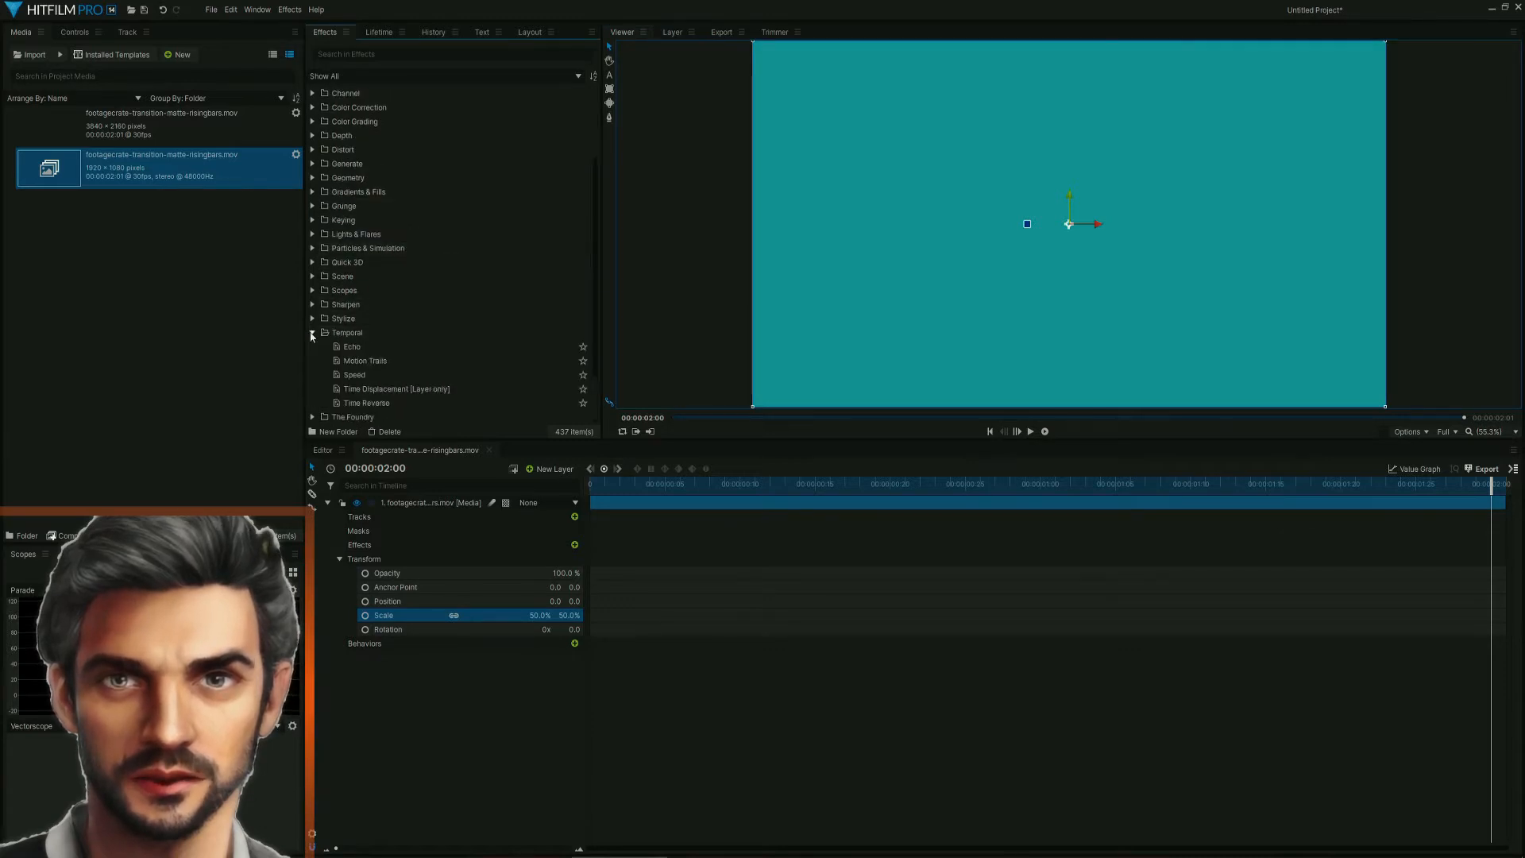
{"action": "left_click_drag", "start_coordinate": [359, 373], "coordinate": [416, 501]}
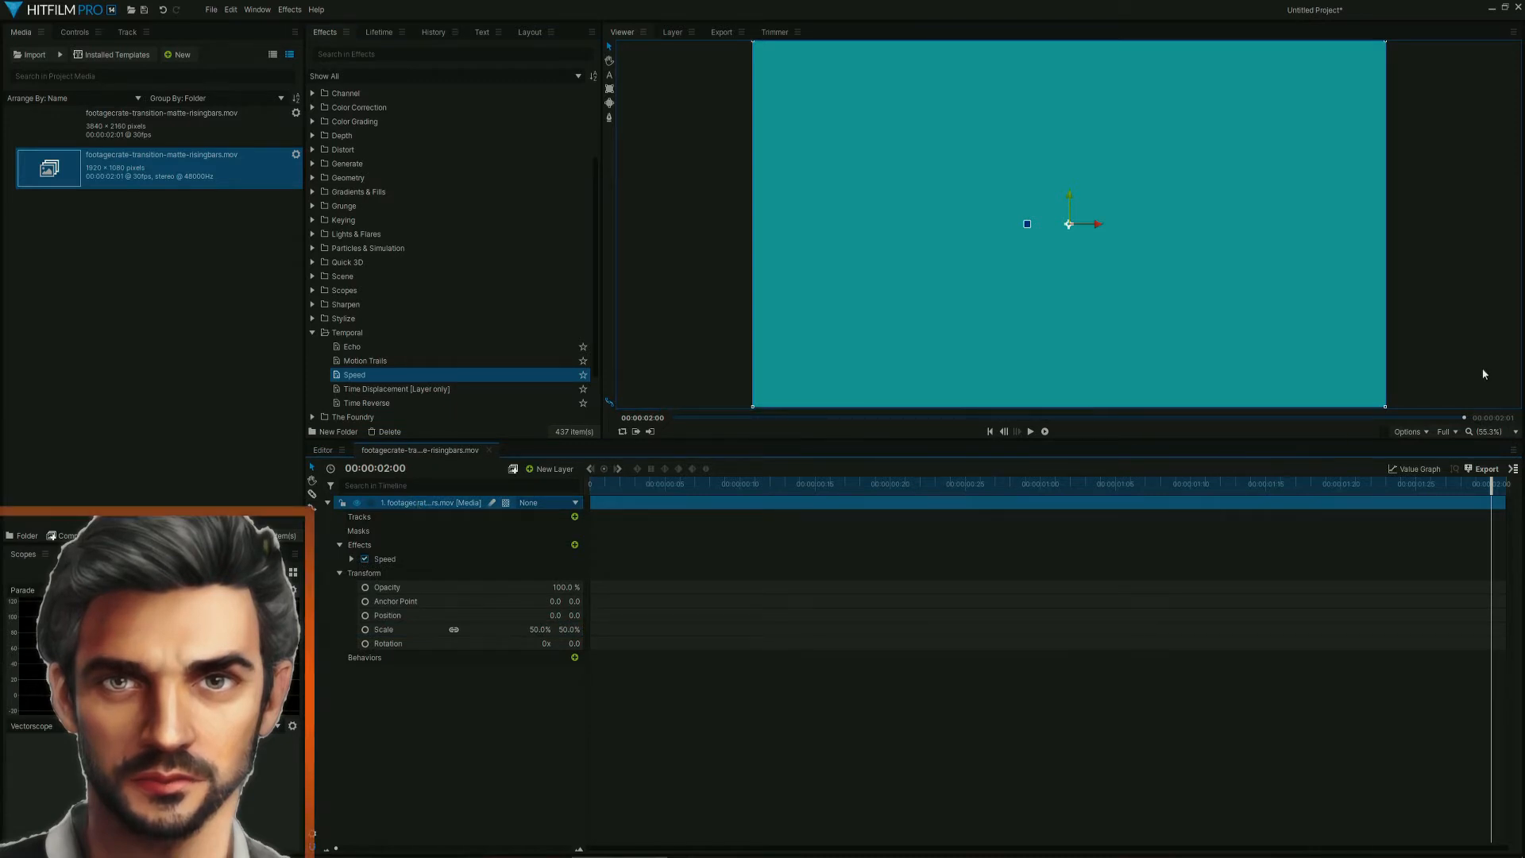
{"action": "left_click", "coordinate": [351, 558]}
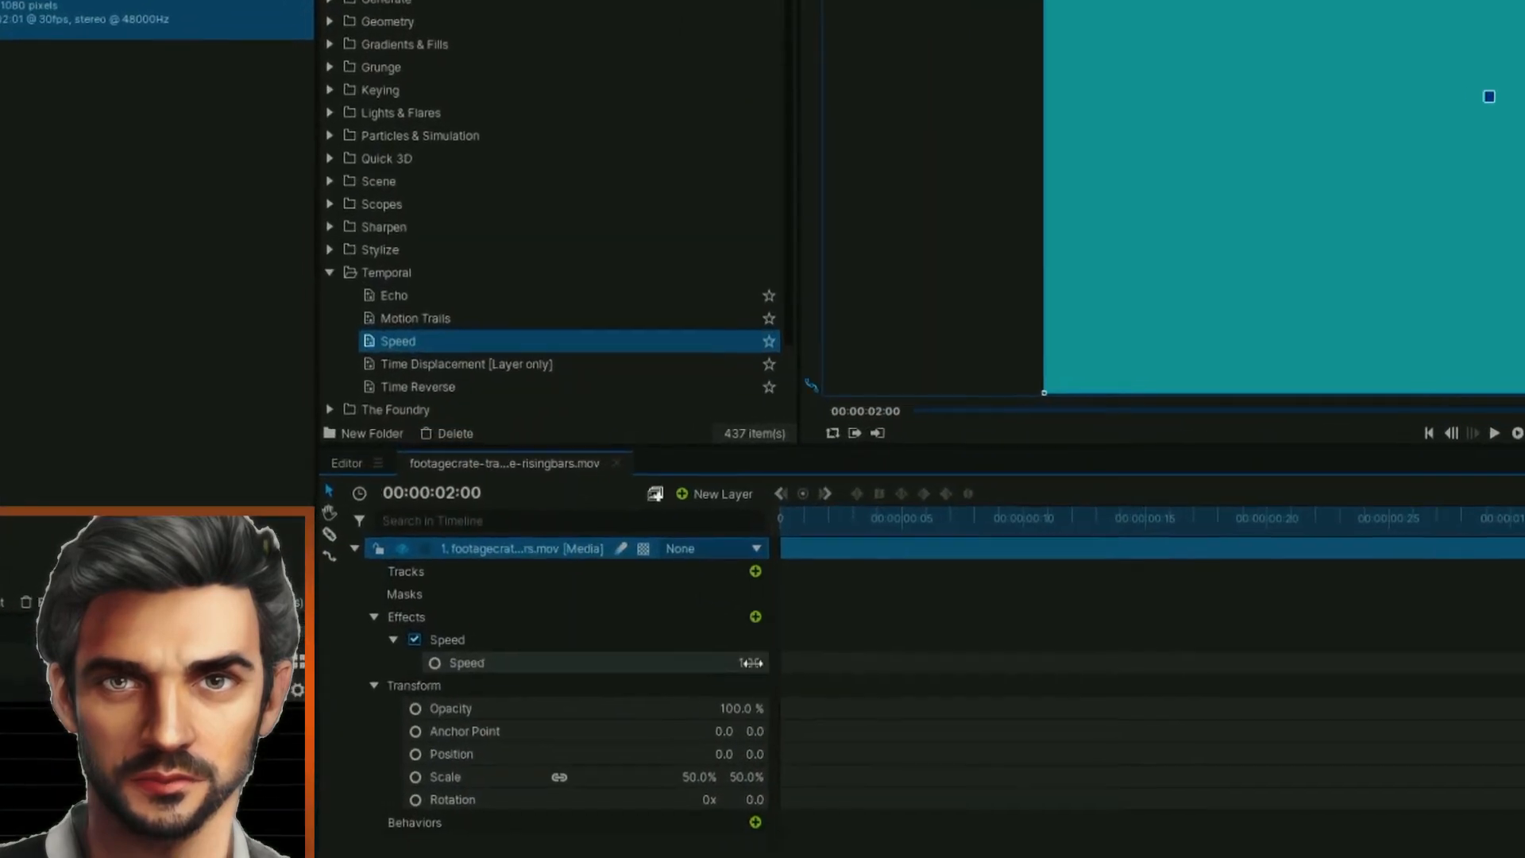
{"action": "left_click", "coordinate": [750, 662]}
{"action": "type", "text": "2"}
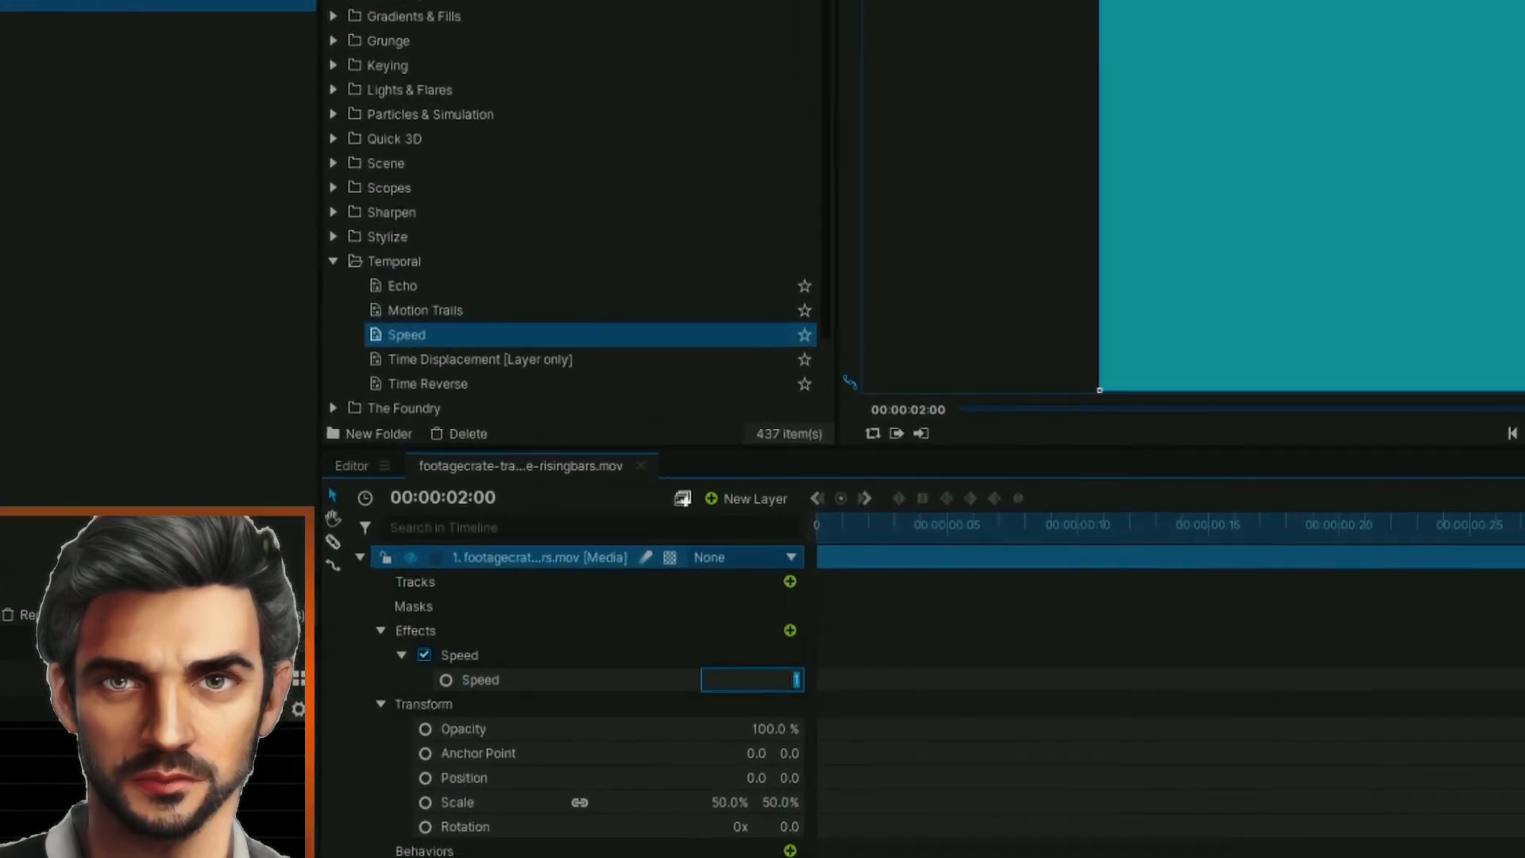
{"action": "key", "text": "Return"}
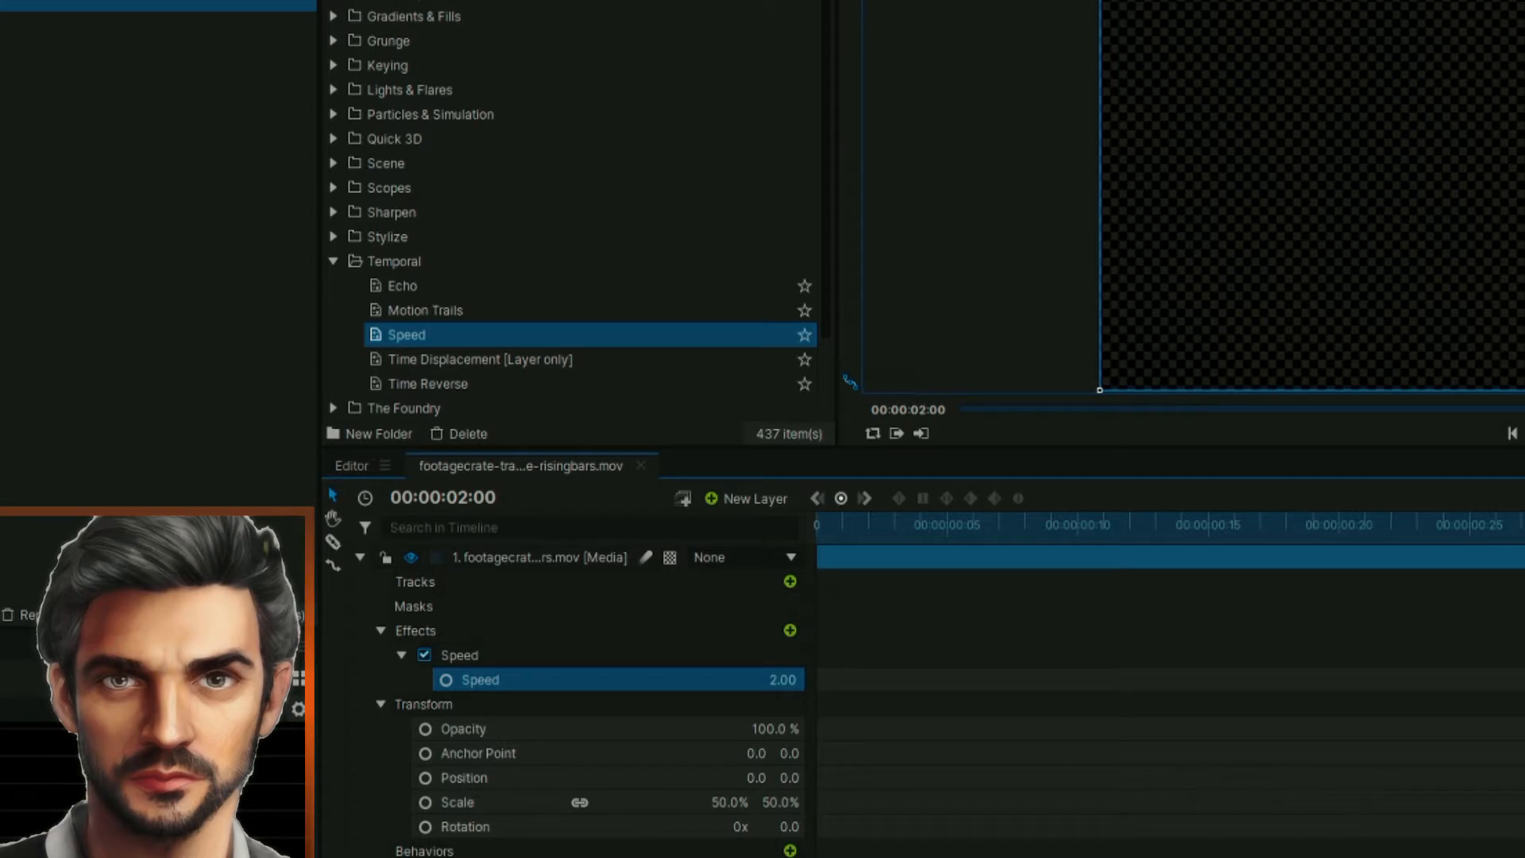
Step: Duplicate the rising bars layer and apply the Time Reverse effect to the lower copy
{"action": "double_click", "coordinate": [532, 559]}
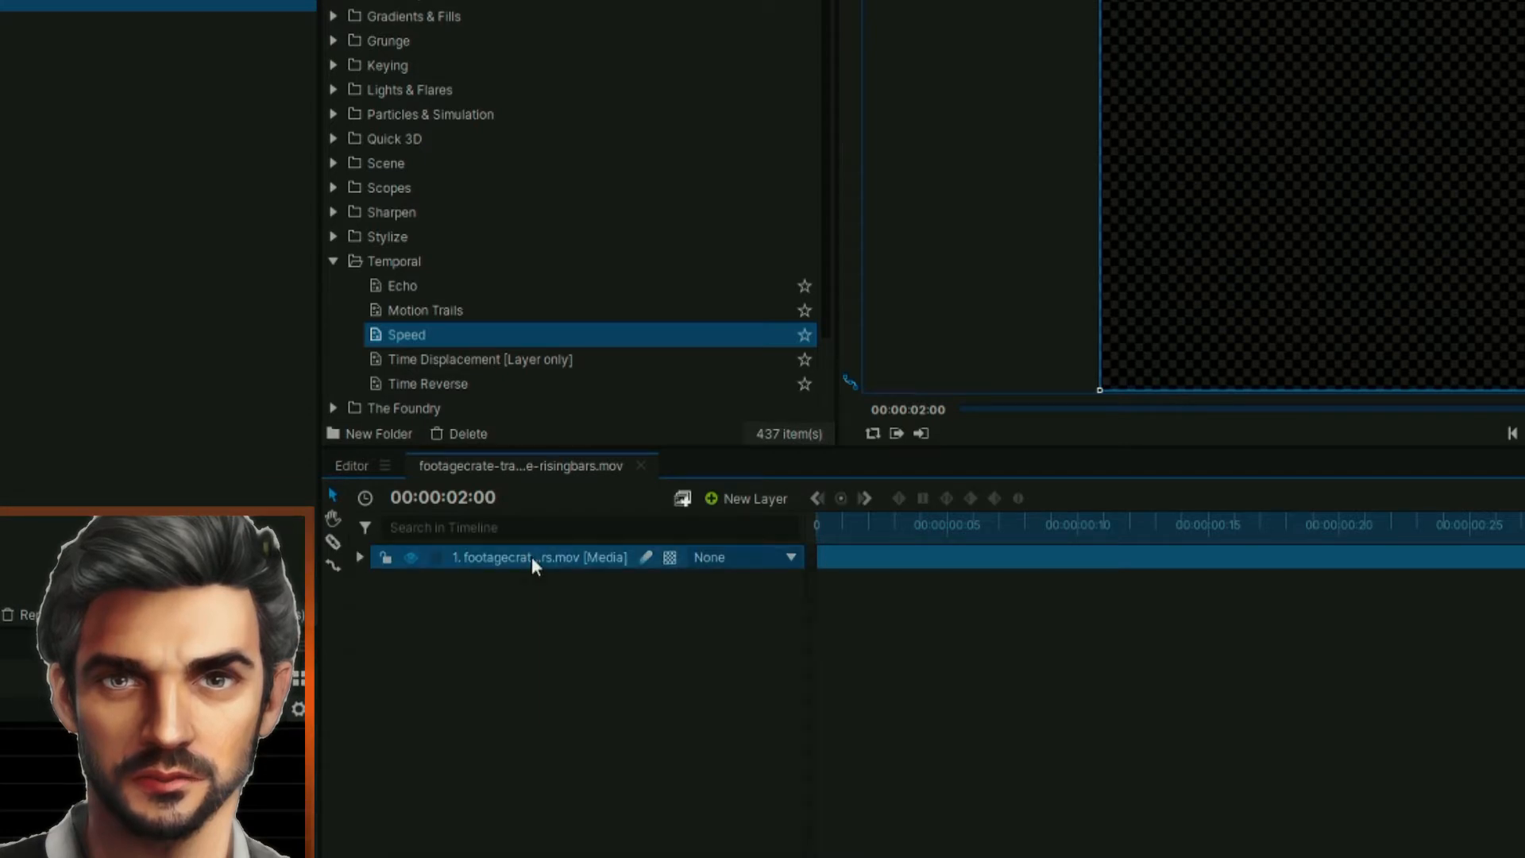
{"action": "key", "text": "ctrl+d"}
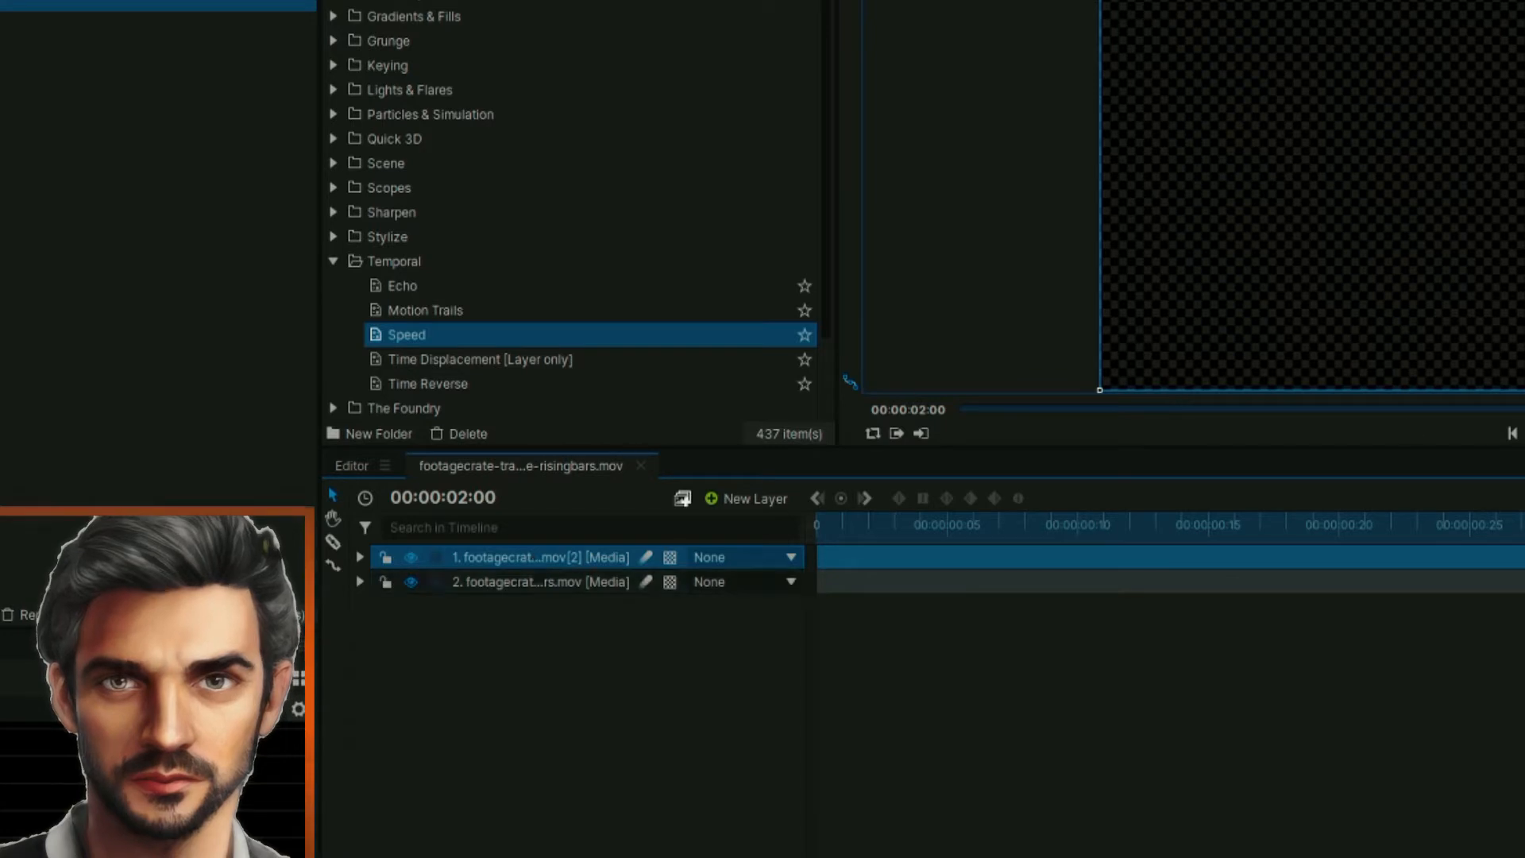
{"action": "left_click_drag", "start_coordinate": [462, 386], "coordinate": [544, 588]}
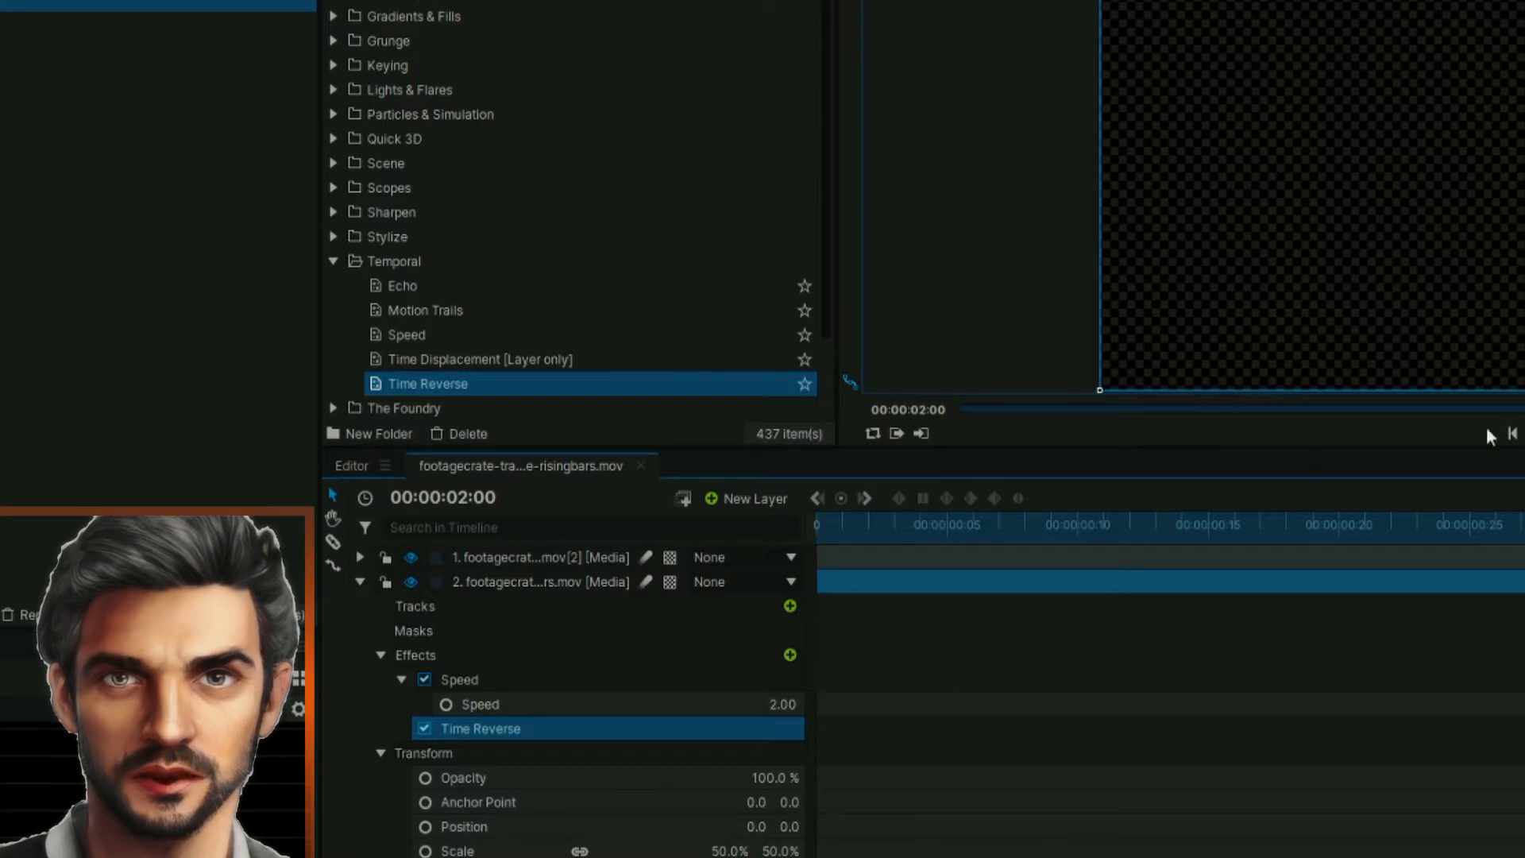
Step: Rename the upper layer In and the time-reversed lower layer Out, and play the composite shot
{"action": "left_click", "coordinate": [509, 555]}
{"action": "left_click", "coordinate": [509, 554]}
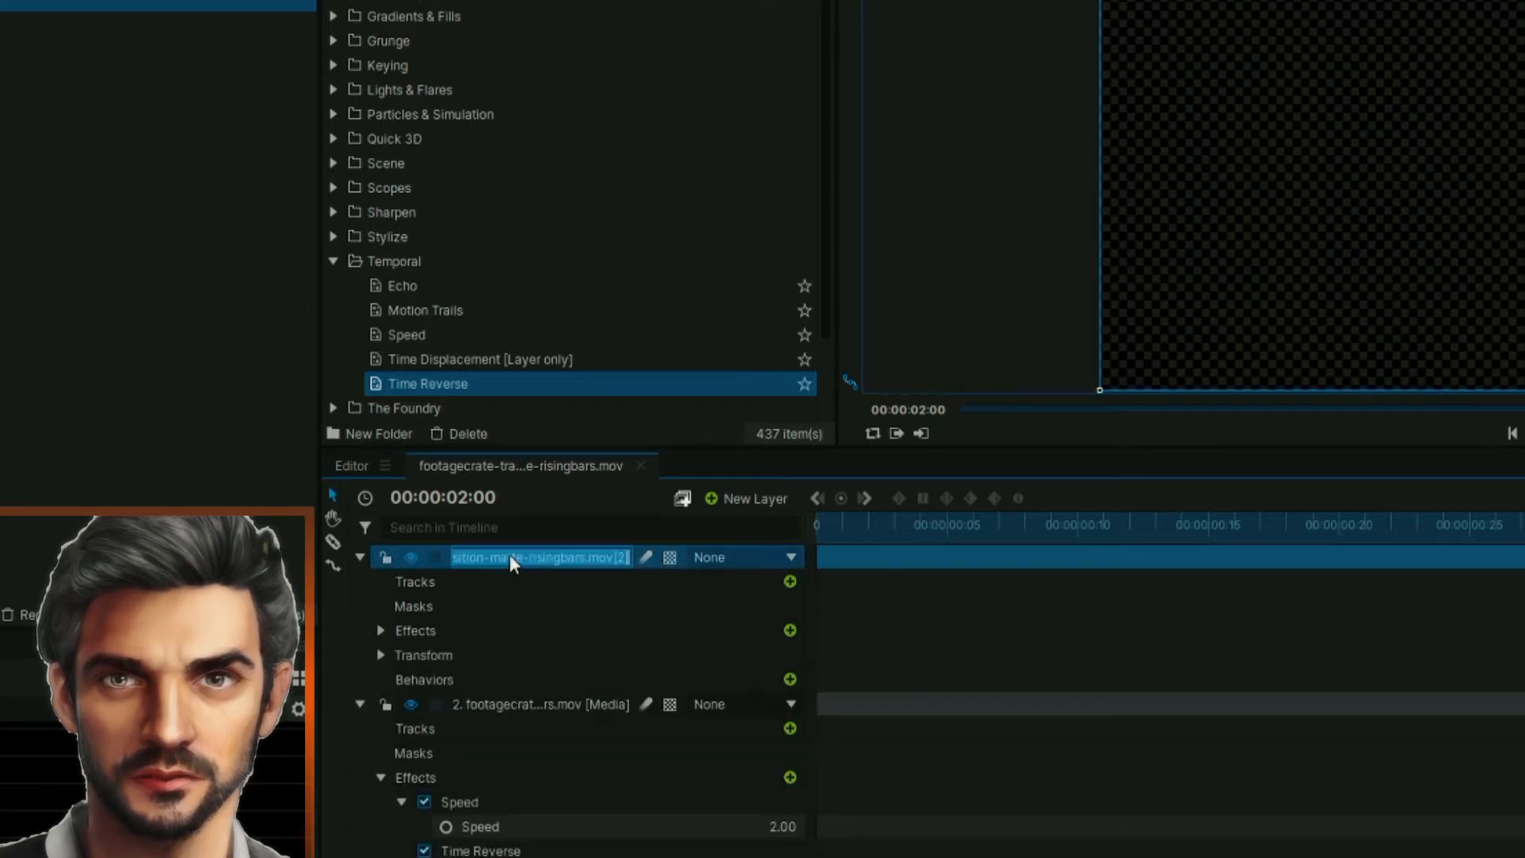
{"action": "type", "text": "In"}
{"action": "key", "text": "Return"}
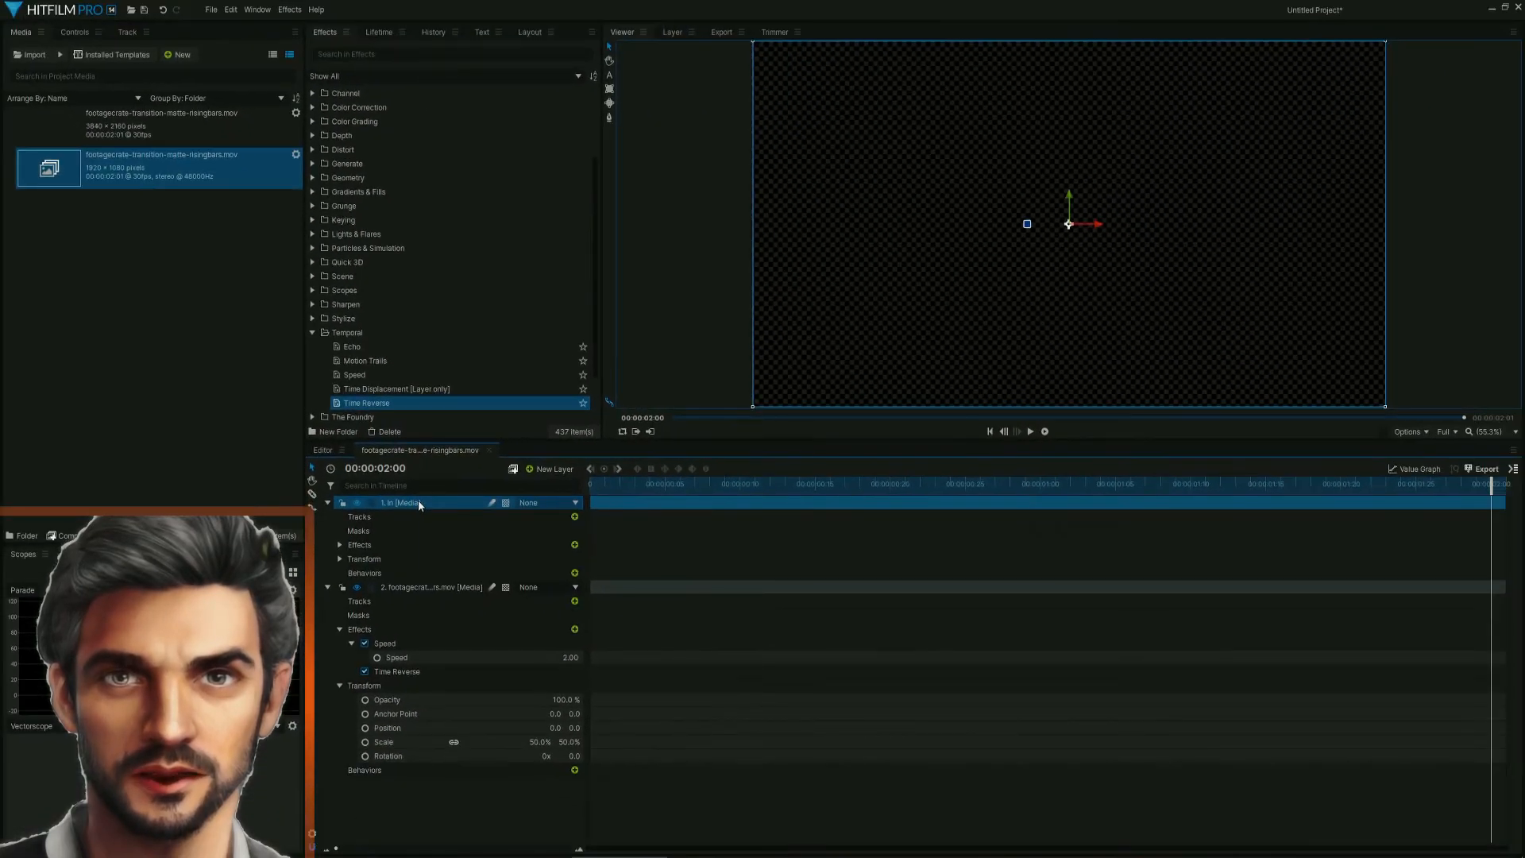
{"action": "left_click", "coordinate": [427, 586]}
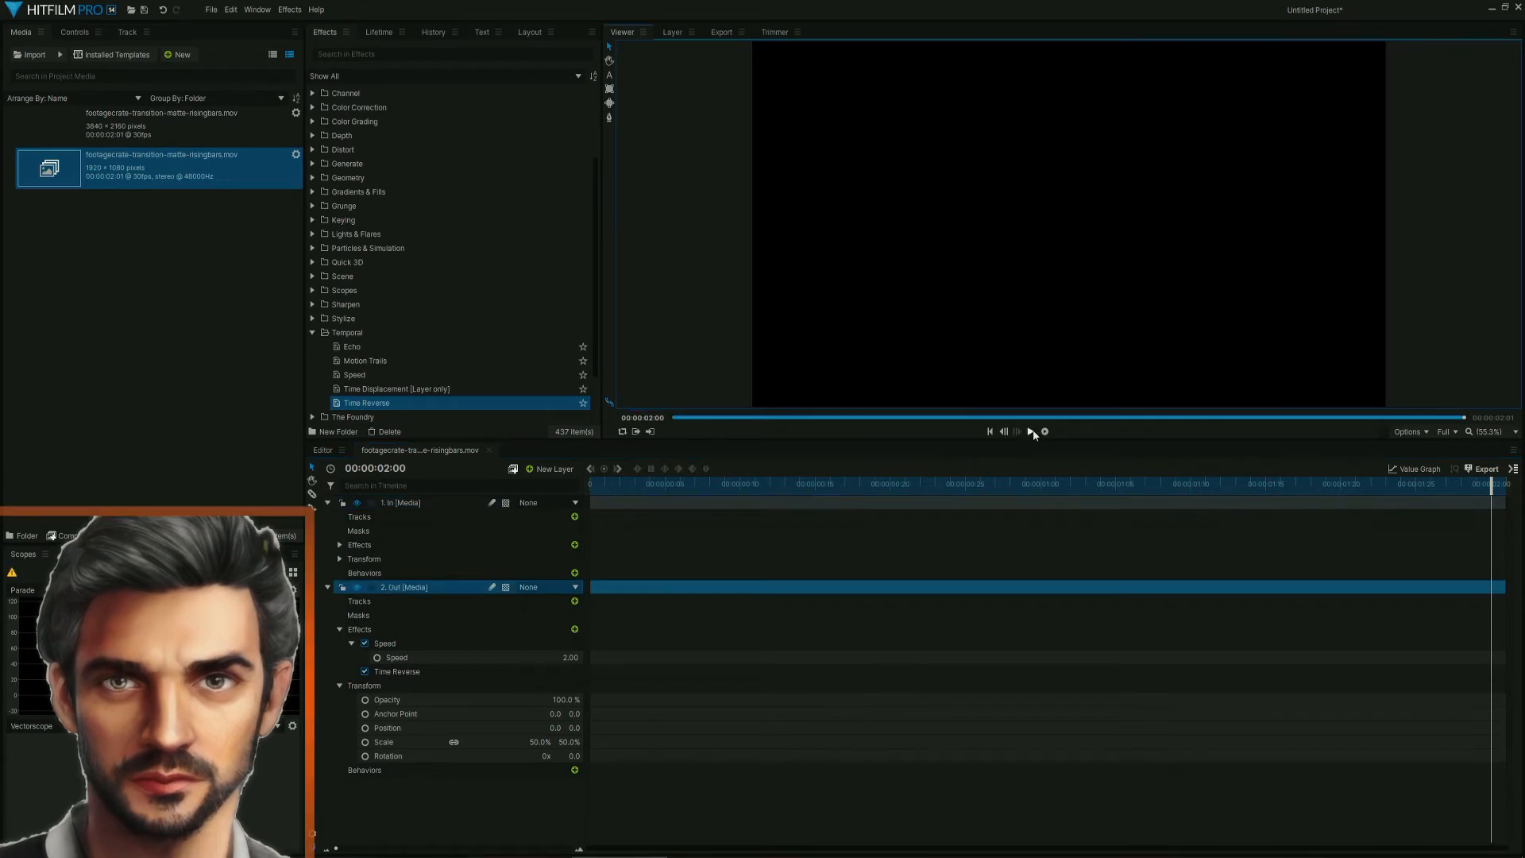
{"action": "left_click", "coordinate": [1030, 431]}
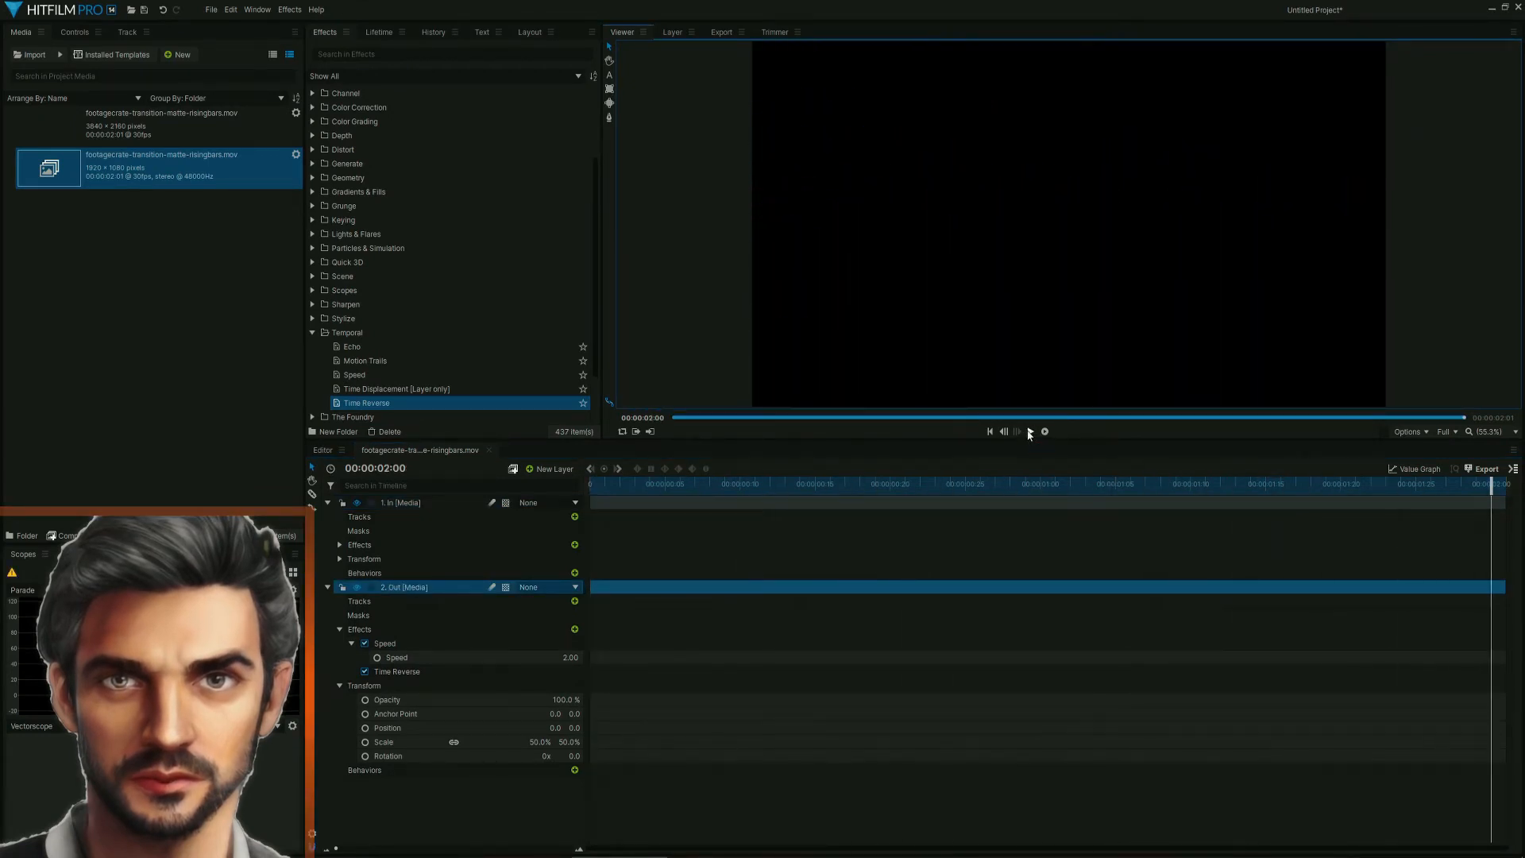
Step: Set the default export preset to GoPro CineForm RGB 12-bit with Alpha (MOV) and open the export queue
{"action": "left_click", "coordinate": [722, 32]}
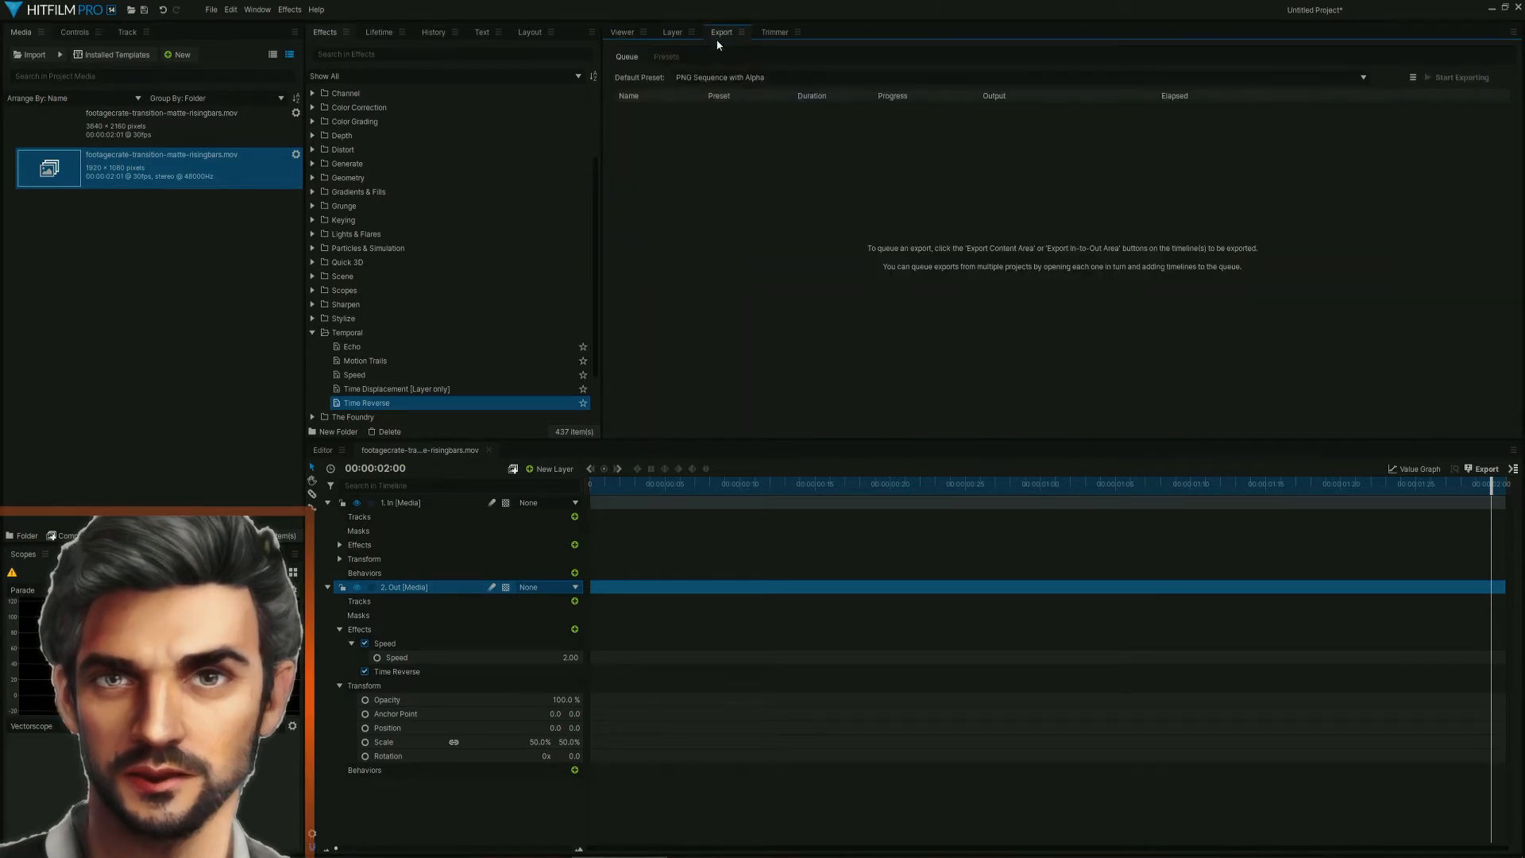
{"action": "left_click", "coordinate": [667, 56]}
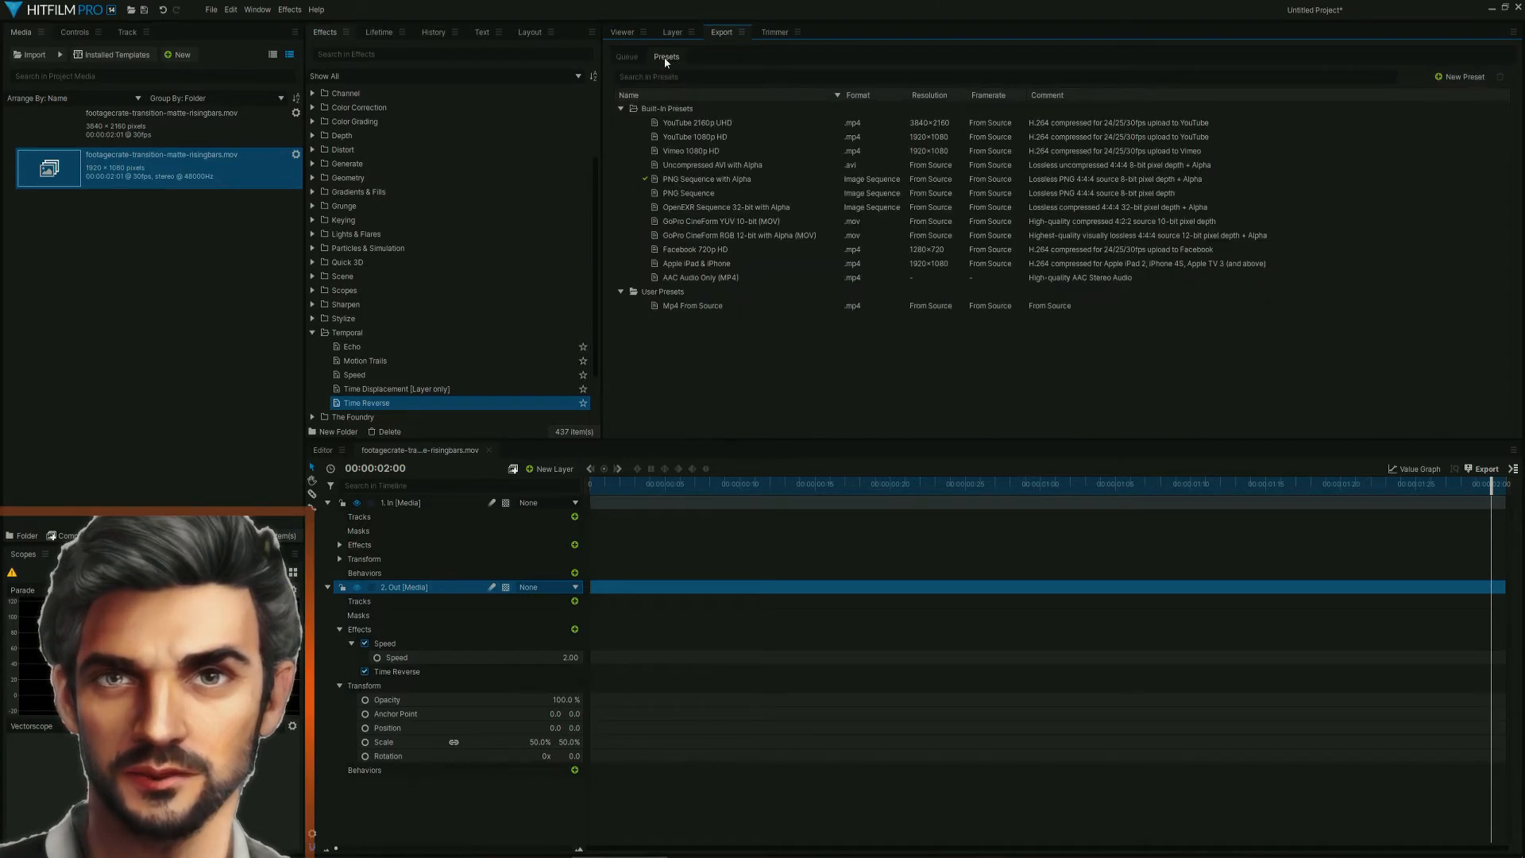
{"action": "left_click", "coordinate": [742, 235]}
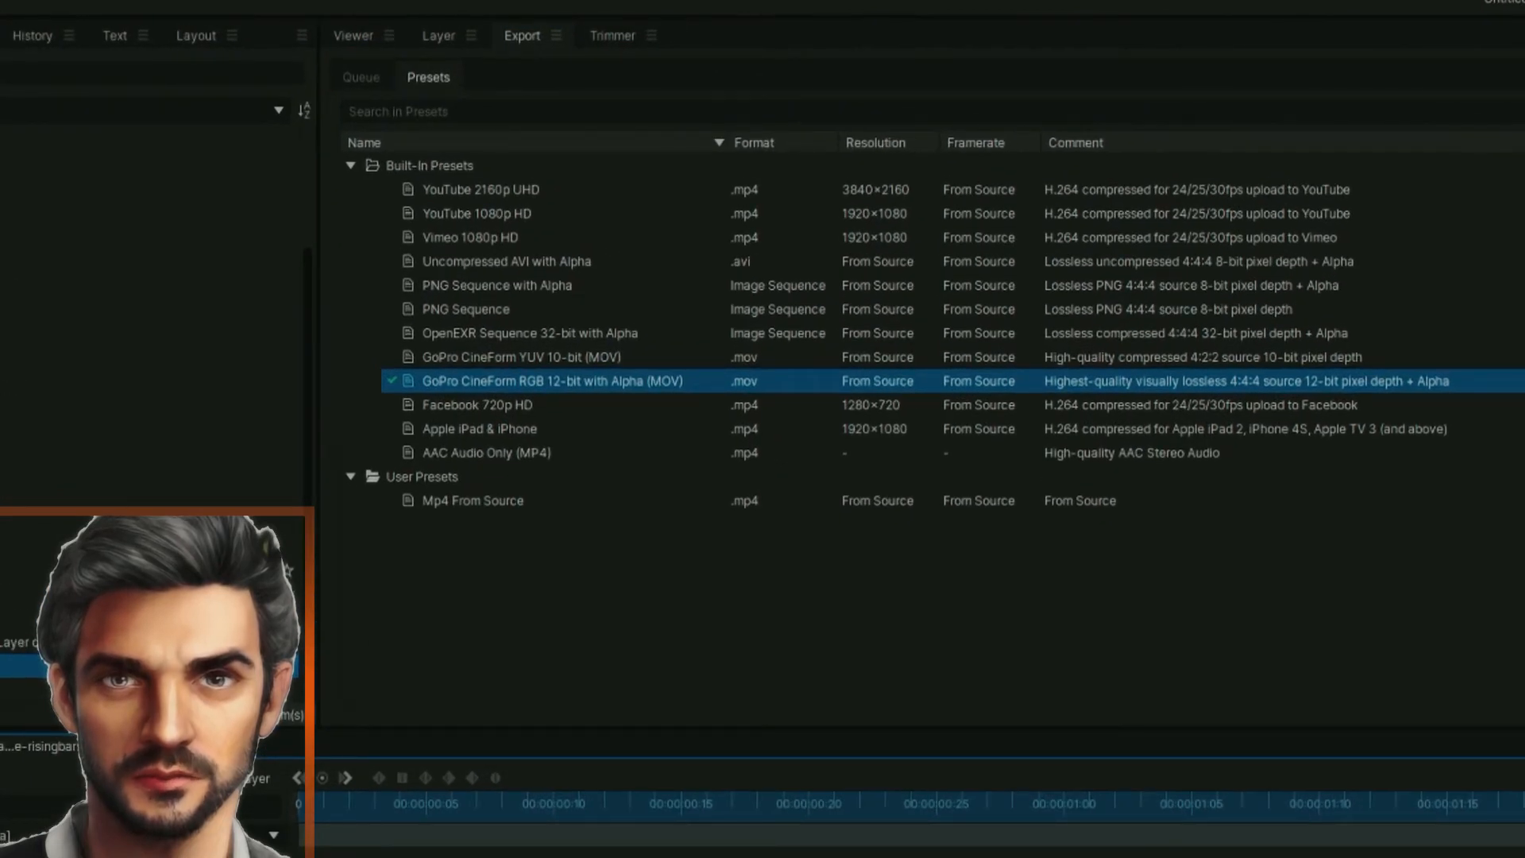
{"action": "left_click", "coordinate": [151, 835]}
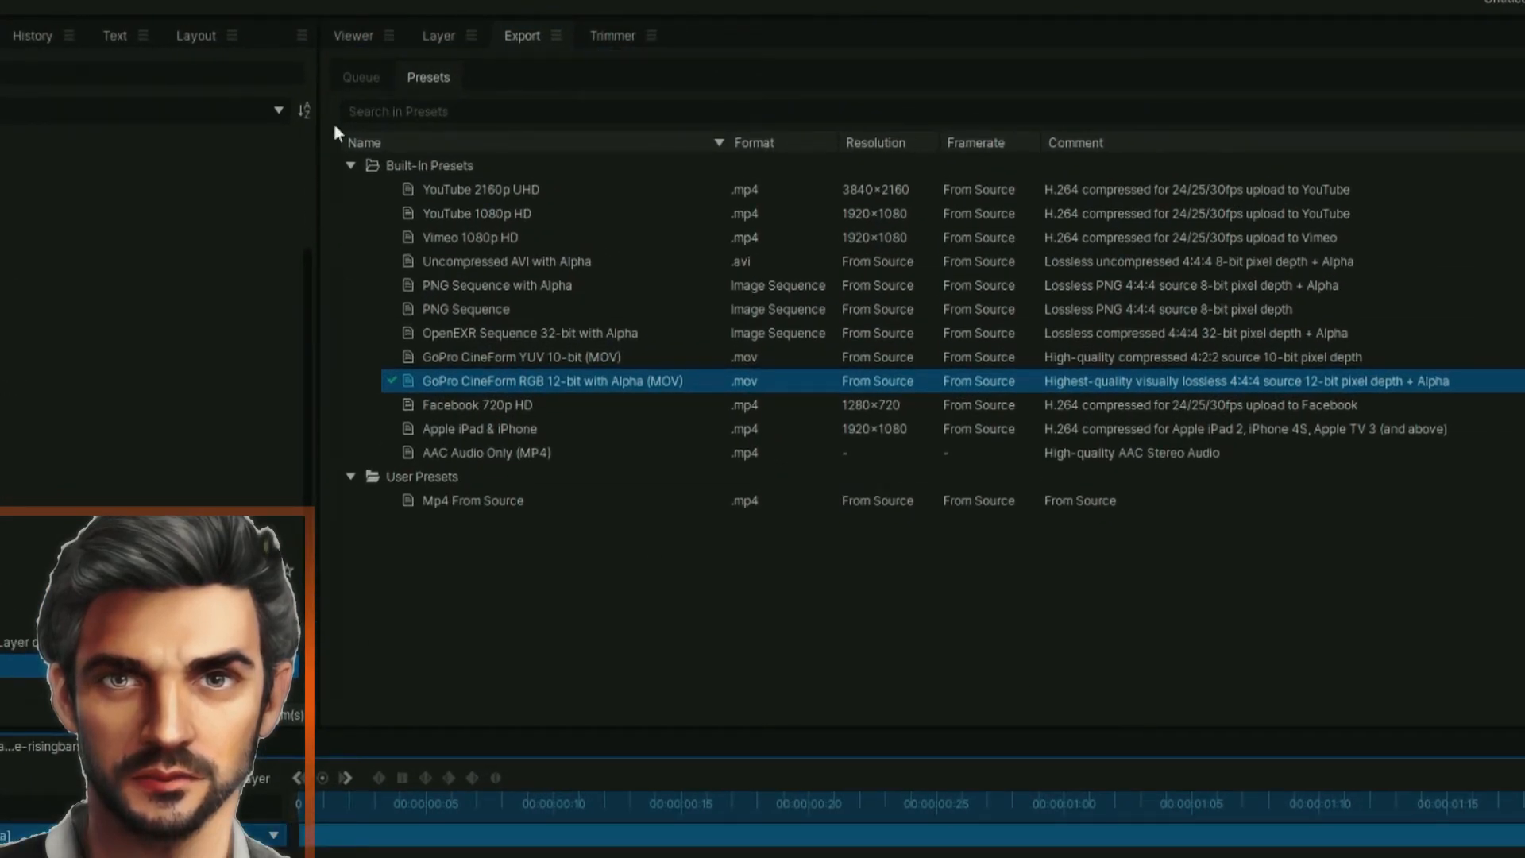
{"action": "left_click", "coordinate": [355, 78]}
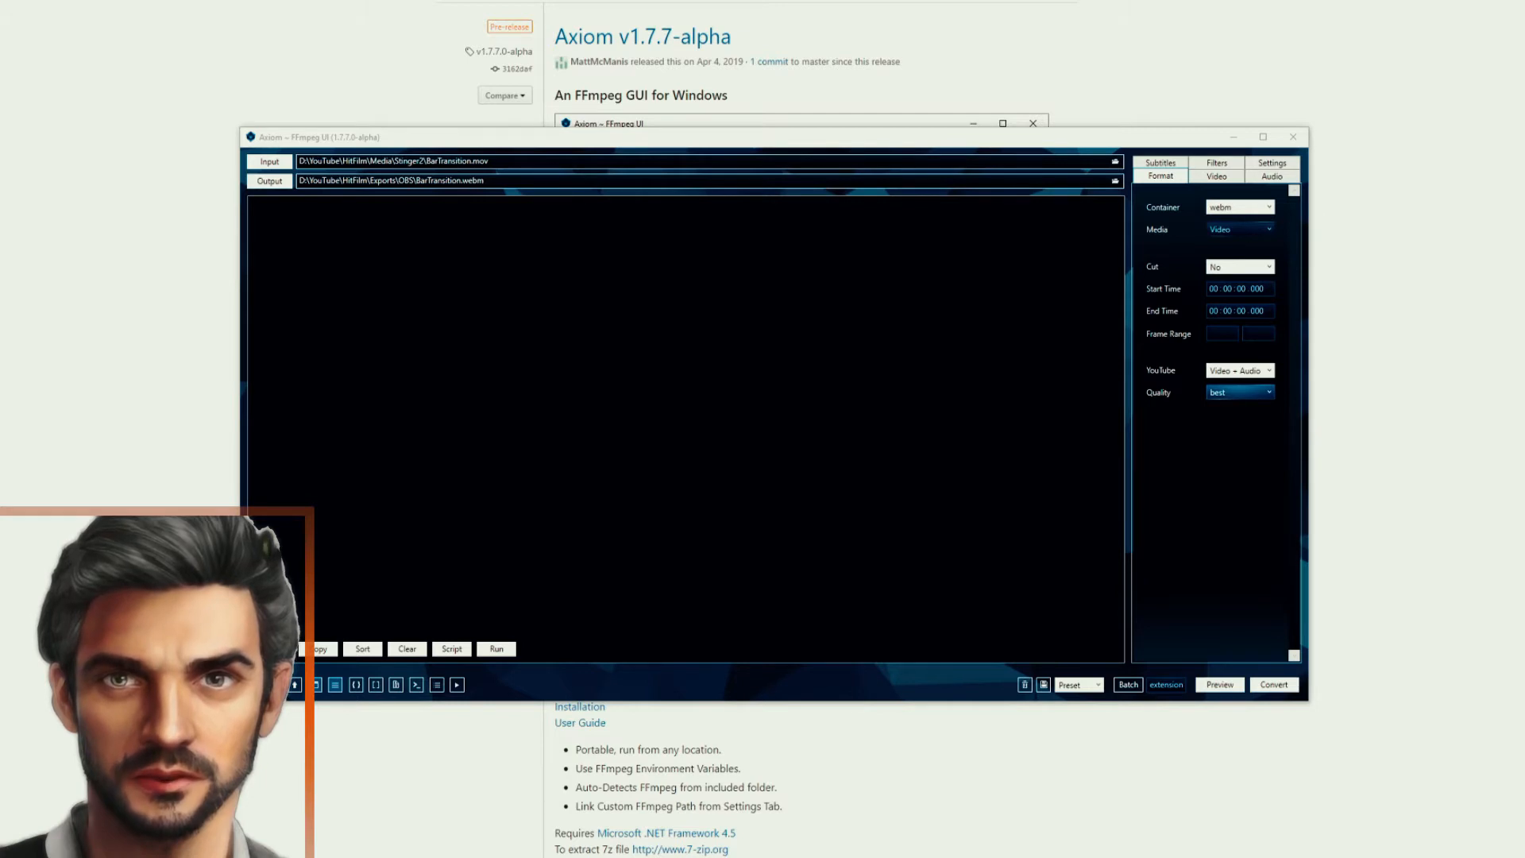
Step: In Axiom, set the video codec to VP9 and the hardware acceleration to nvenc for the BarTransition conversion
{"action": "left_click", "coordinate": [1214, 178]}
{"action": "left_click", "coordinate": [1270, 207]}
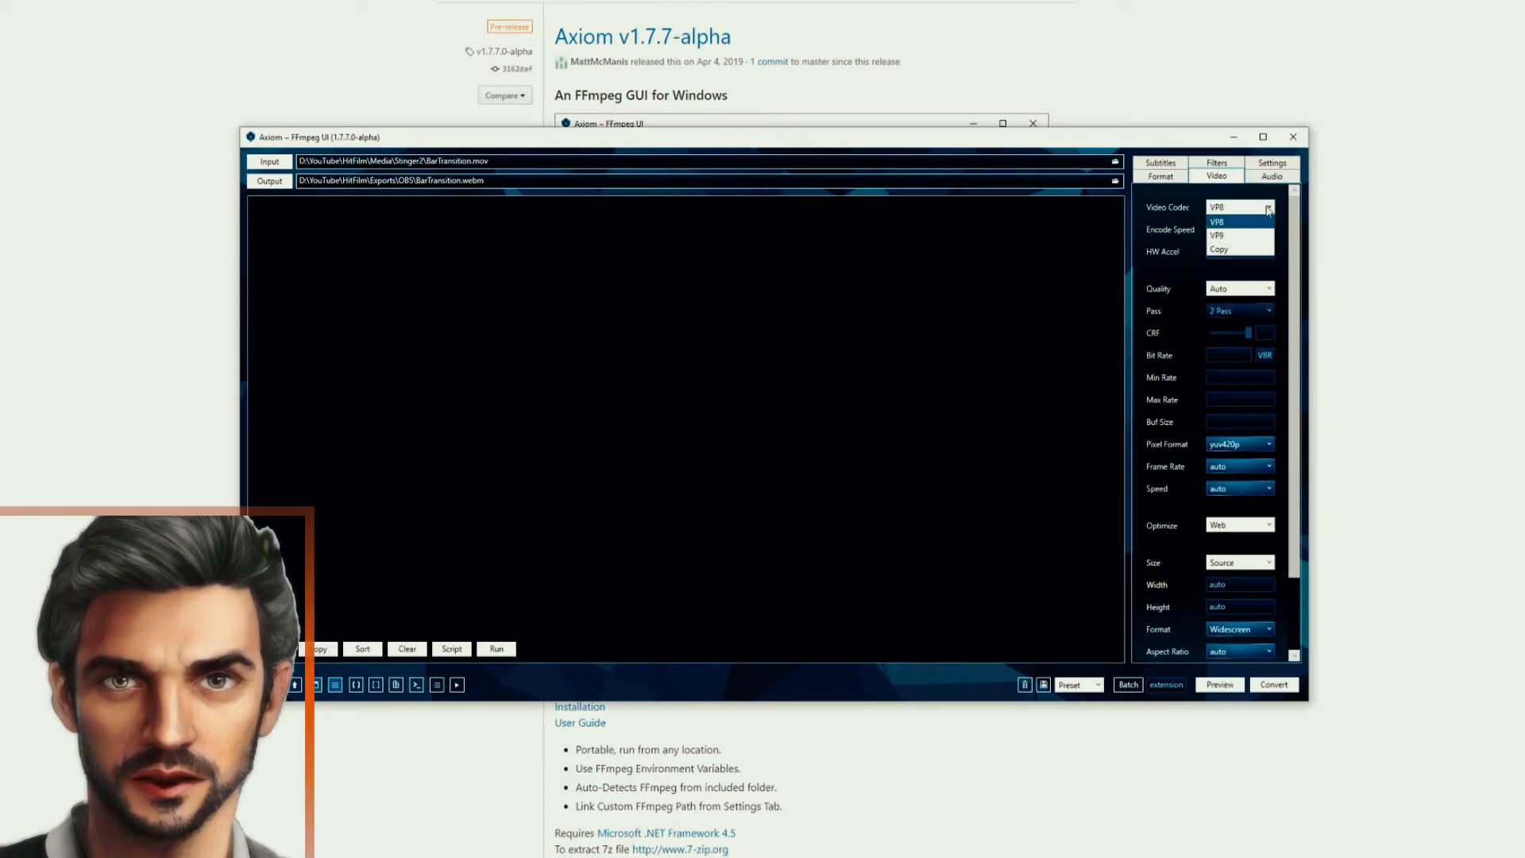
{"action": "left_click", "coordinate": [1242, 234]}
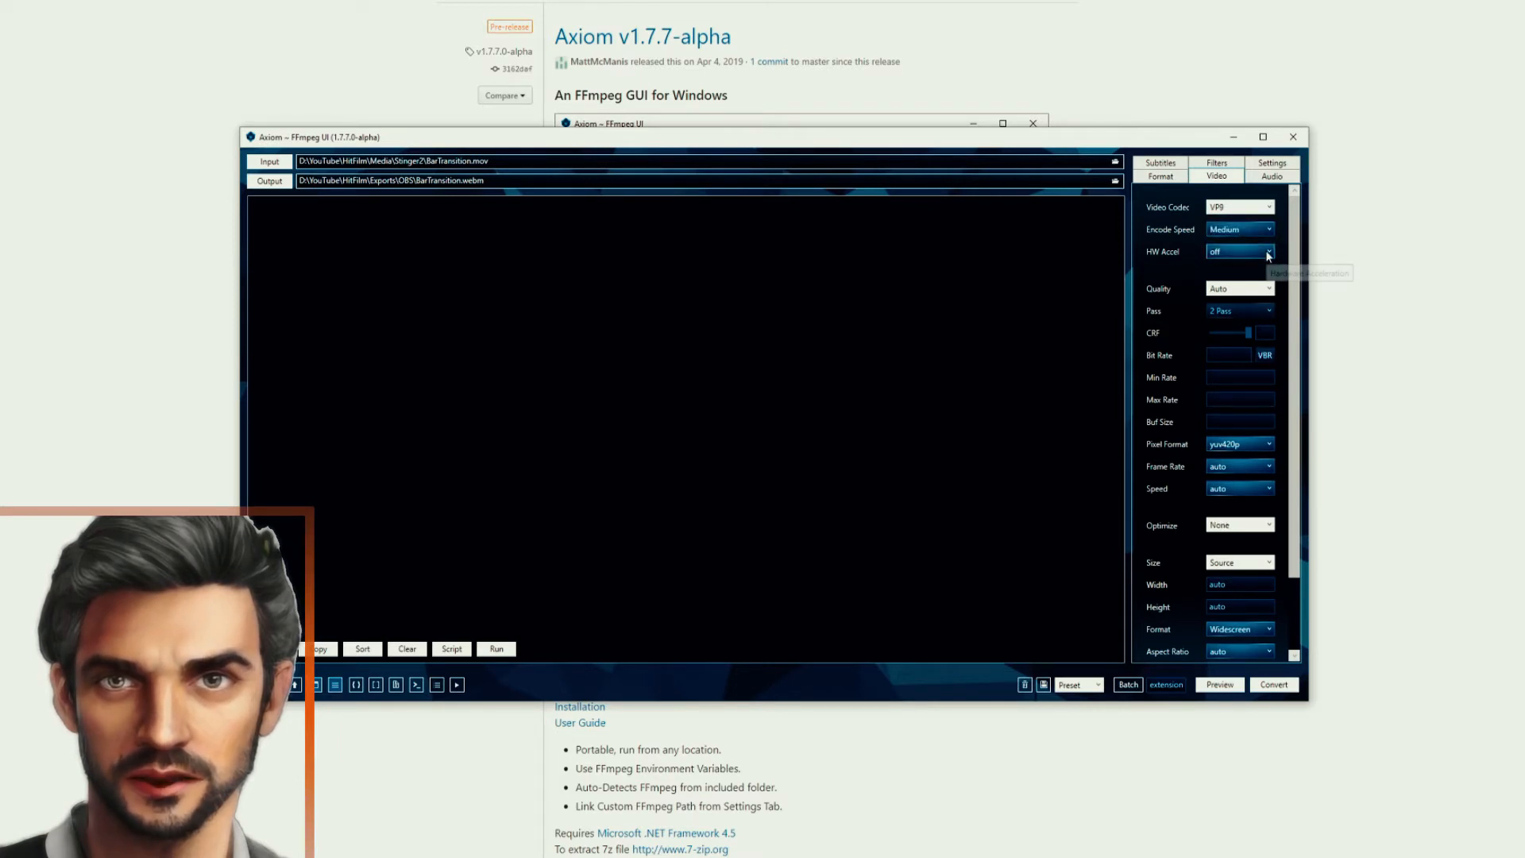
{"action": "left_click", "coordinate": [1268, 252]}
{"action": "left_click", "coordinate": [1255, 305]}
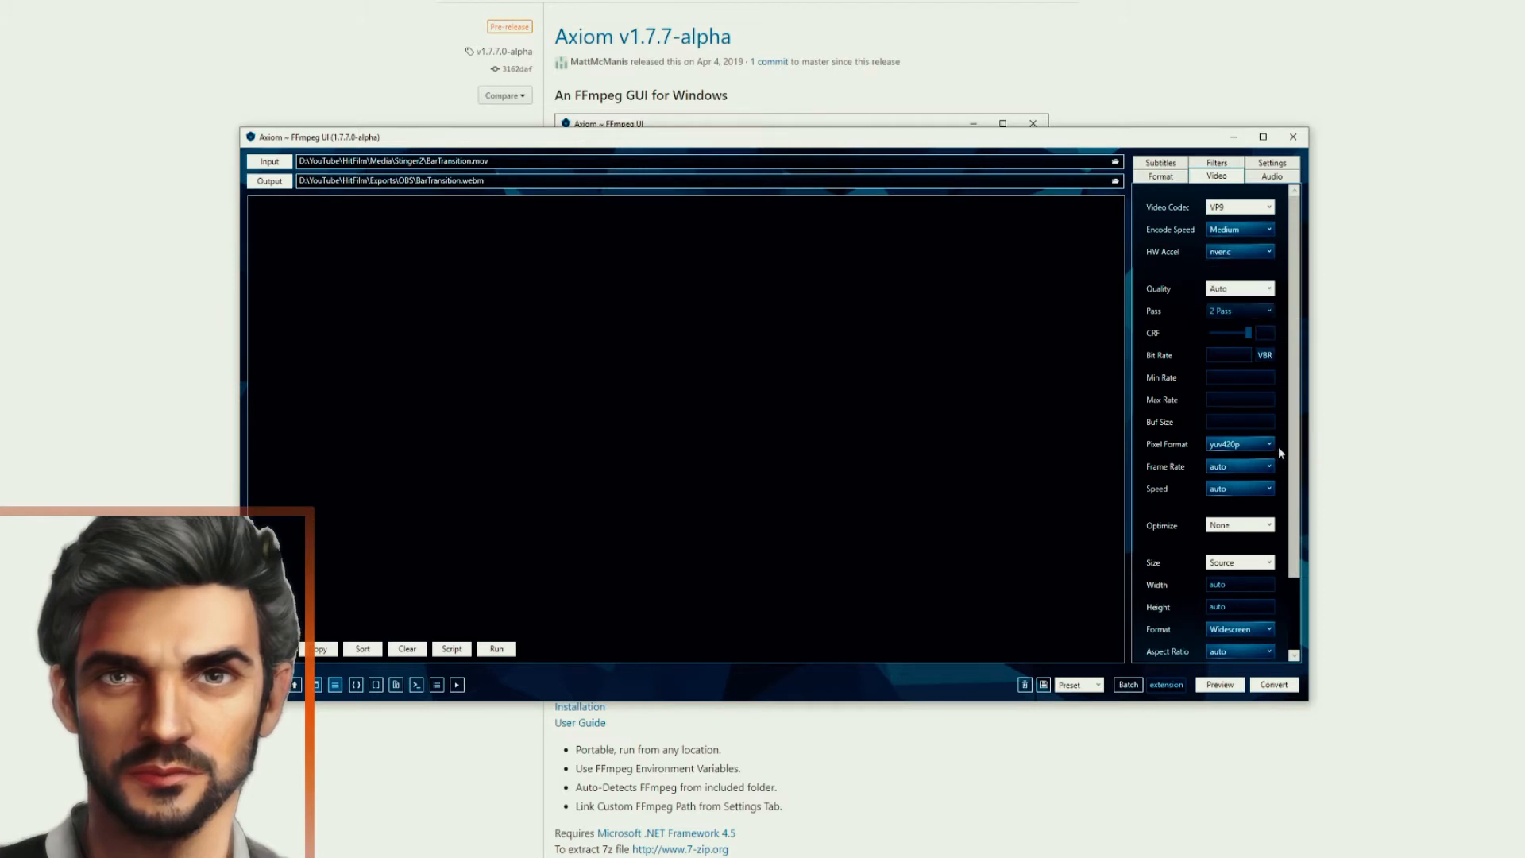
Step: Set the pixel format to auto and convert BarTransition.mov to webm
{"action": "left_click", "coordinate": [1251, 444]}
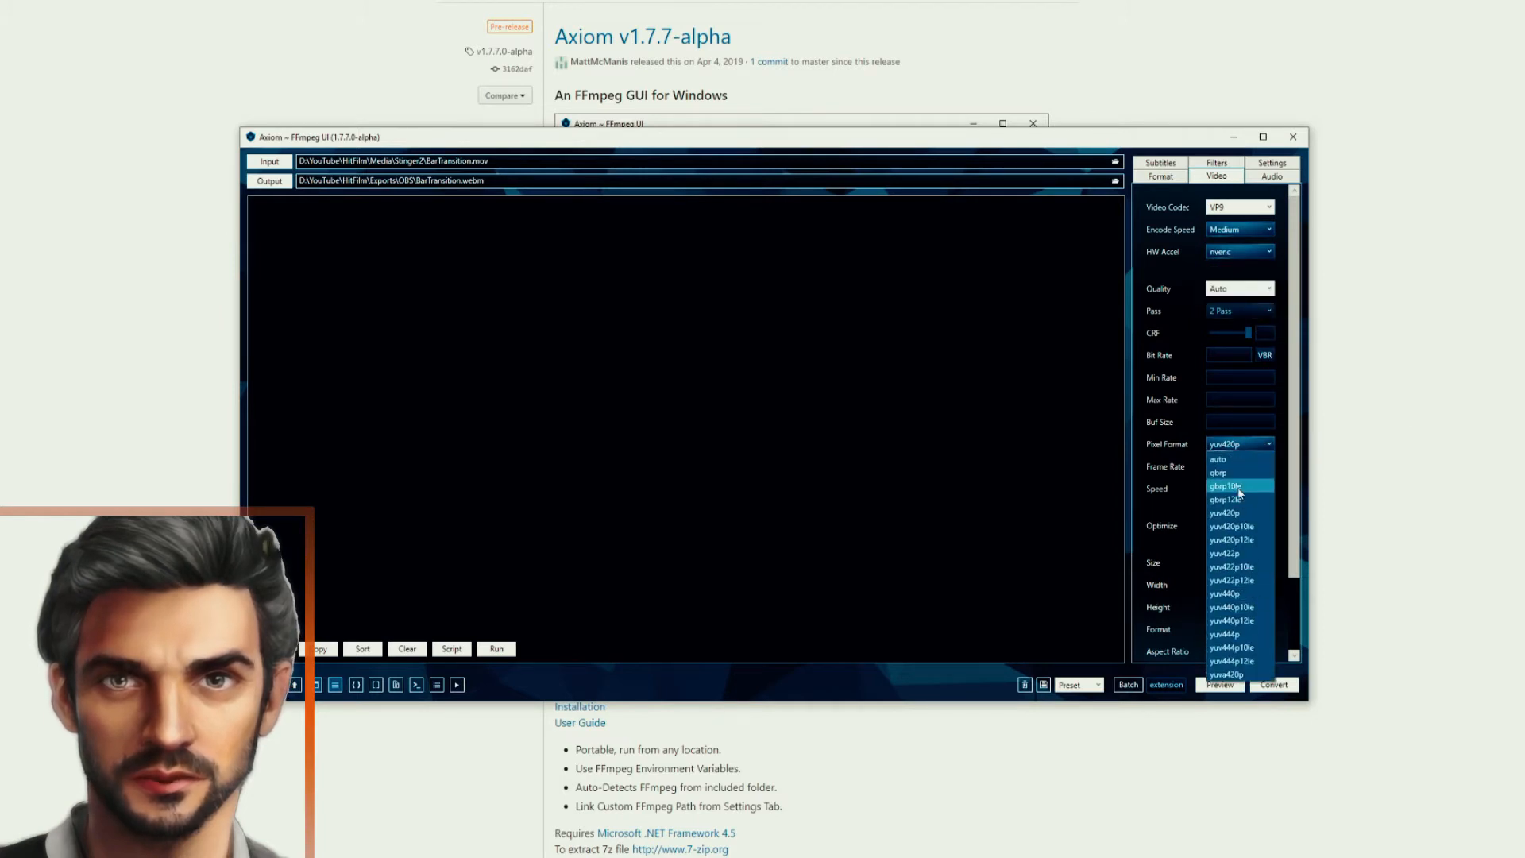
{"action": "left_click", "coordinate": [1225, 459]}
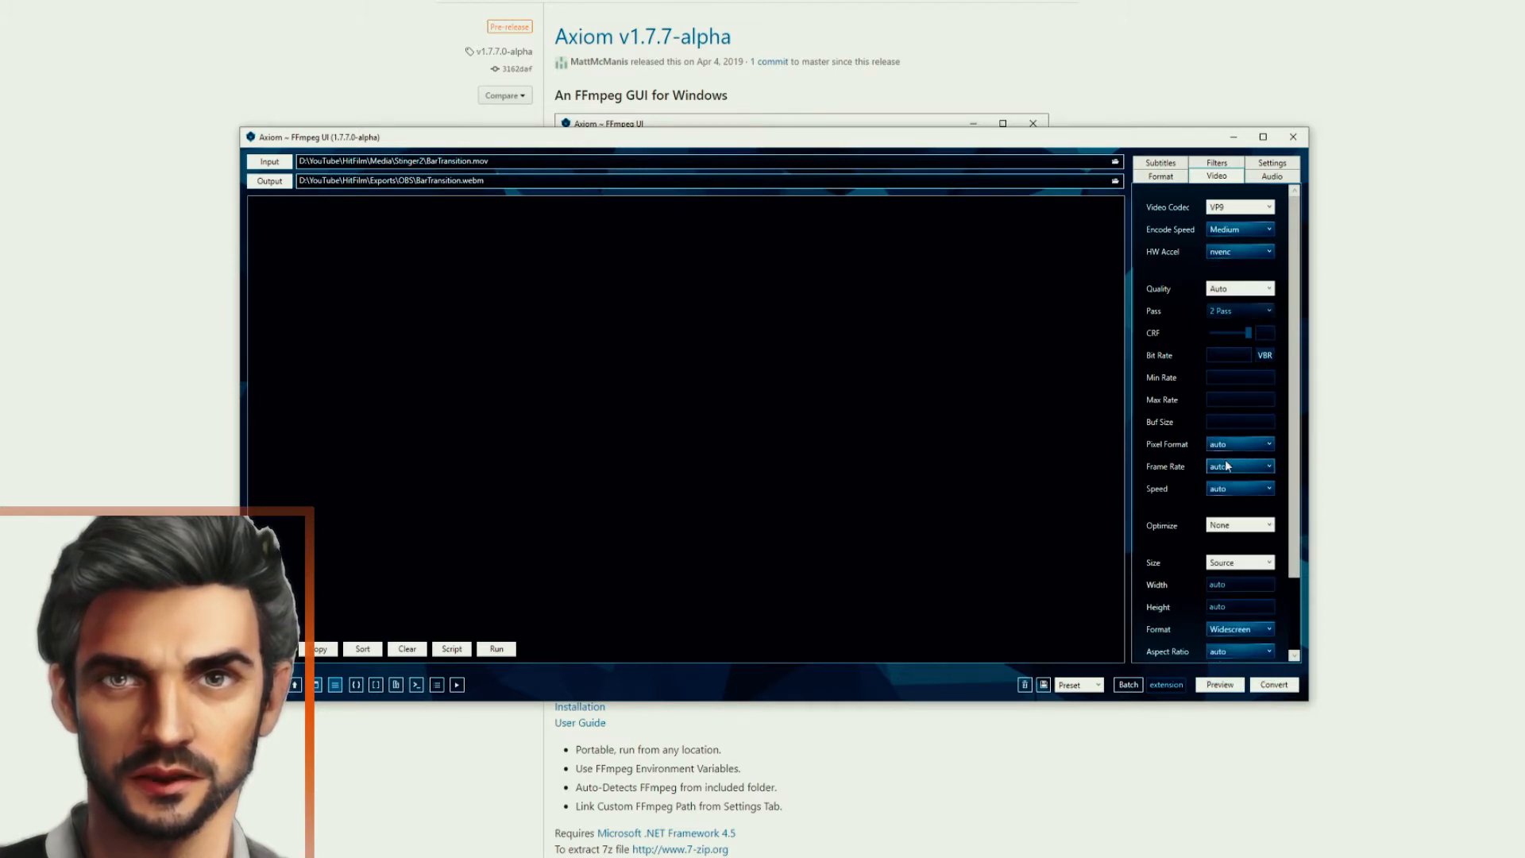
{"action": "left_click", "coordinate": [1274, 685]}
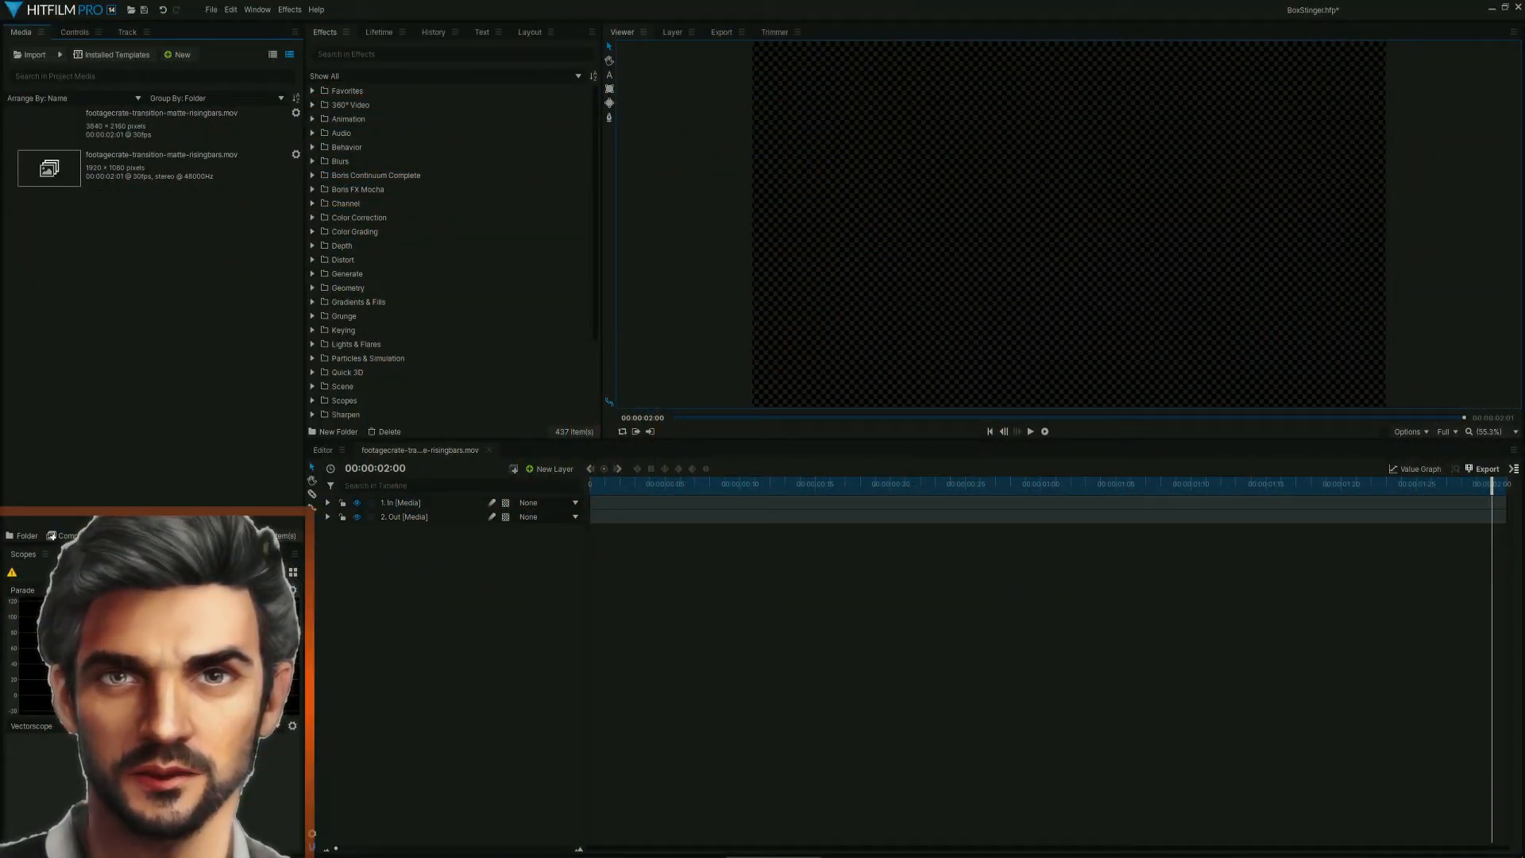
Step: In HitFilm Pro, create a 1080p Full HD 30 fps composite shot lasting 00:00:02:01 and turn on its checkerboard background
{"action": "right_click", "coordinate": [88, 278]}
{"action": "mouse_move", "coordinate": [190, 279]}
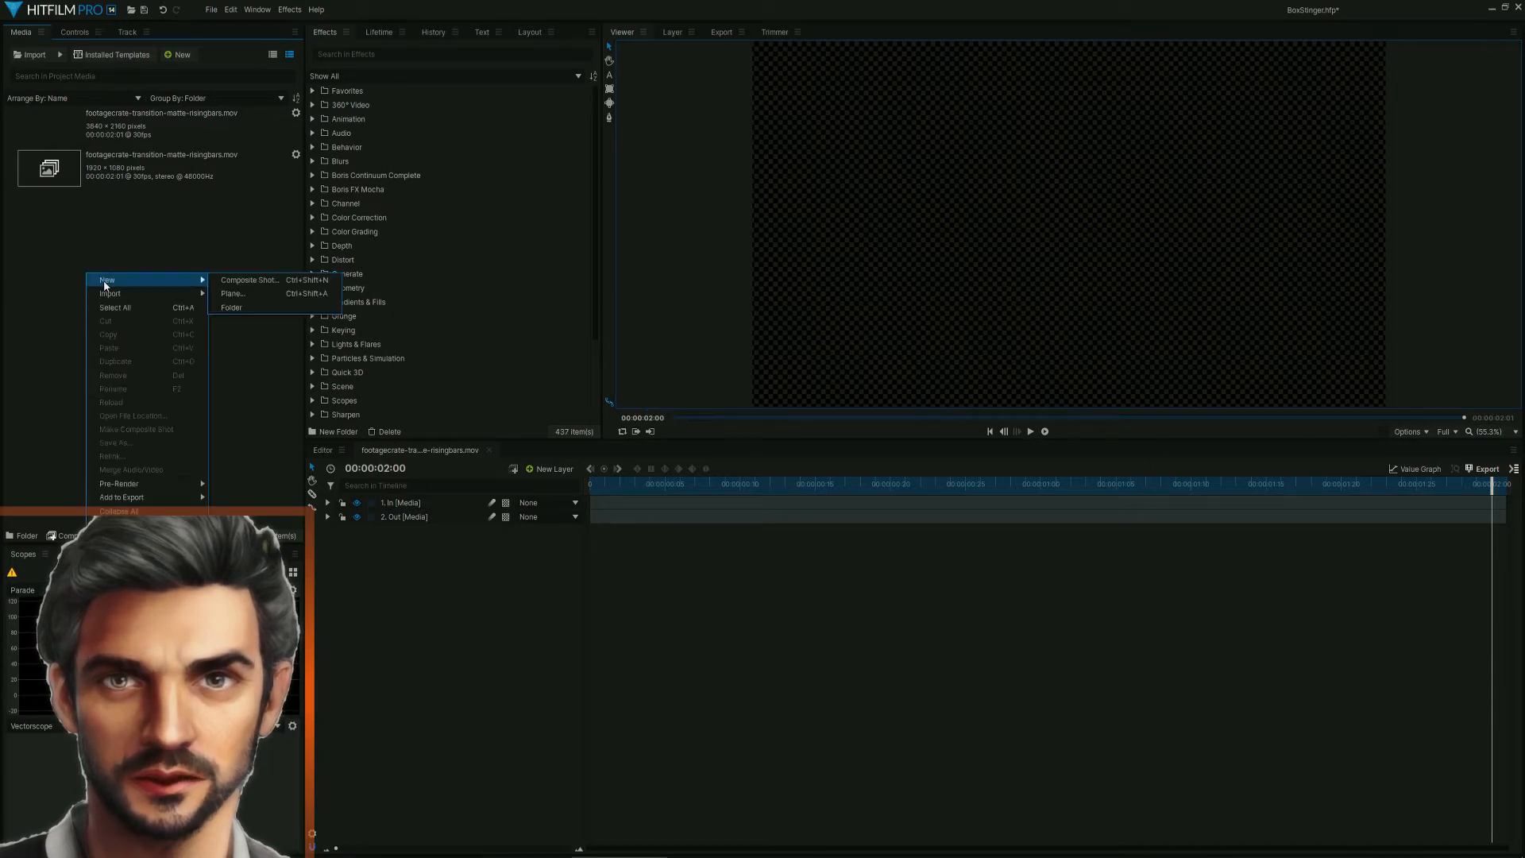
{"action": "left_click", "coordinate": [238, 281]}
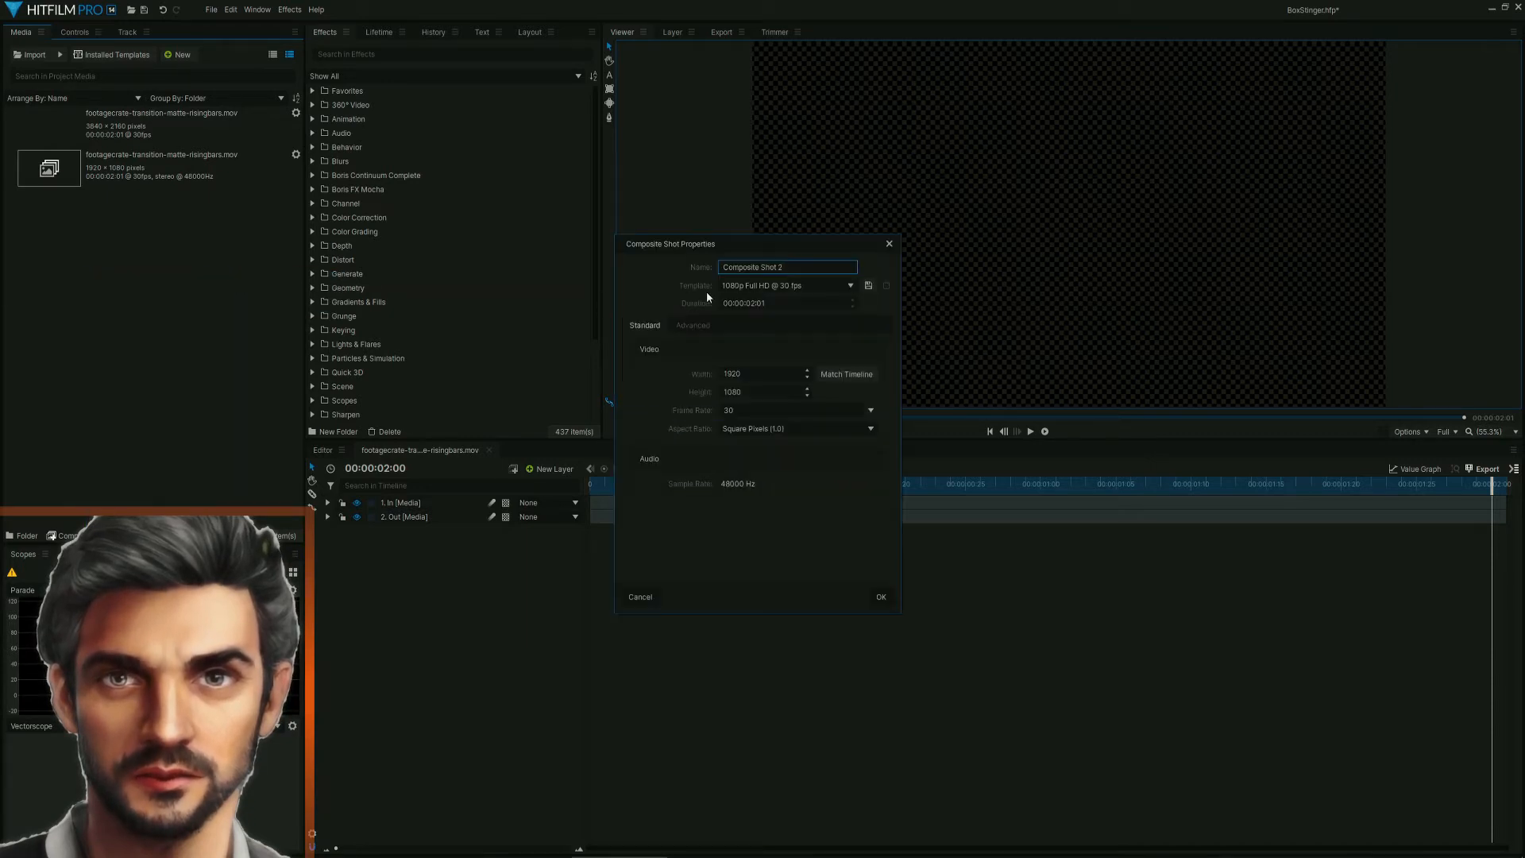
{"action": "left_click", "coordinate": [880, 598]}
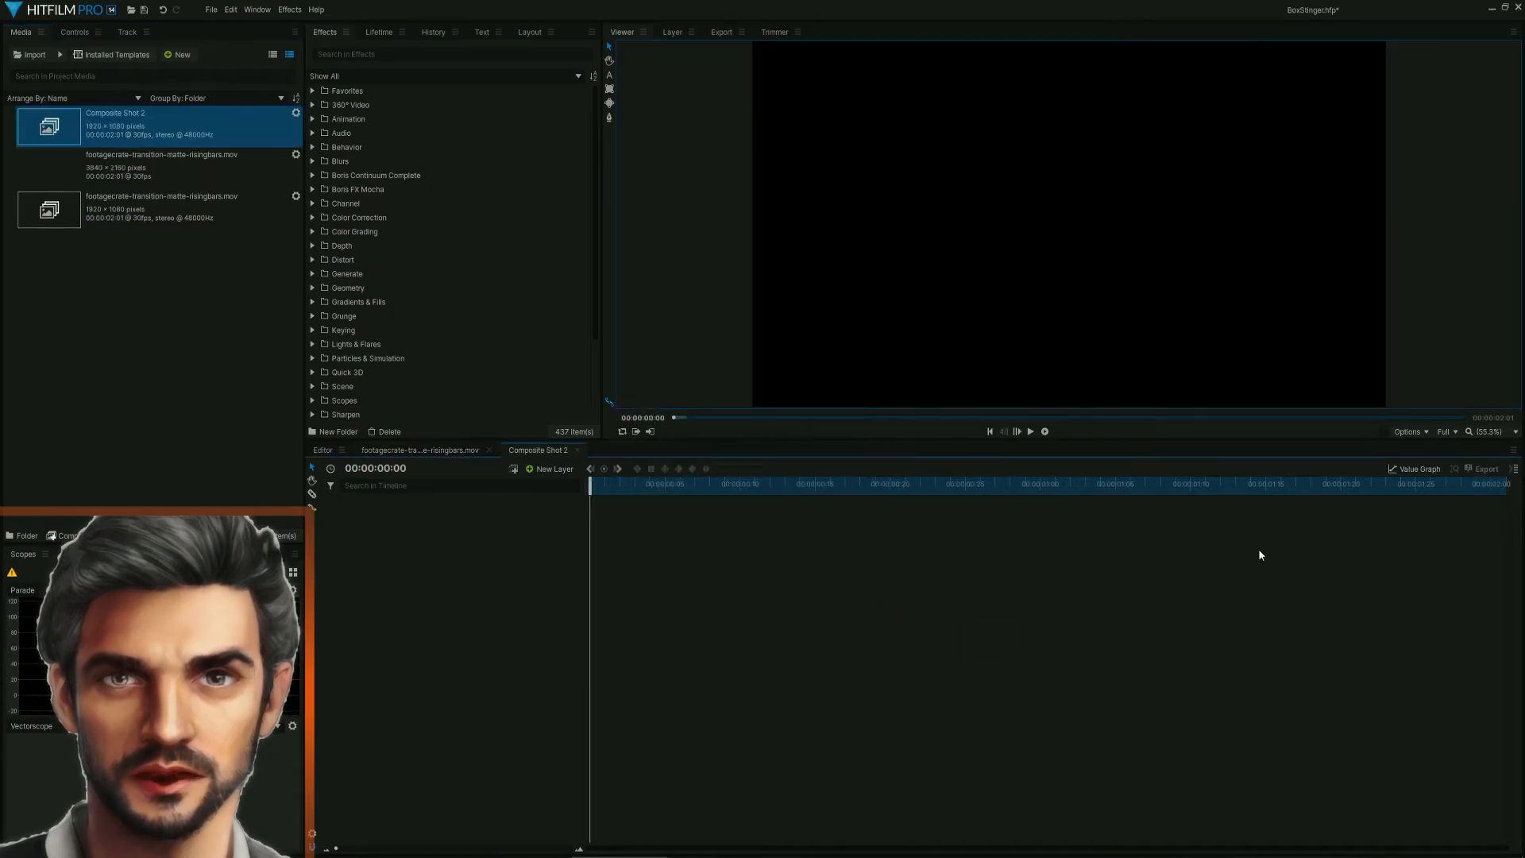
{"action": "left_click", "coordinate": [1421, 433]}
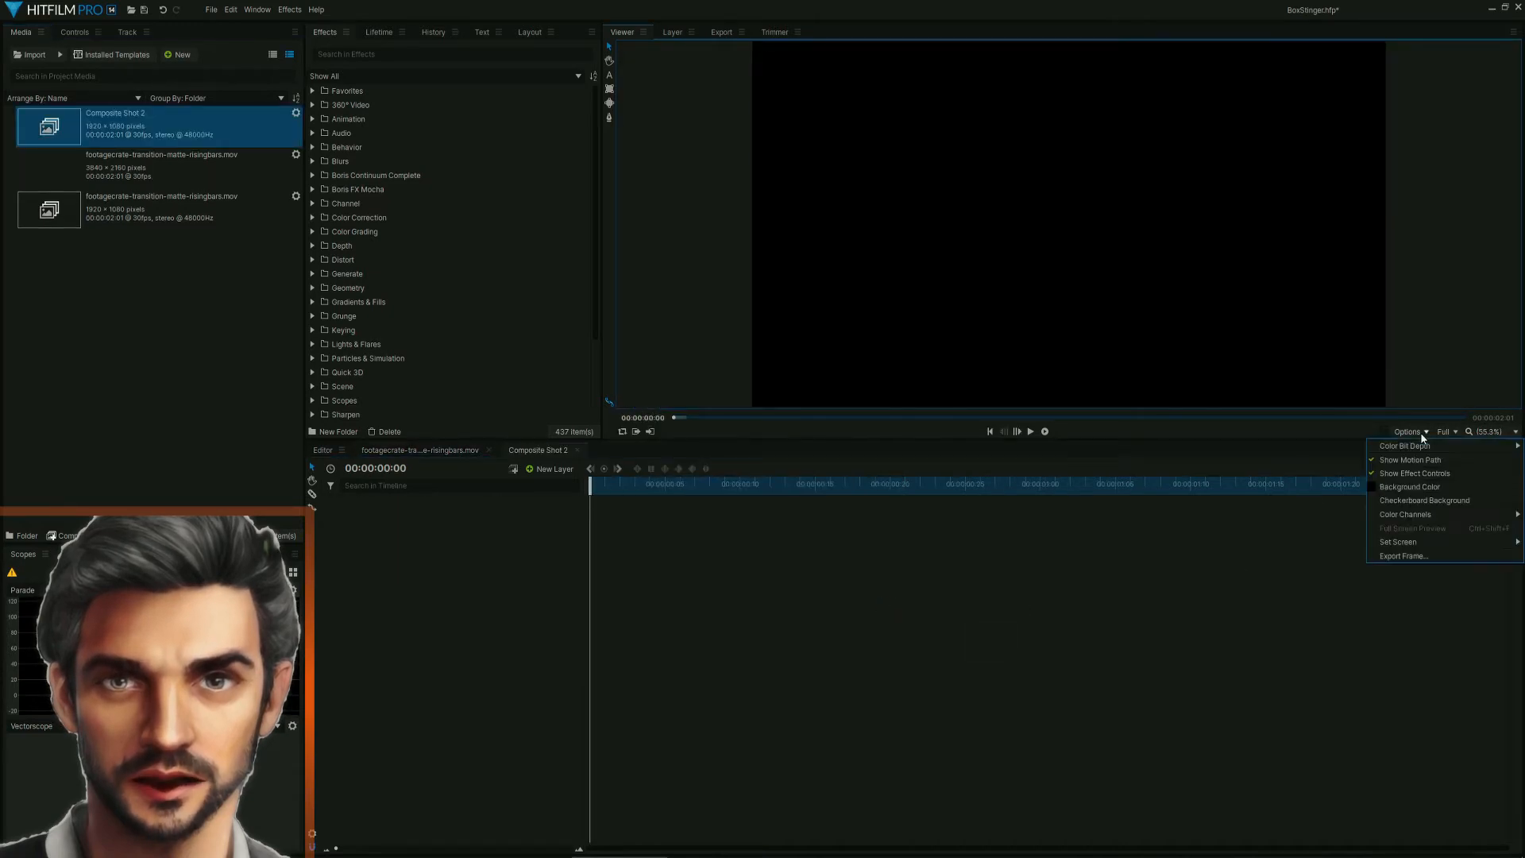
{"action": "left_click", "coordinate": [1438, 502]}
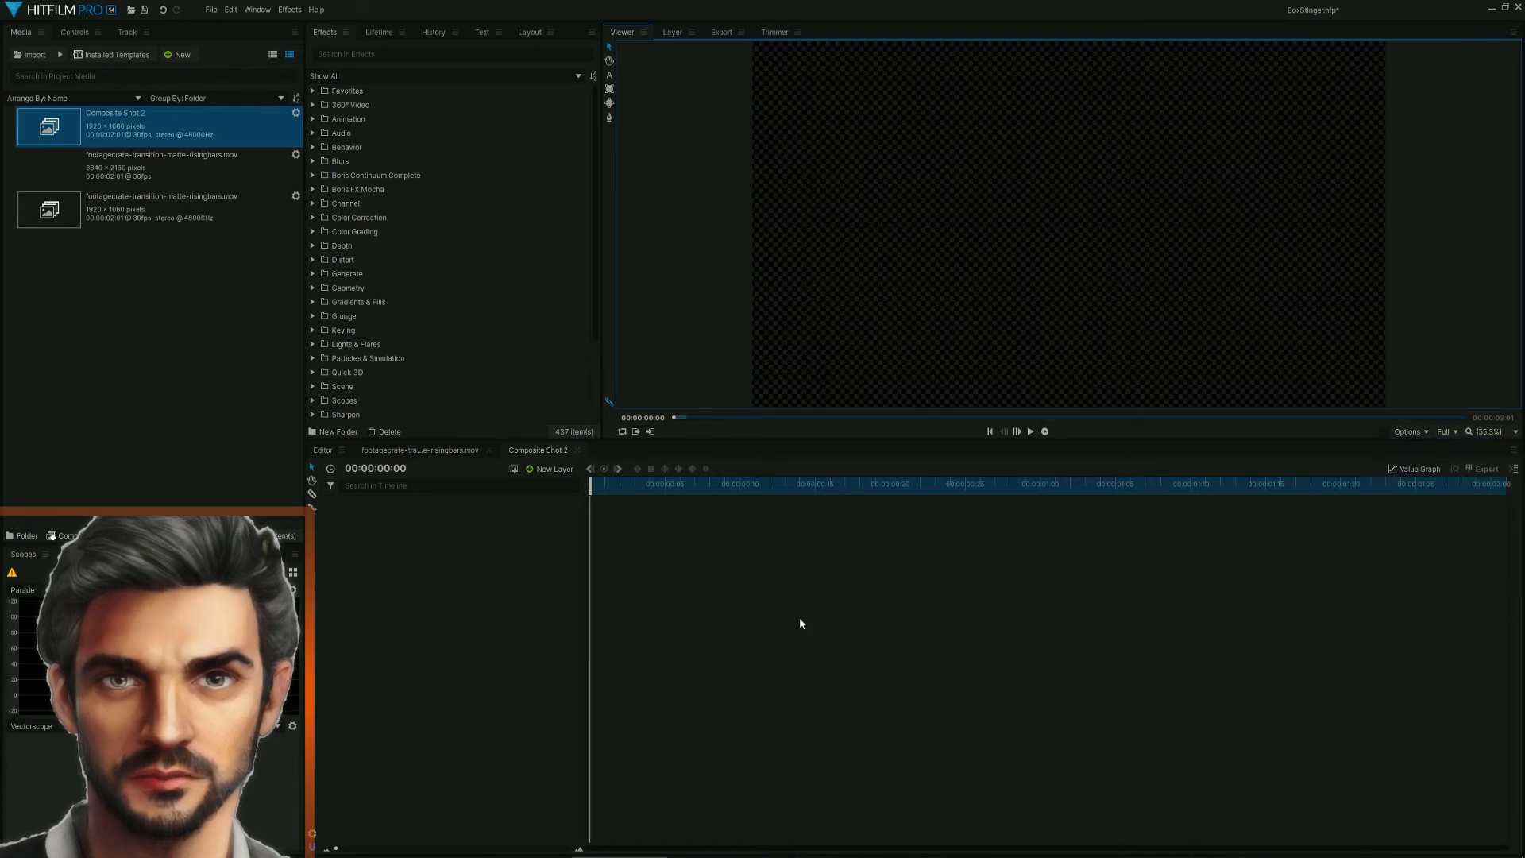
Step: Add an orange 1920 × 1080 plane layer to the new composite shot
{"action": "right_click", "coordinate": [413, 565]}
{"action": "mouse_move", "coordinate": [453, 571]}
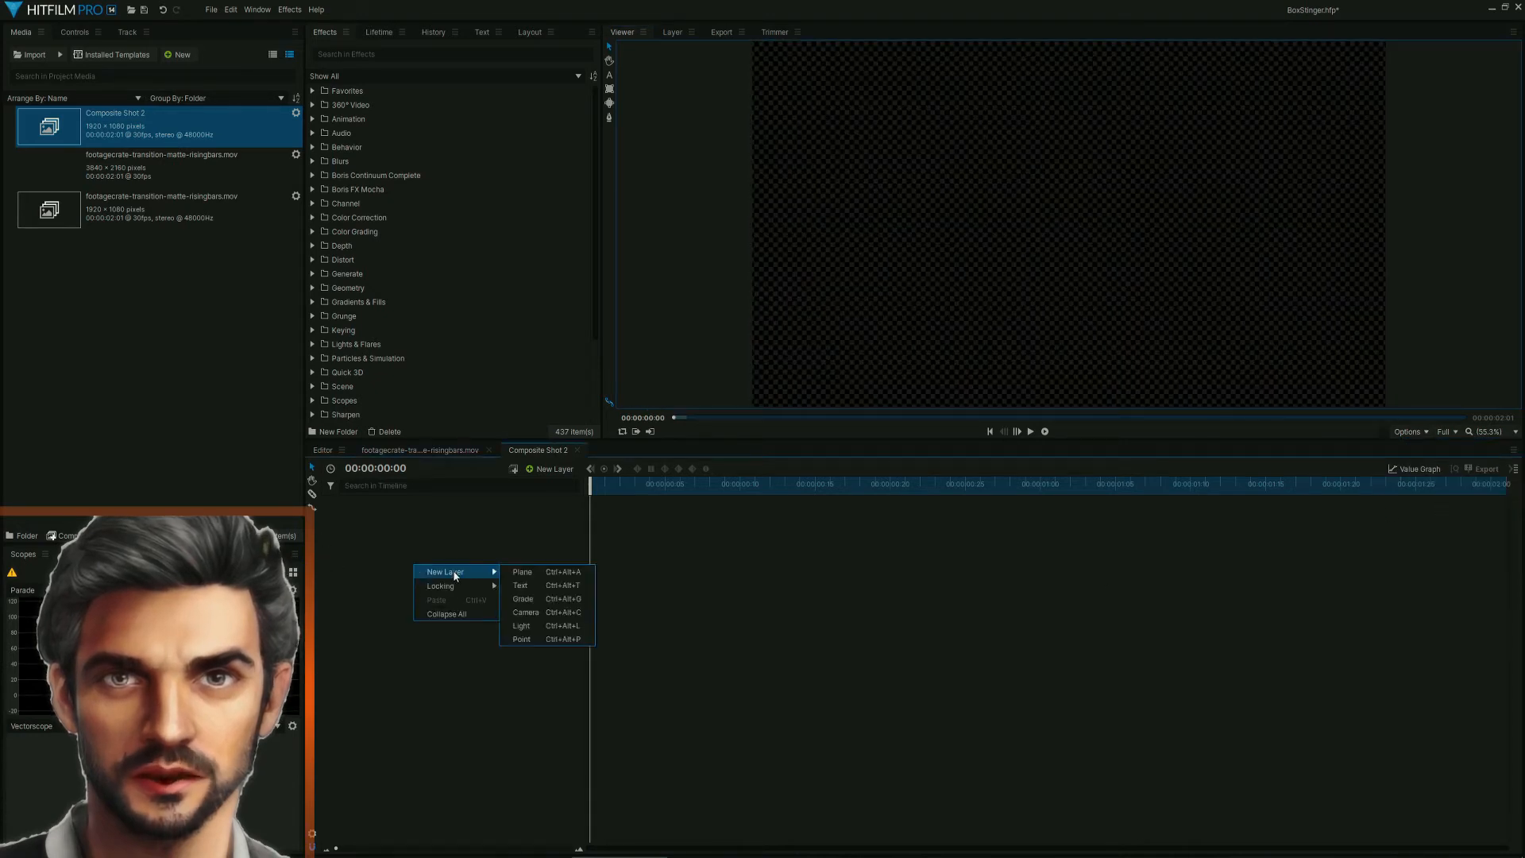
{"action": "left_click", "coordinate": [537, 573]}
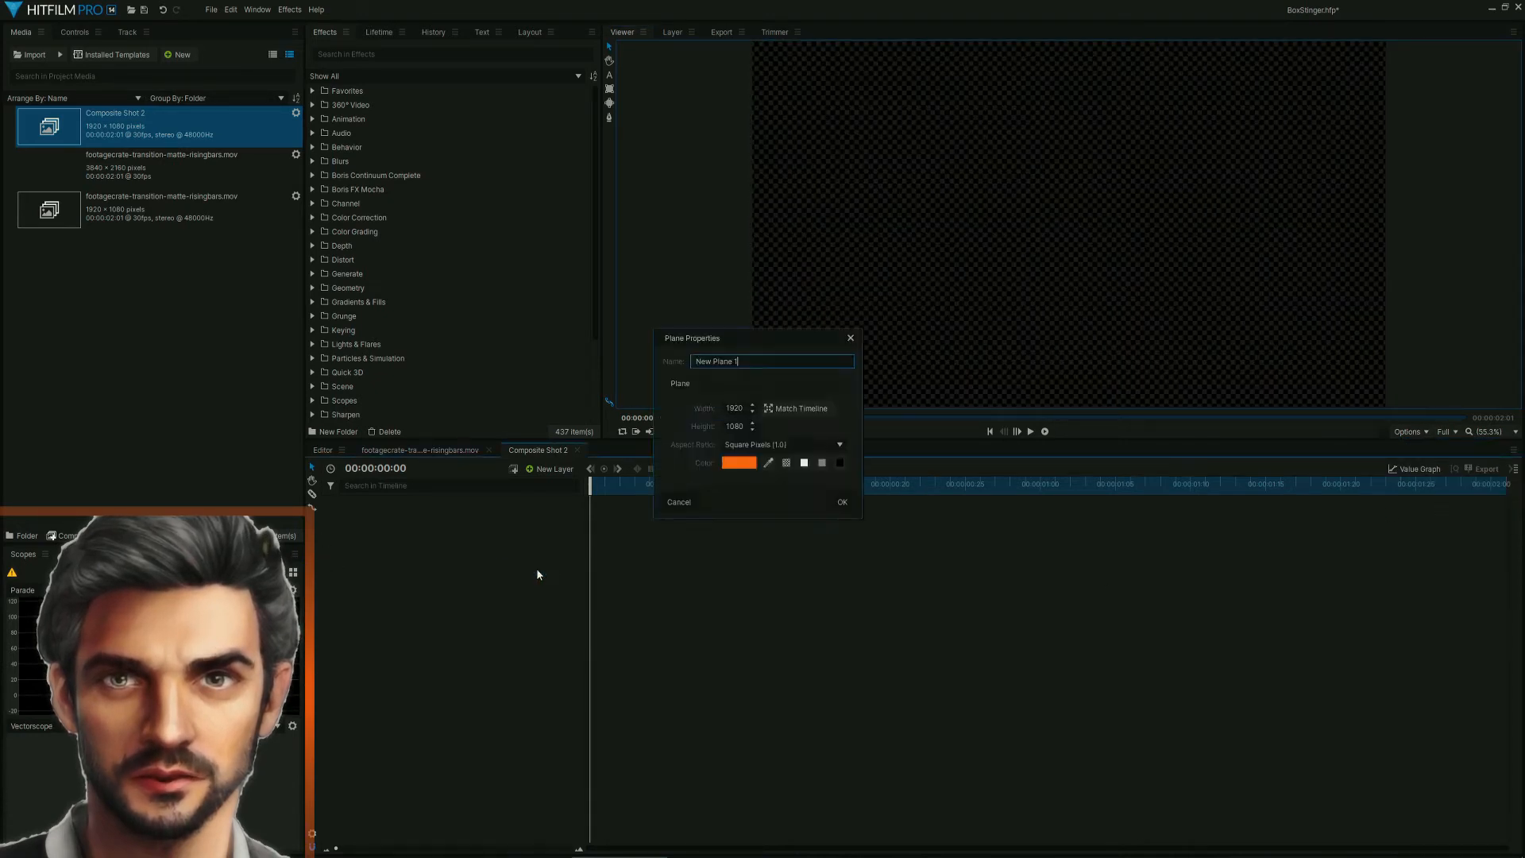
{"action": "left_click", "coordinate": [840, 505]}
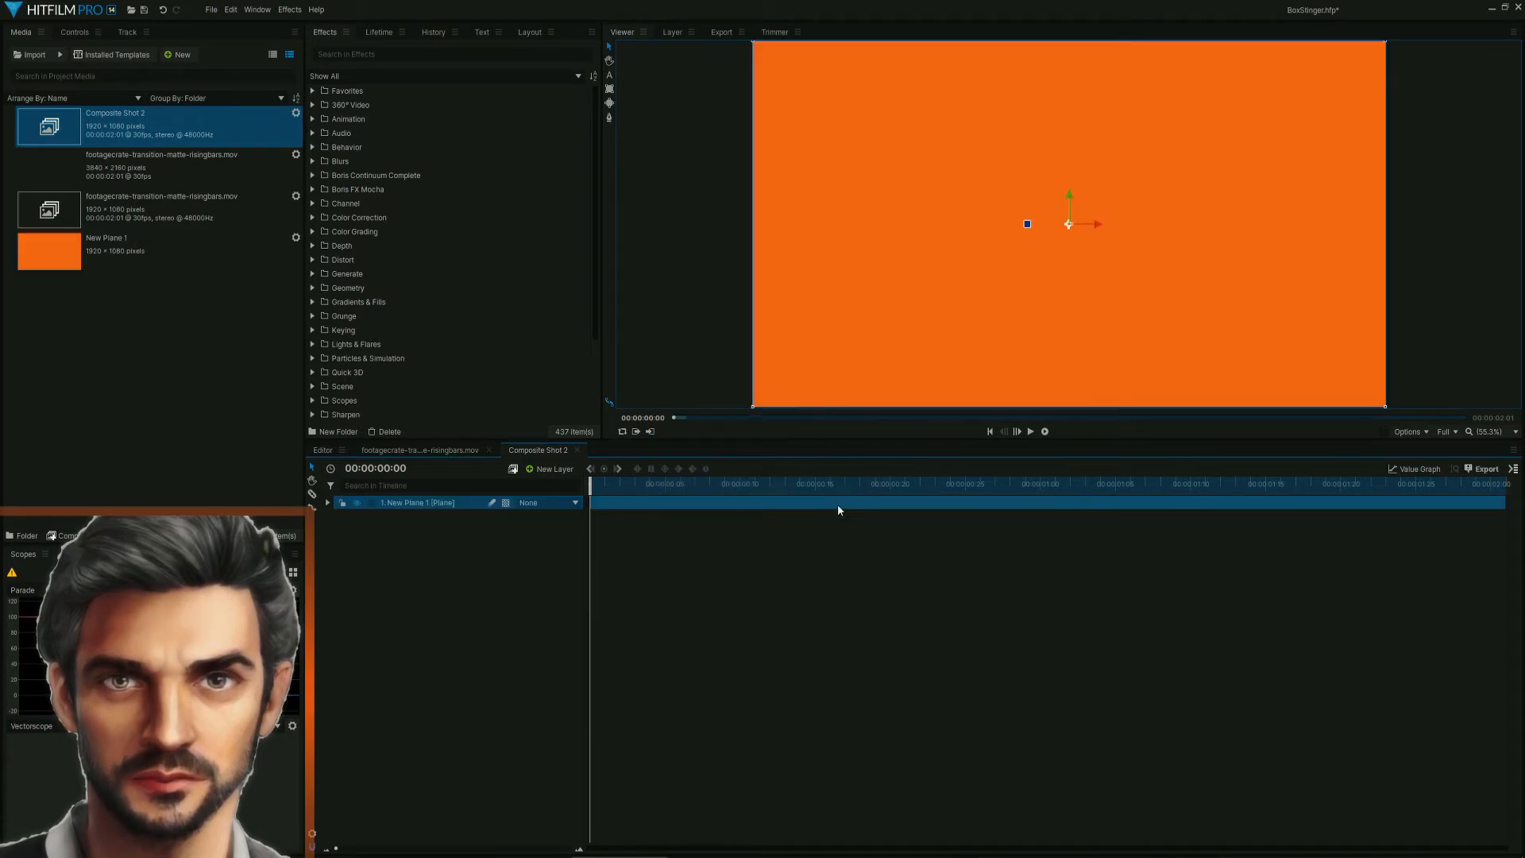
Step: Apply the Sphere and Drop Shadow effects to the orange plane layer
{"action": "left_click", "coordinate": [390, 54]}
{"action": "type", "text": "Sphere"}
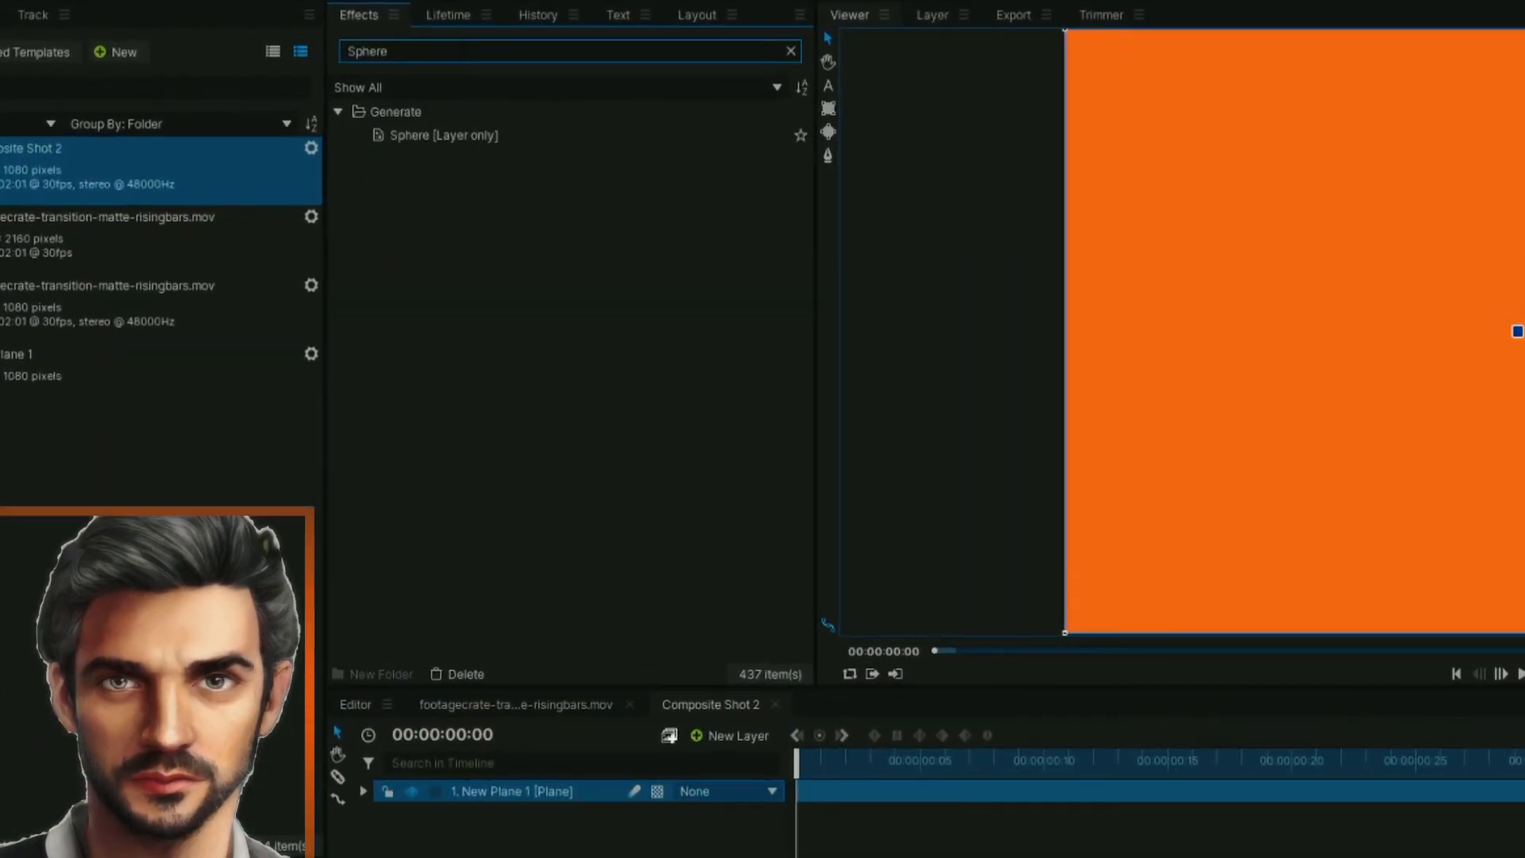
{"action": "left_click_drag", "start_coordinate": [413, 134], "coordinate": [466, 727]}
{"action": "left_click_drag", "start_coordinate": [546, 793], "coordinate": [545, 793]}
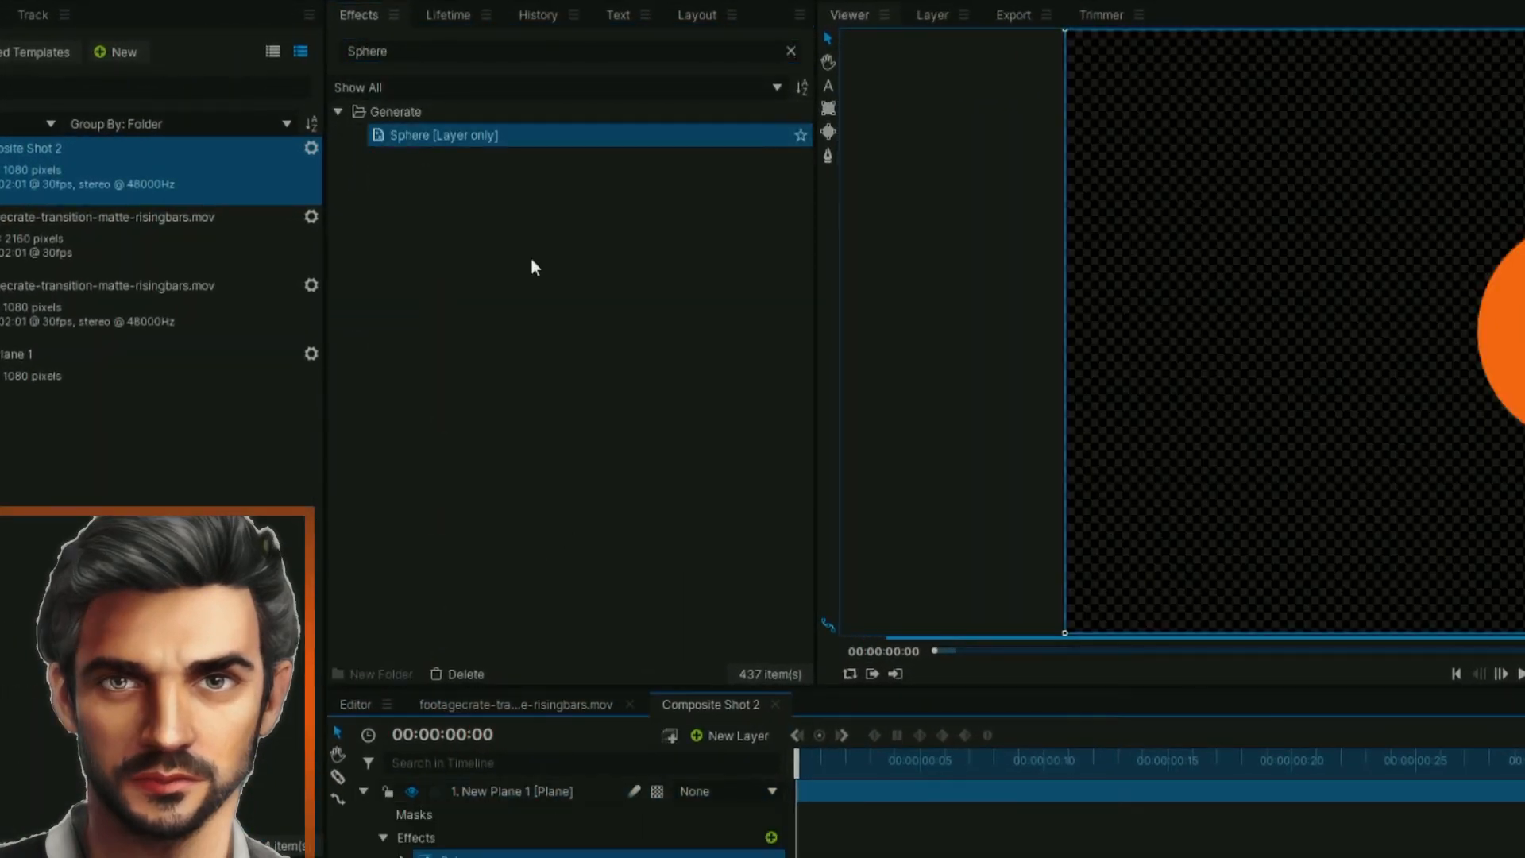
{"action": "type", "text": "Drop"}
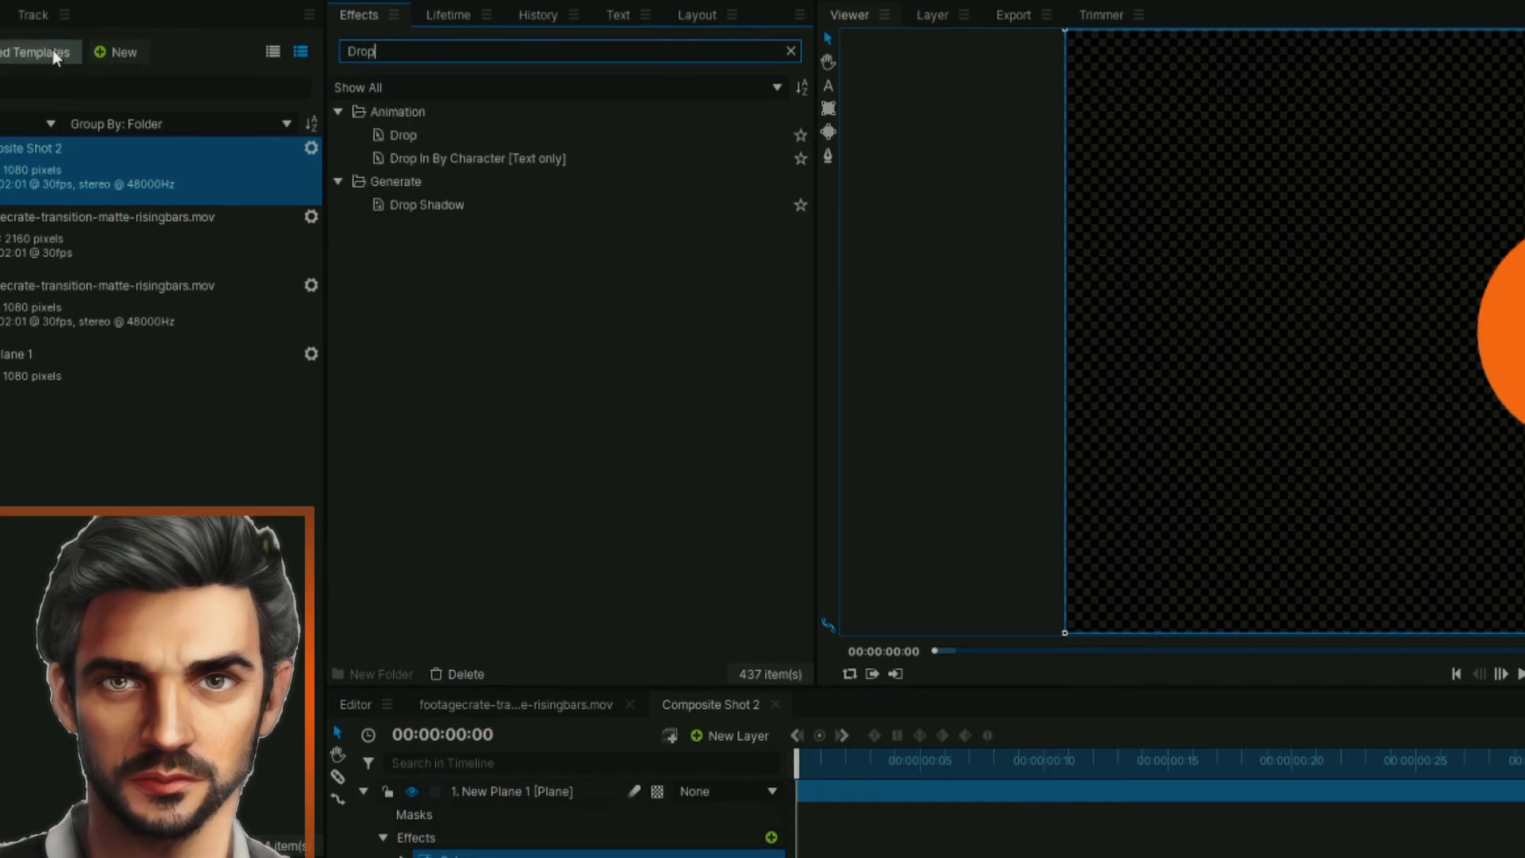
{"action": "left_click_drag", "start_coordinate": [404, 205], "coordinate": [557, 795]}
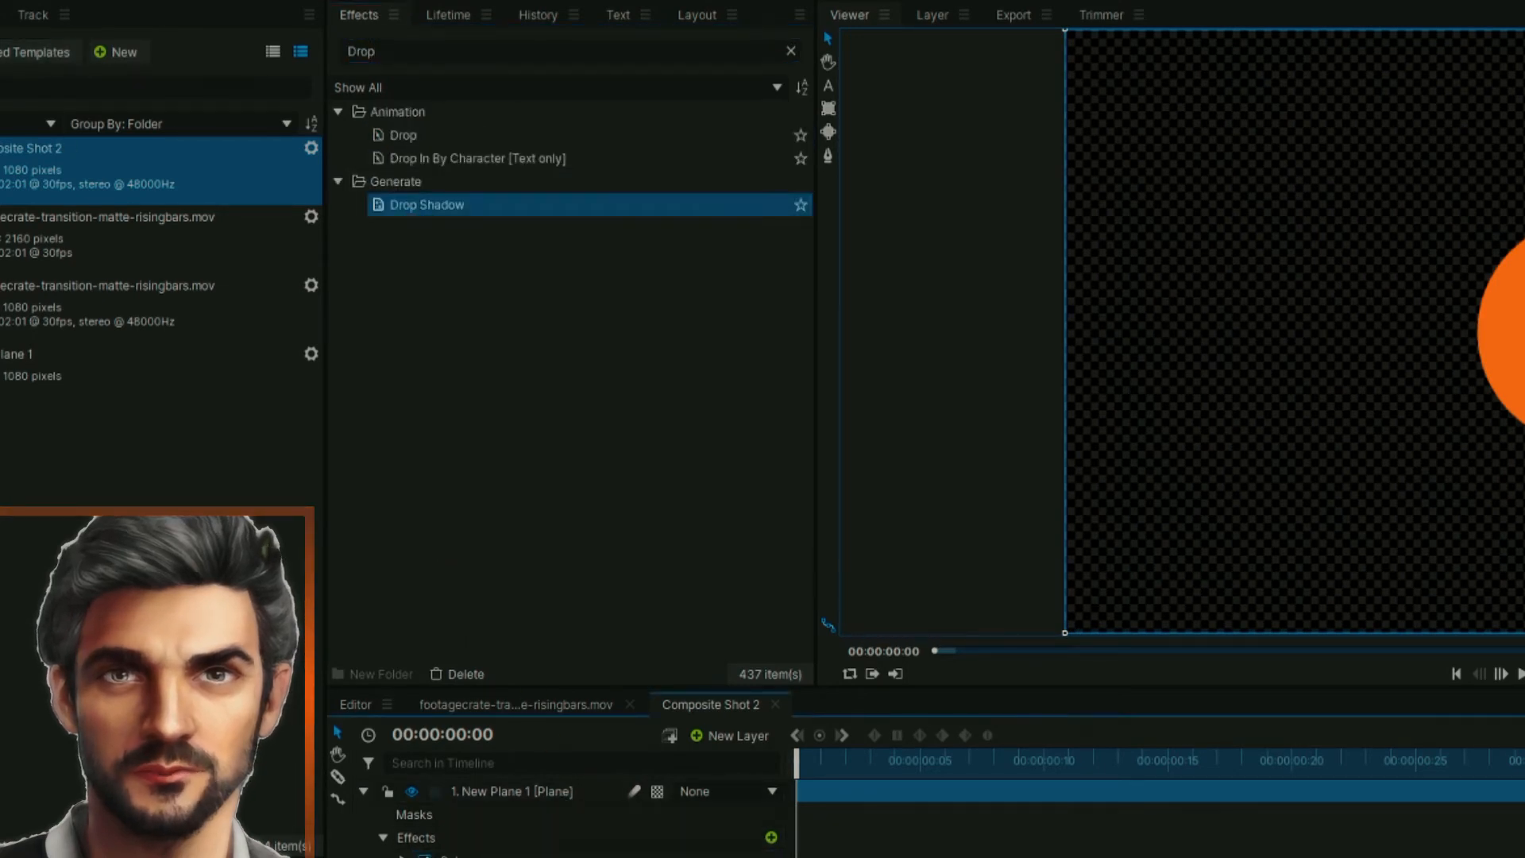
Step: Give the Drop Shadow effect the Deep Lower Right preset, set its distance to 90 px, and collapse the layer
{"action": "left_click", "coordinate": [406, 709]}
{"action": "left_click", "coordinate": [699, 735]}
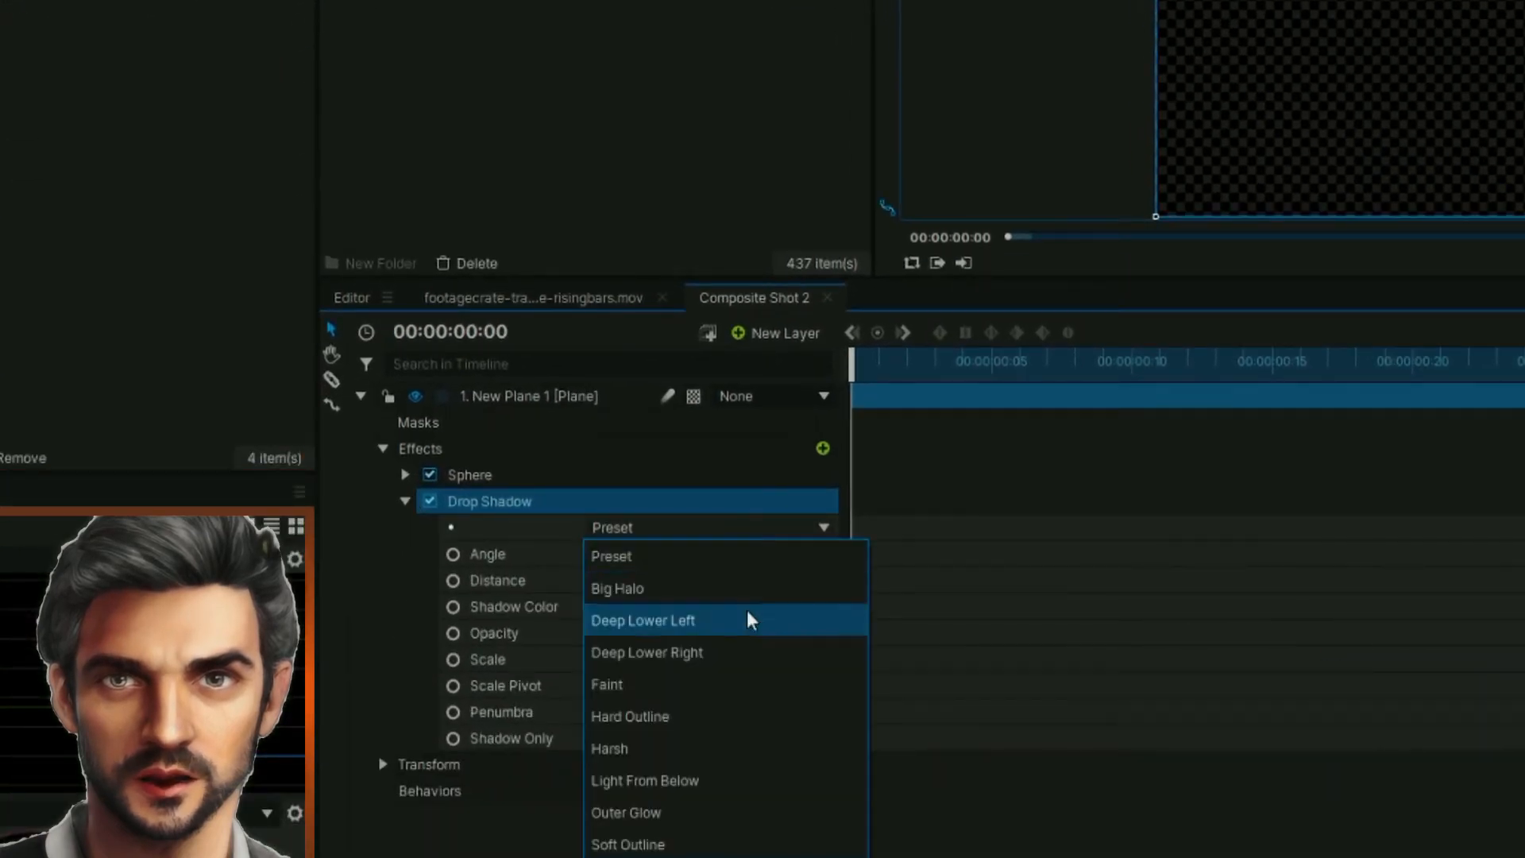
{"action": "left_click", "coordinate": [751, 658]}
{"action": "left_click", "coordinate": [798, 580]}
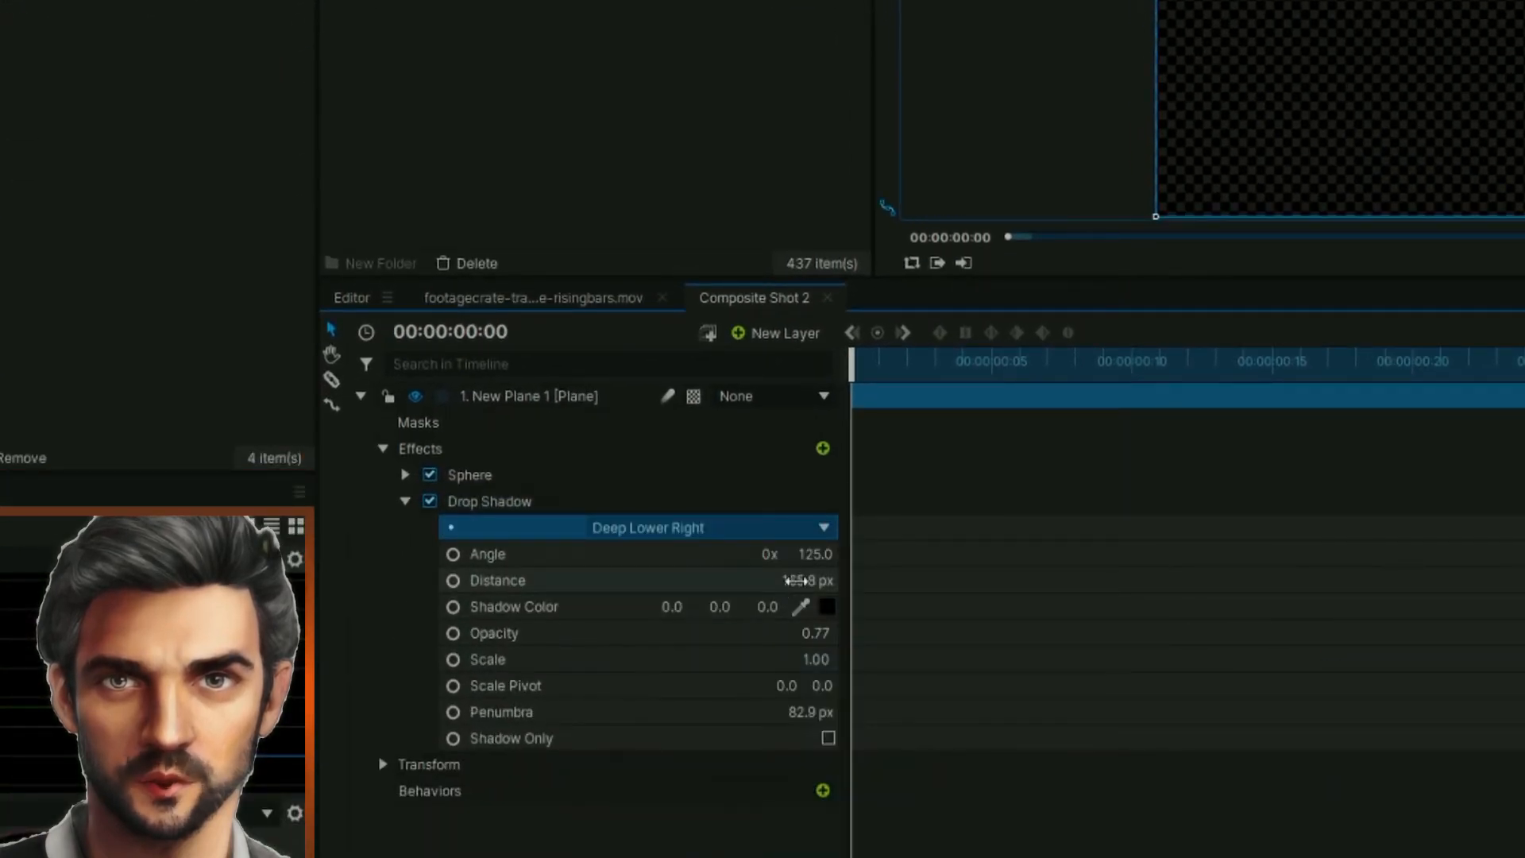
{"action": "type", "text": "90"}
{"action": "key", "text": "Return"}
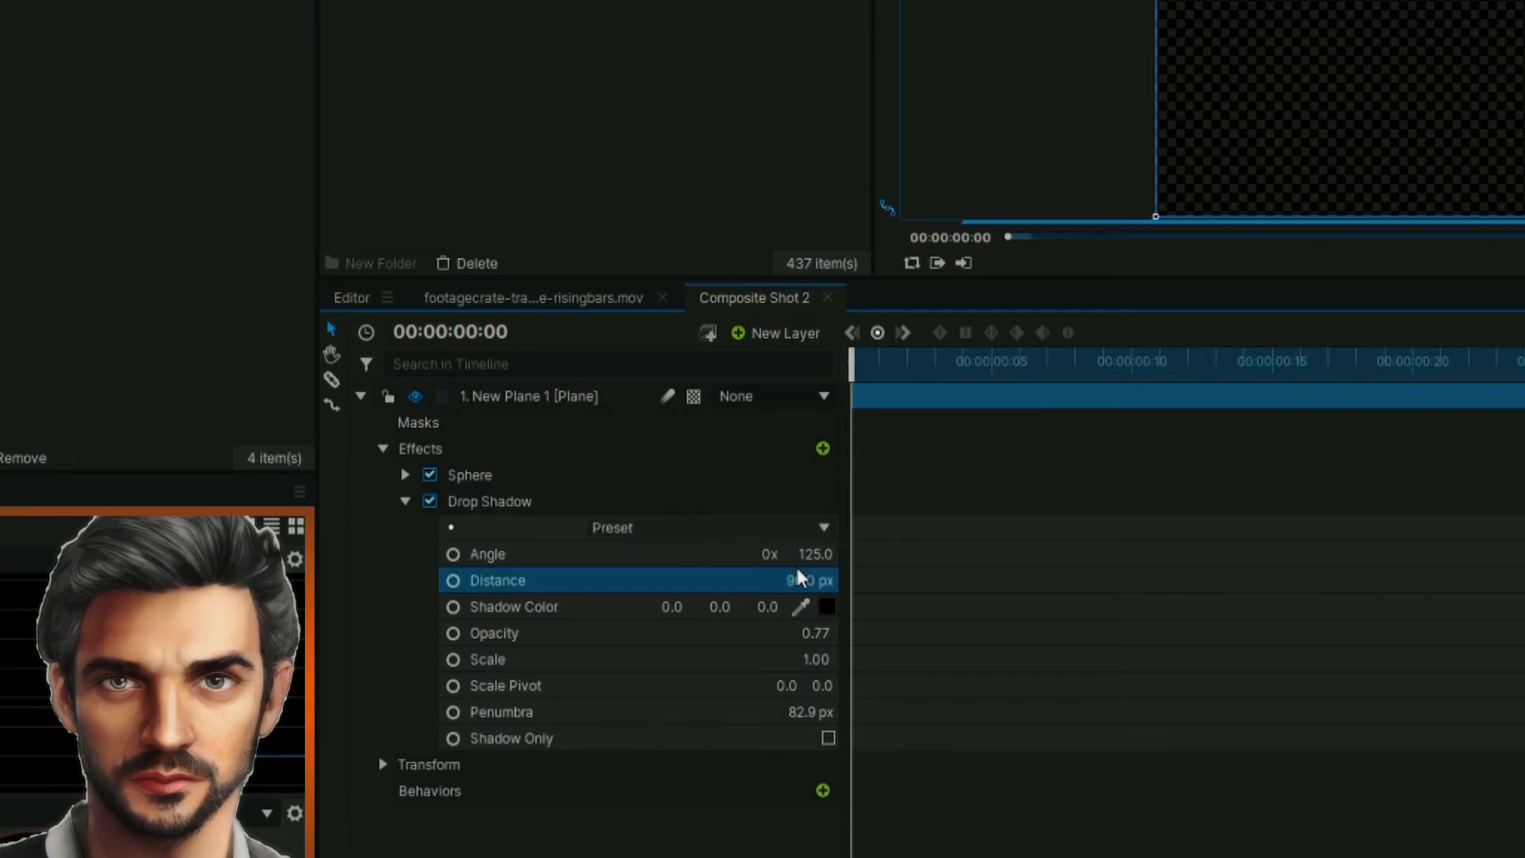
{"action": "left_click", "coordinate": [406, 502]}
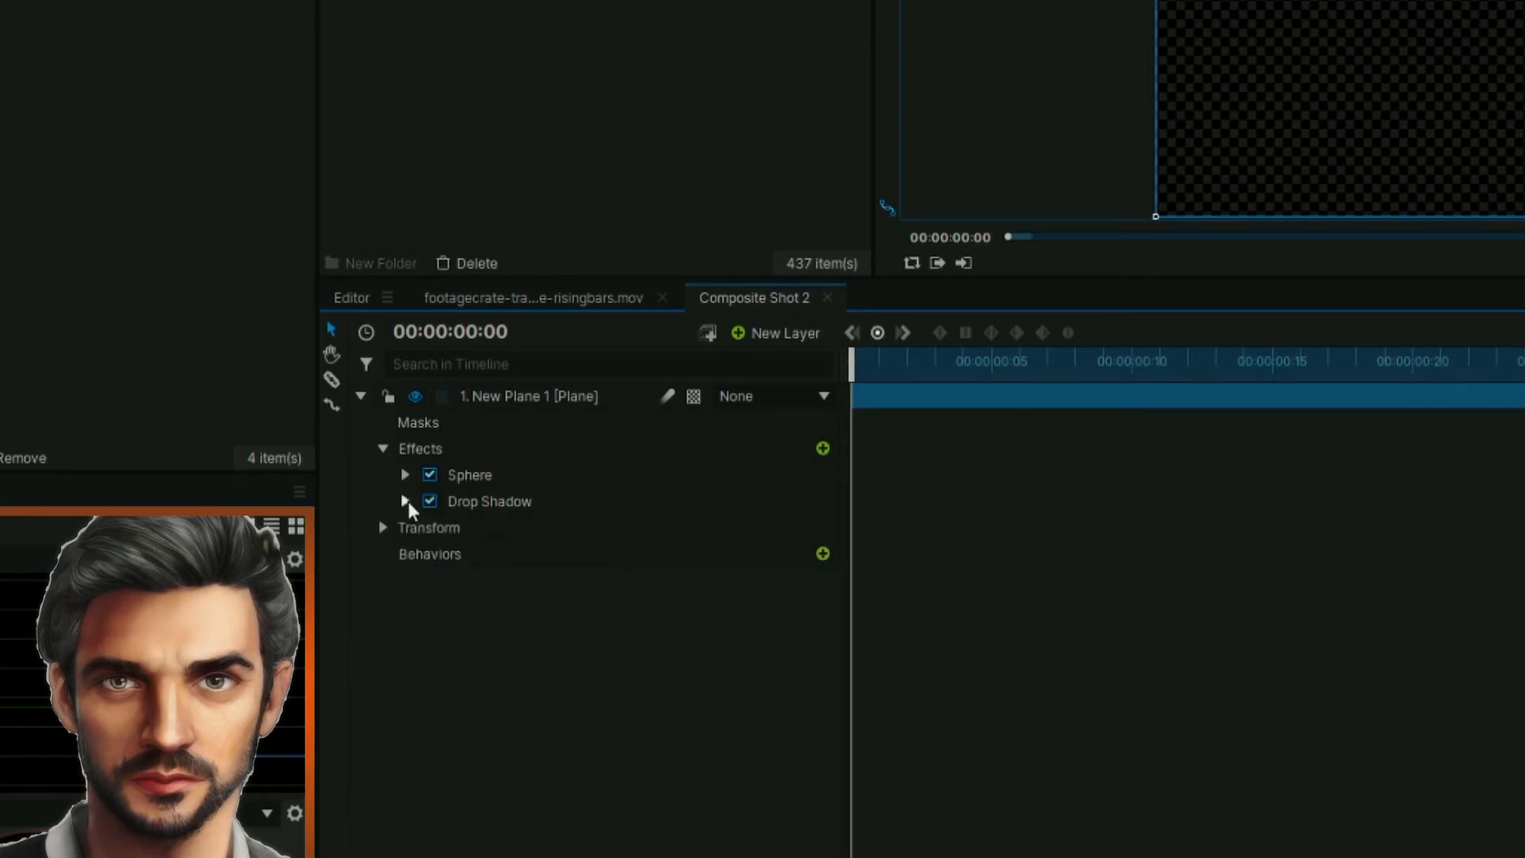
{"action": "left_click", "coordinate": [362, 397]}
Step: Add an opacity keyframe at 100% to the plane layer at 00:00:01:00
{"action": "left_click", "coordinate": [488, 395]}
{"action": "left_click", "coordinate": [1521, 363]}
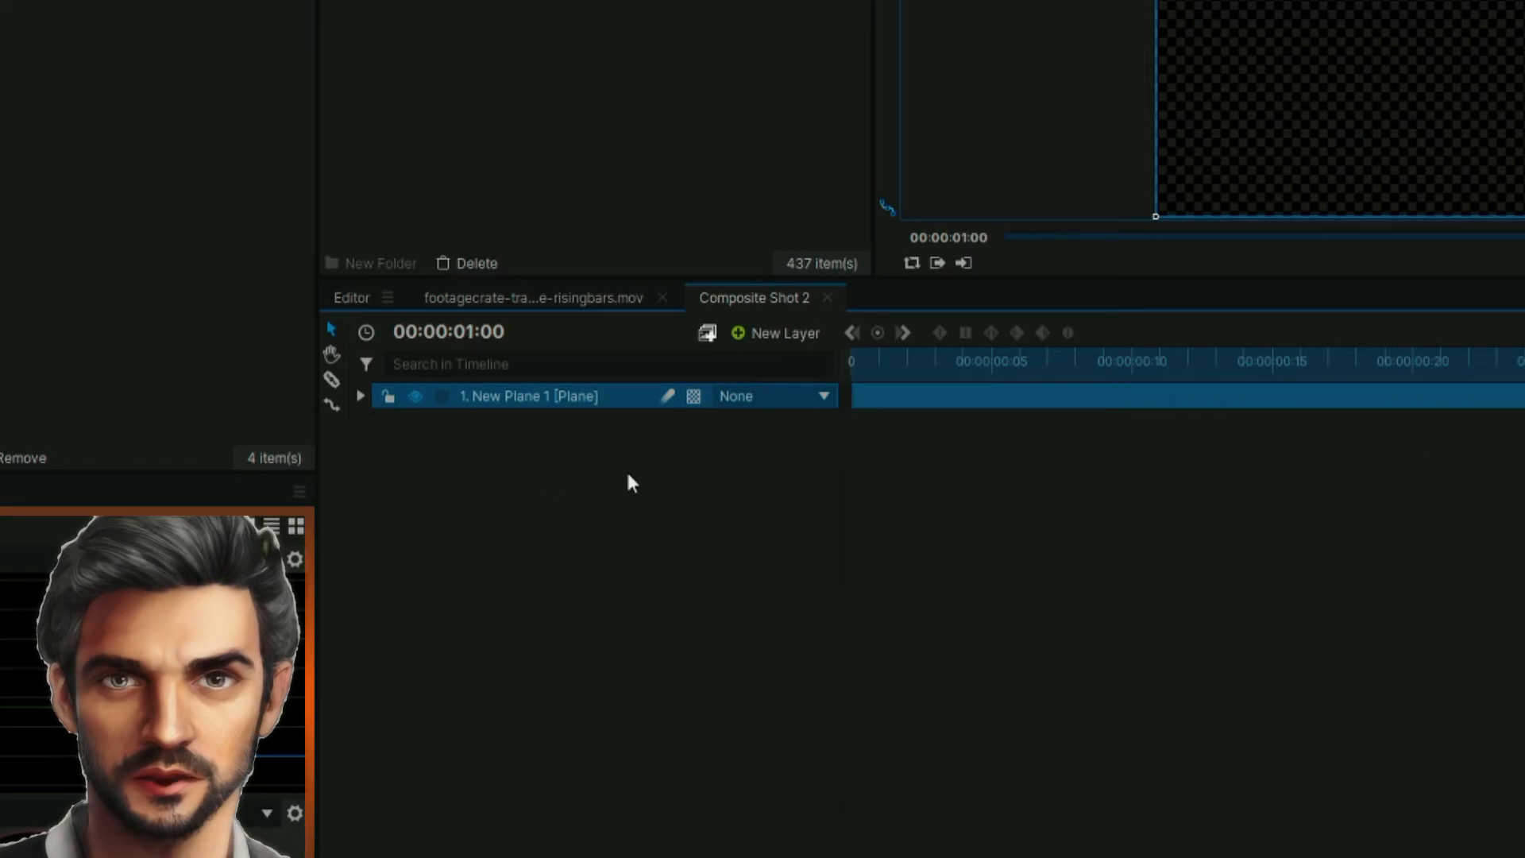
{"action": "left_click", "coordinate": [360, 395]}
{"action": "left_click", "coordinate": [383, 527]}
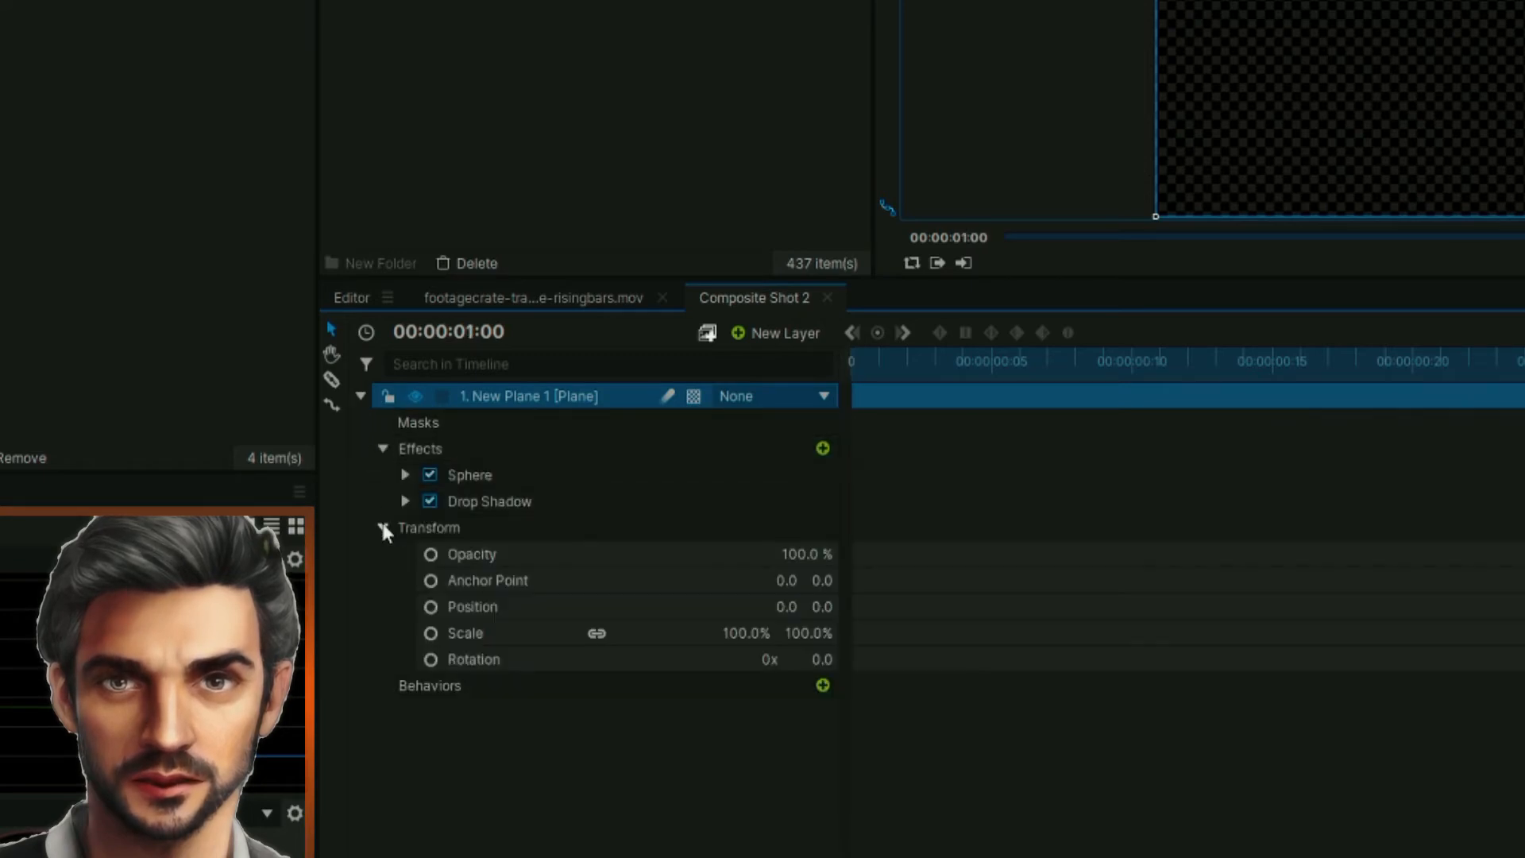
{"action": "left_click", "coordinate": [431, 553]}
Step: Keyframe the plane's opacity to 0% at the first and last frames, and play the composite shot from the start
{"action": "key", "text": "Home"}
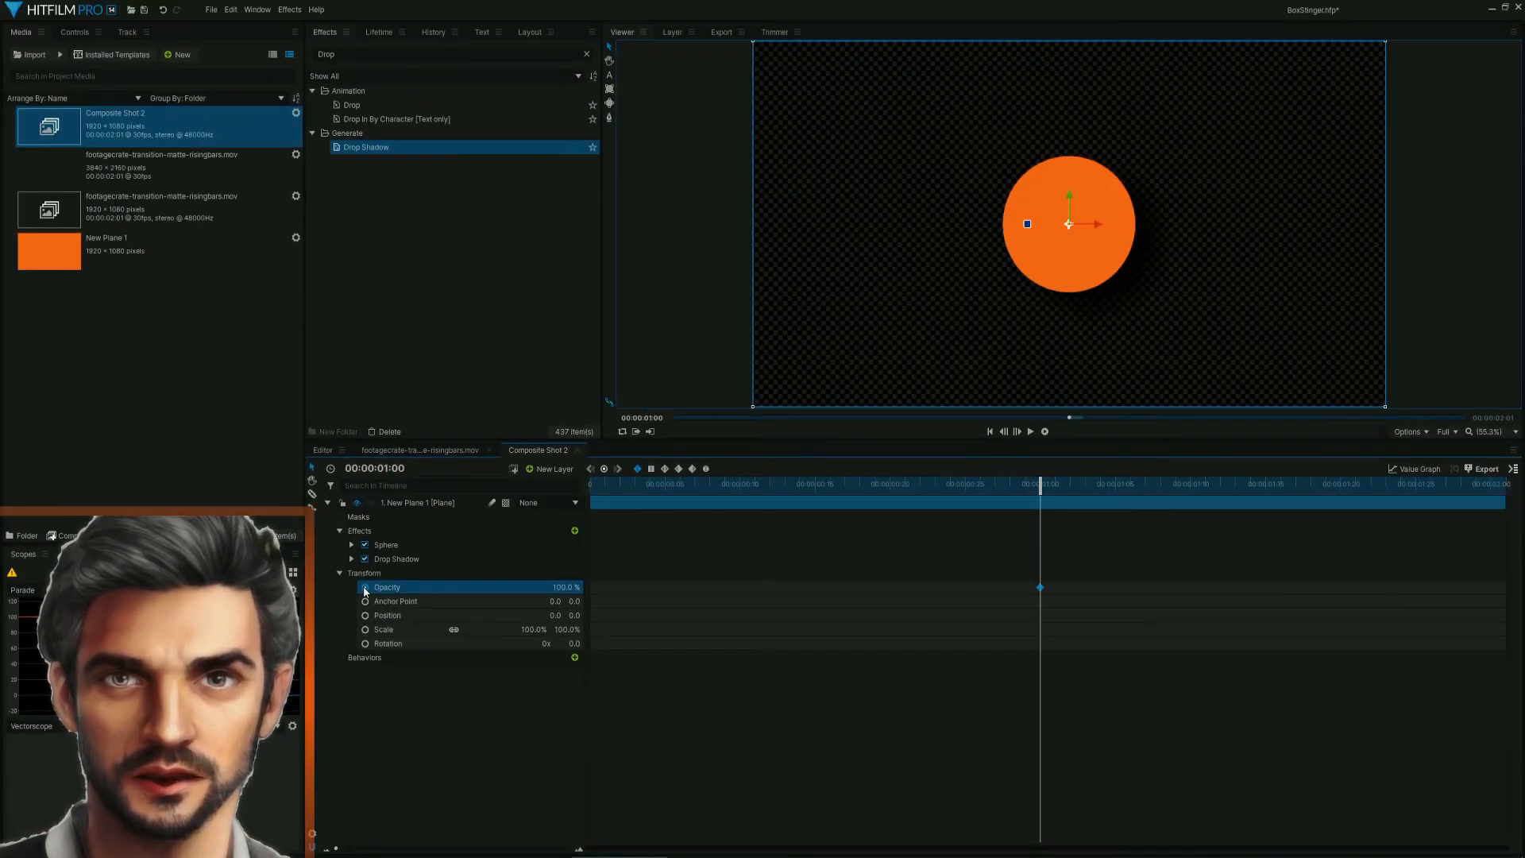
{"action": "left_click", "coordinate": [565, 588]}
{"action": "type", "text": "0"}
{"action": "key", "text": "Return"}
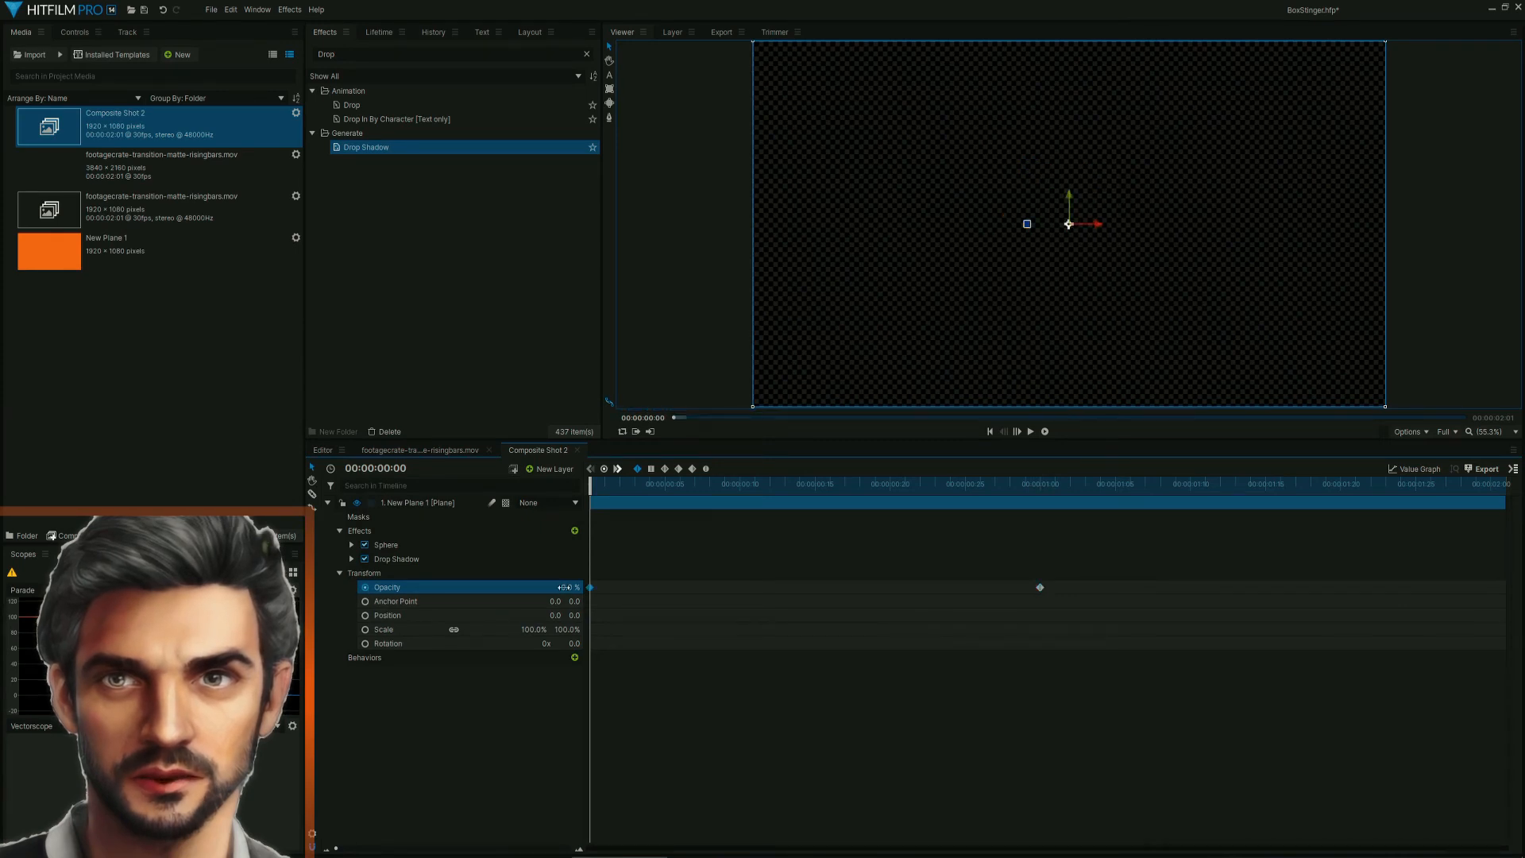
{"action": "key", "text": "End"}
{"action": "left_click", "coordinate": [568, 588]}
{"action": "type", "text": "0"}
{"action": "key", "text": "Return"}
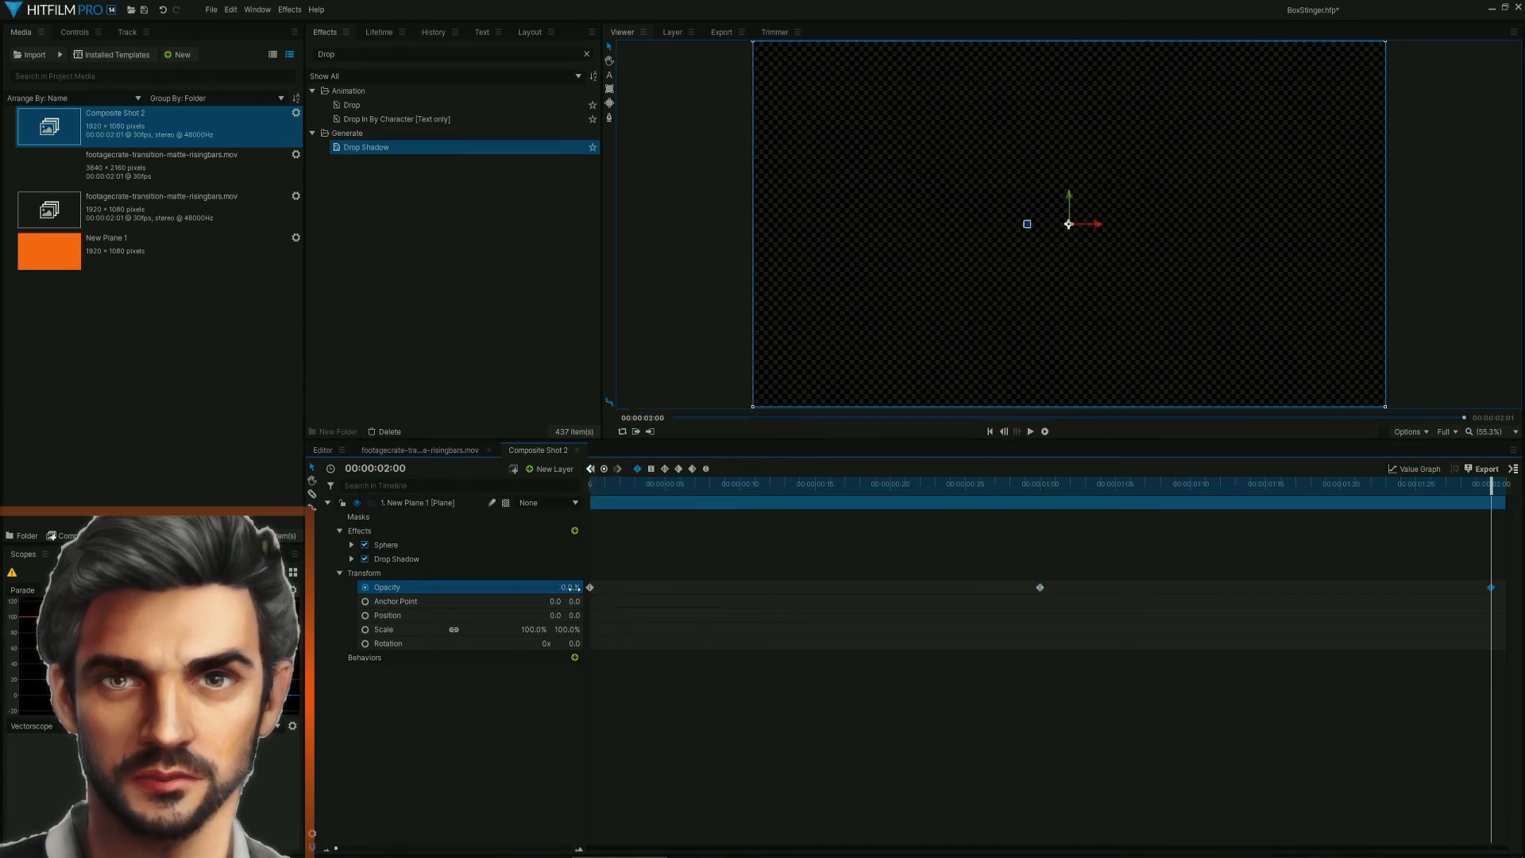
{"action": "key", "text": "Home"}
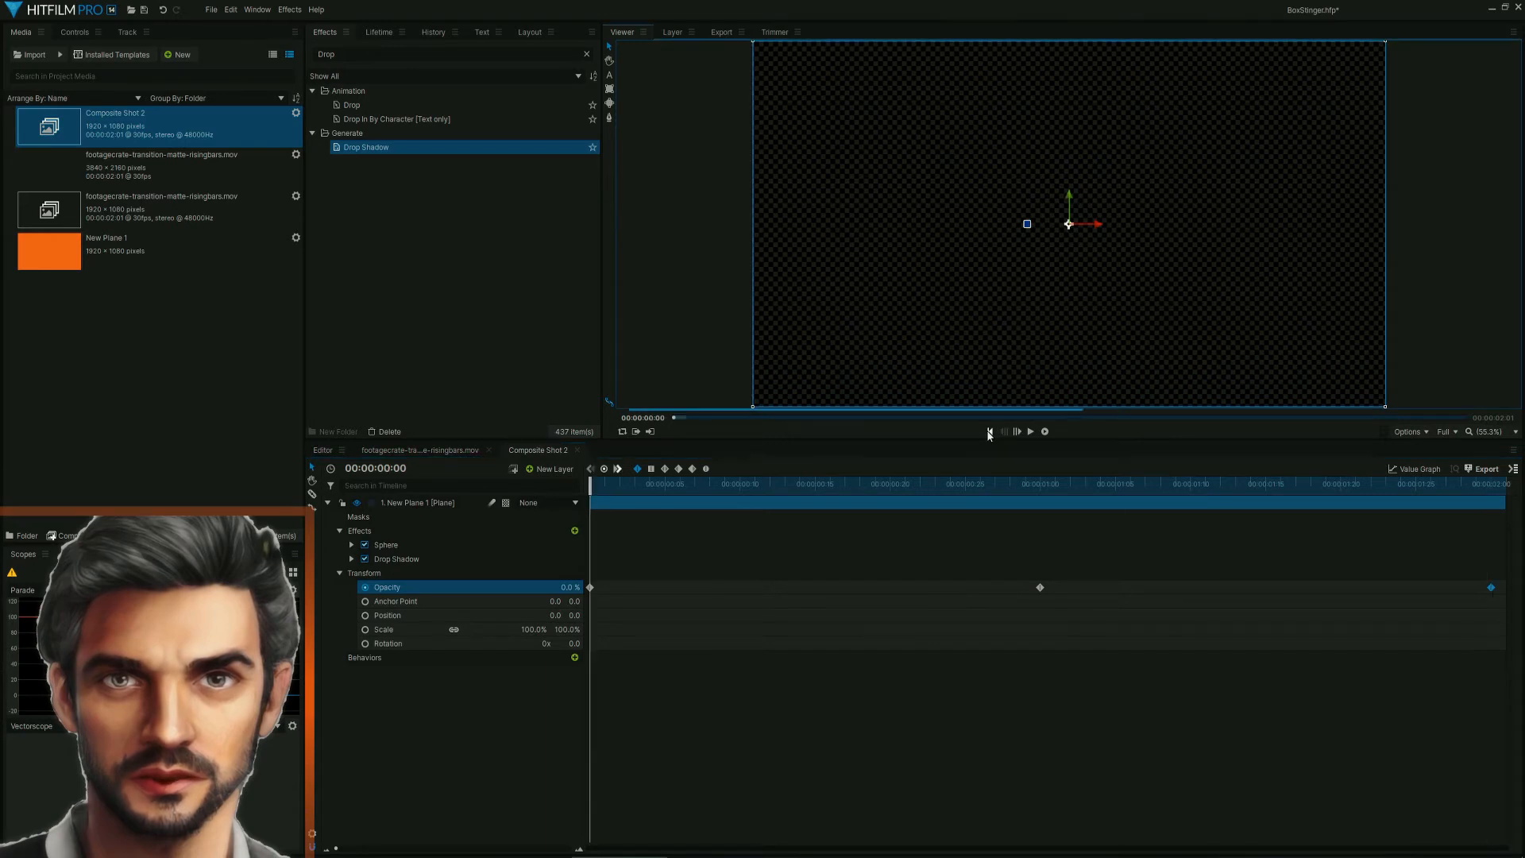
{"action": "left_click", "coordinate": [1029, 433]}
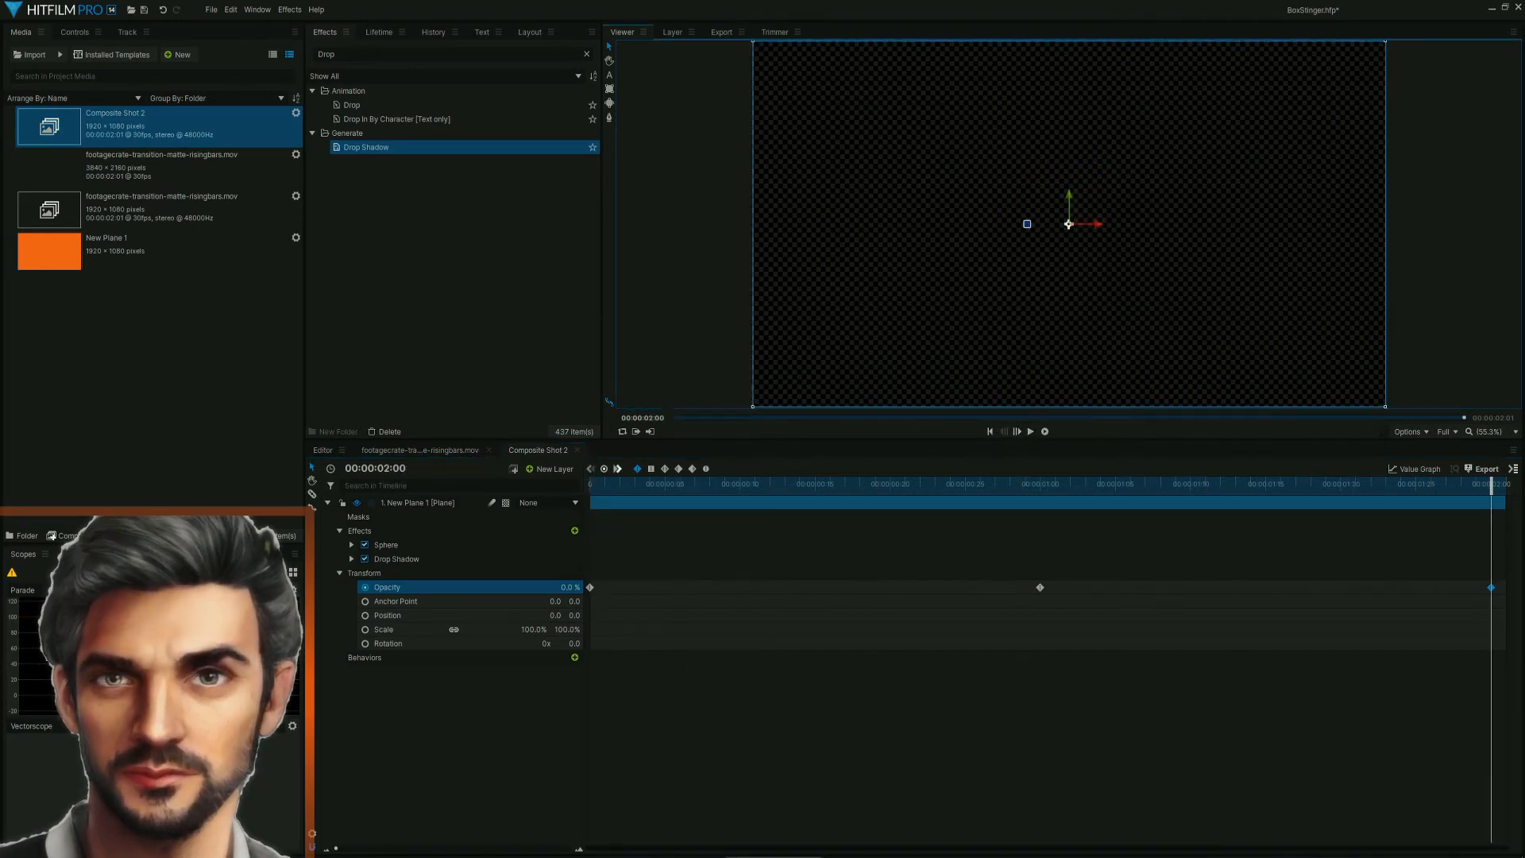
Step: Collapse the plane layer and duplicate it four times
{"action": "left_click", "coordinate": [327, 503]}
{"action": "left_click", "coordinate": [416, 502]}
{"action": "key", "text": "ctrl+d"}
{"action": "key", "text": "ctrl+d"}
{"action": "key", "text": "ctrl+d"}
{"action": "key", "text": "ctrl+d"}
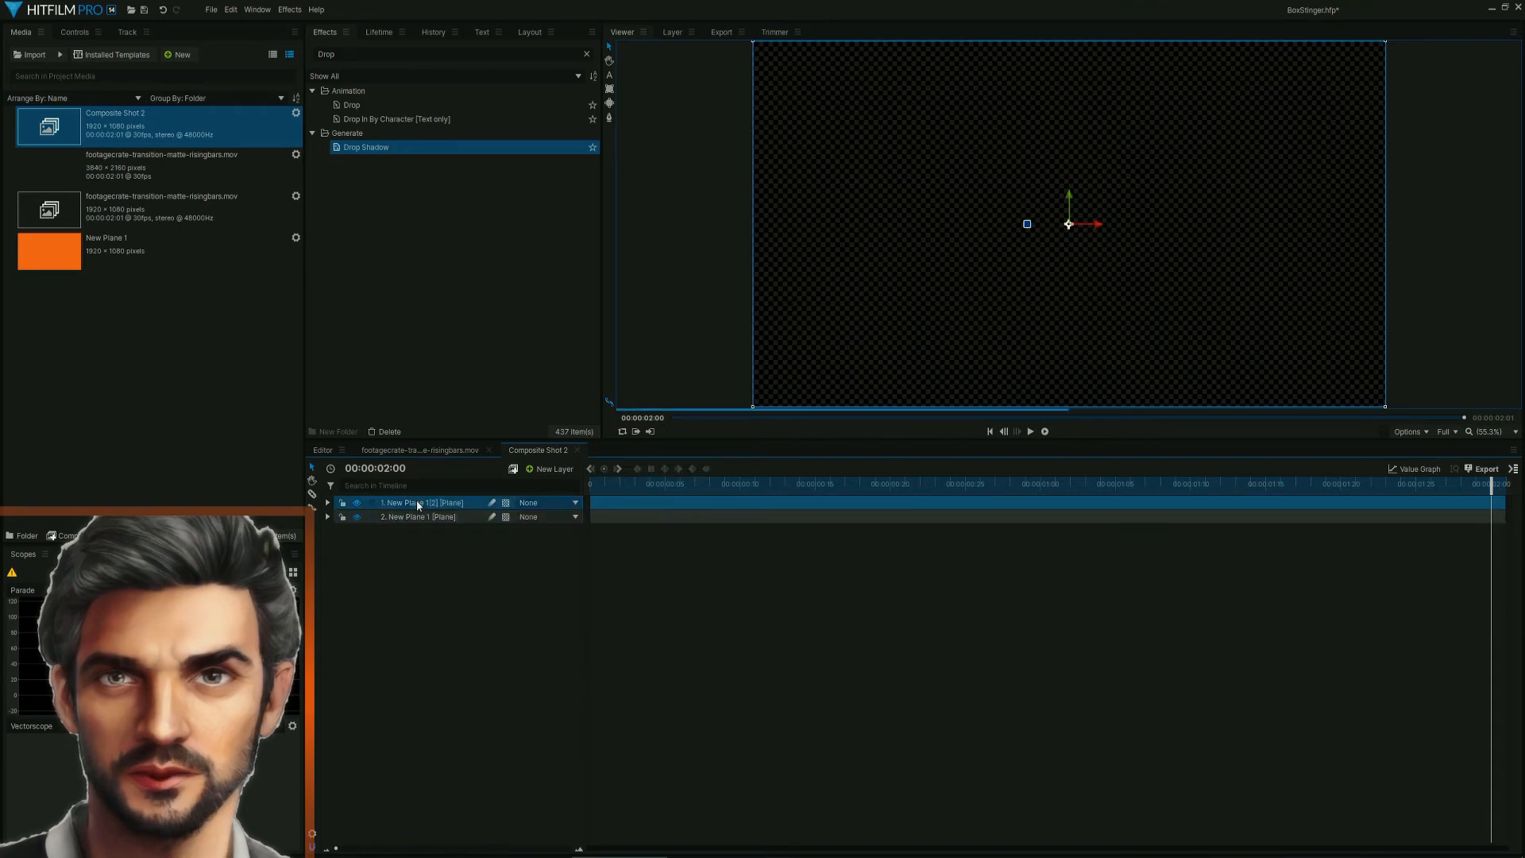
Step: Filter the timeline properties by Radius and keyframe the bottom plane layer's sphere radius at 1000 at 00:00:01:00
{"action": "left_click", "coordinate": [418, 486]}
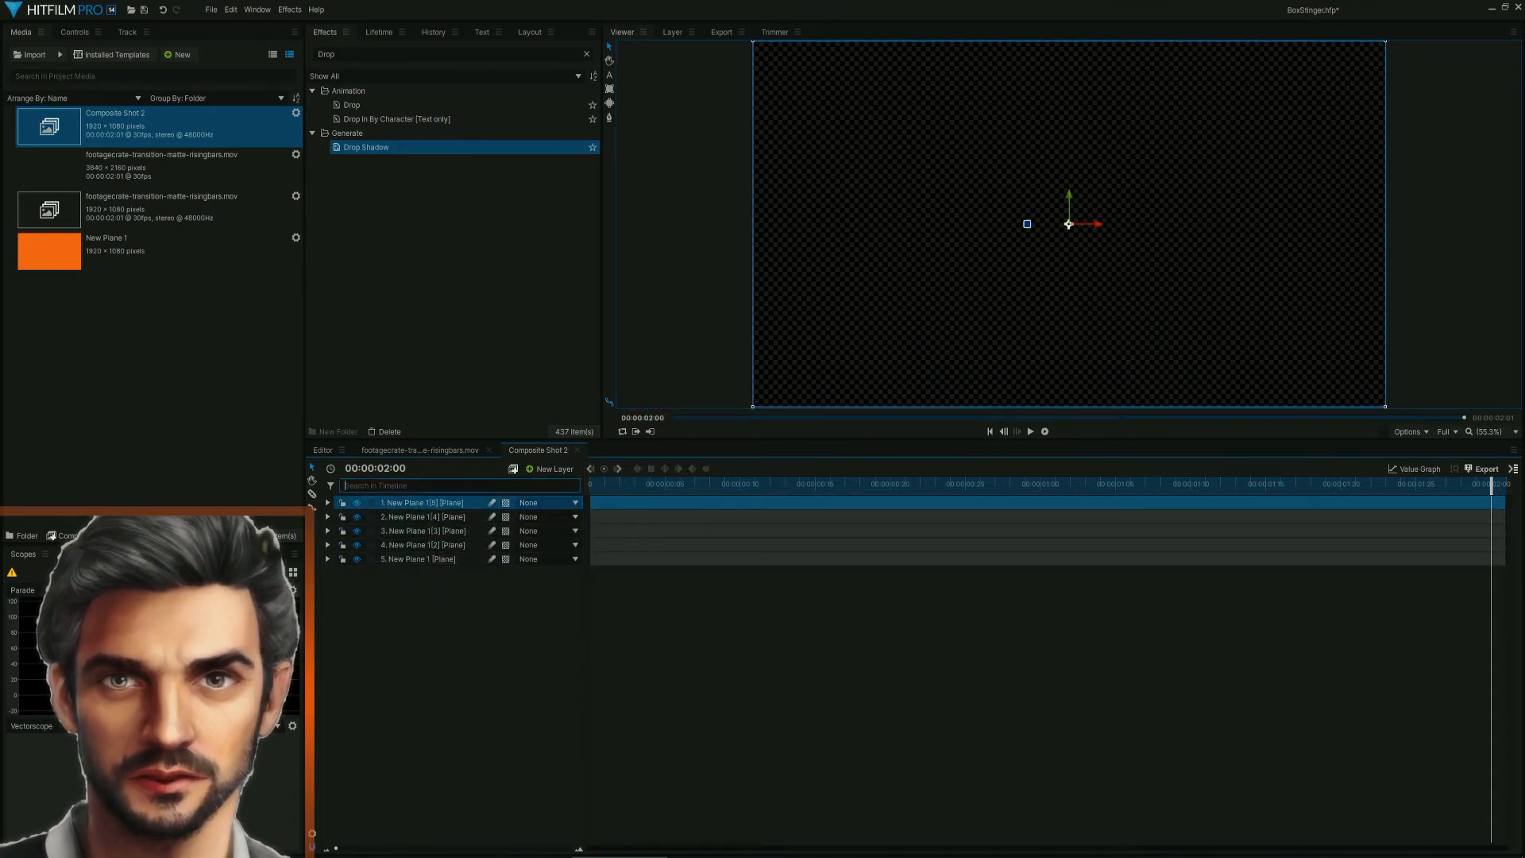
{"action": "type", "text": "Radius"}
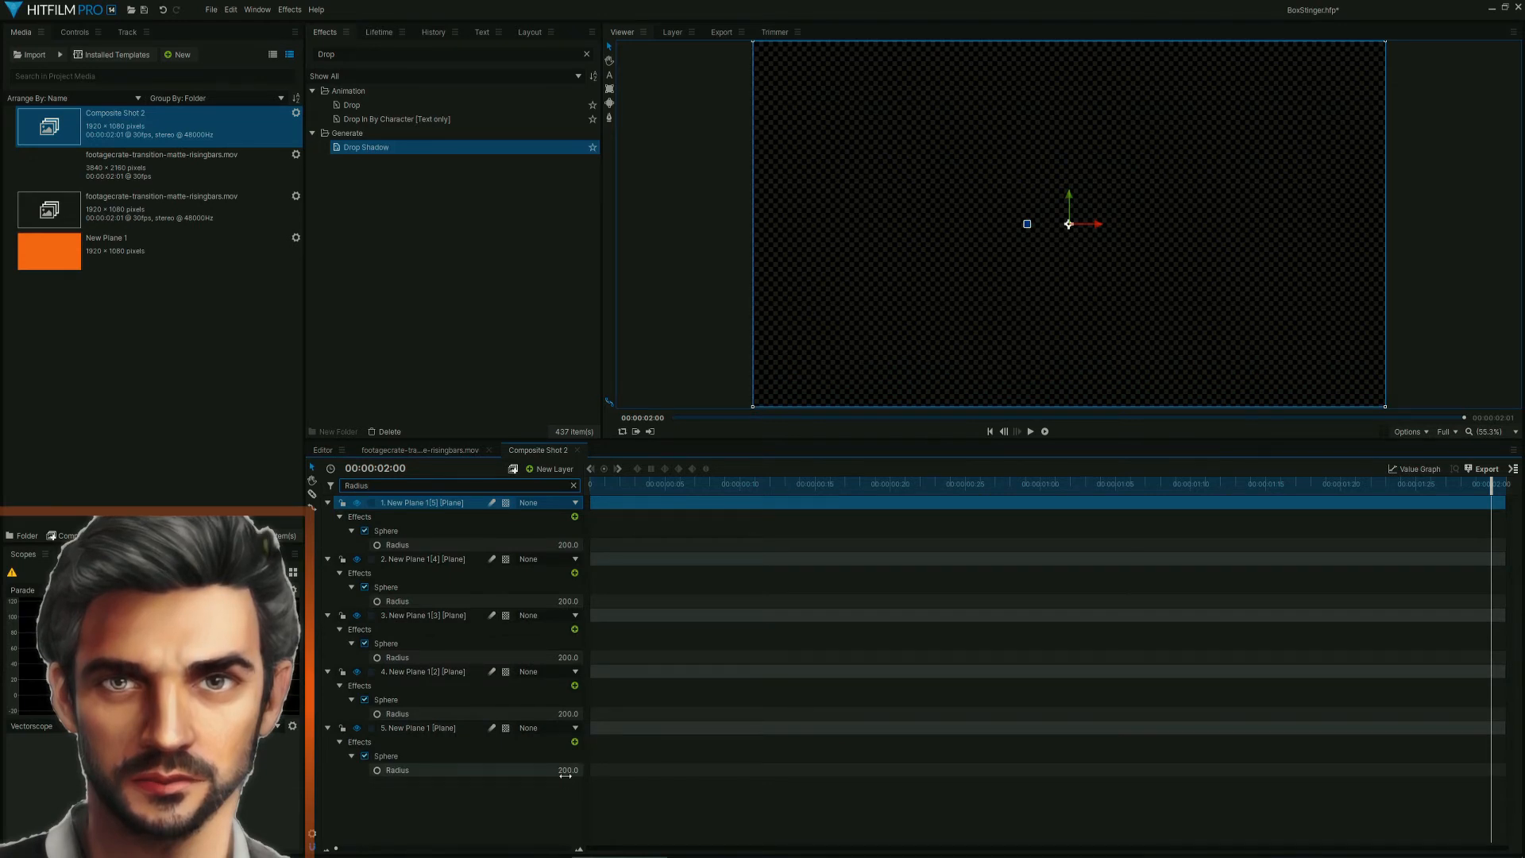
{"action": "left_click", "coordinate": [1041, 485]}
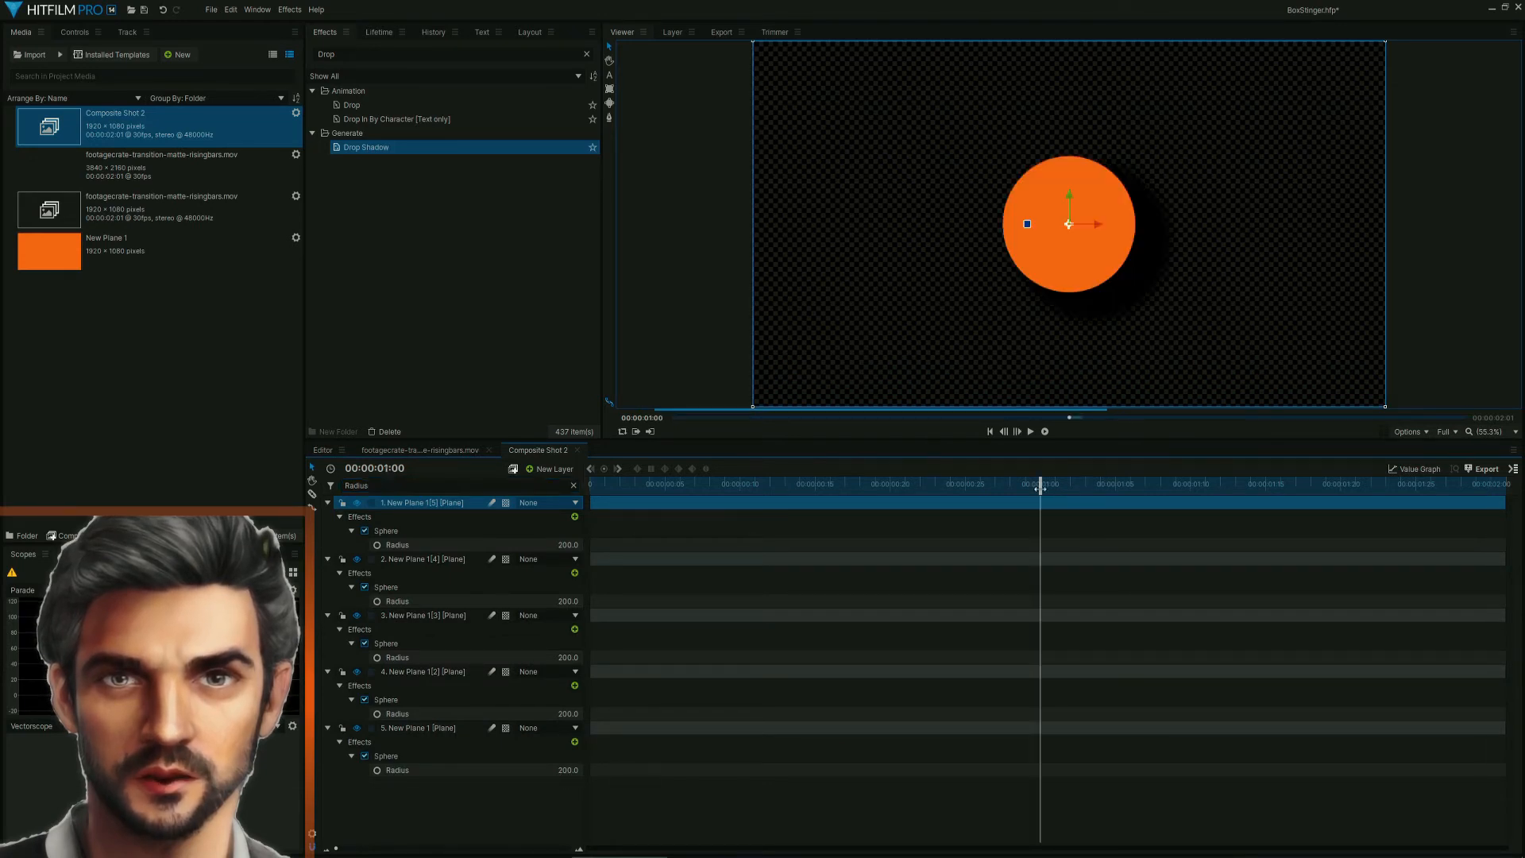
{"action": "left_click", "coordinate": [552, 769]}
{"action": "type", "text": "1"}
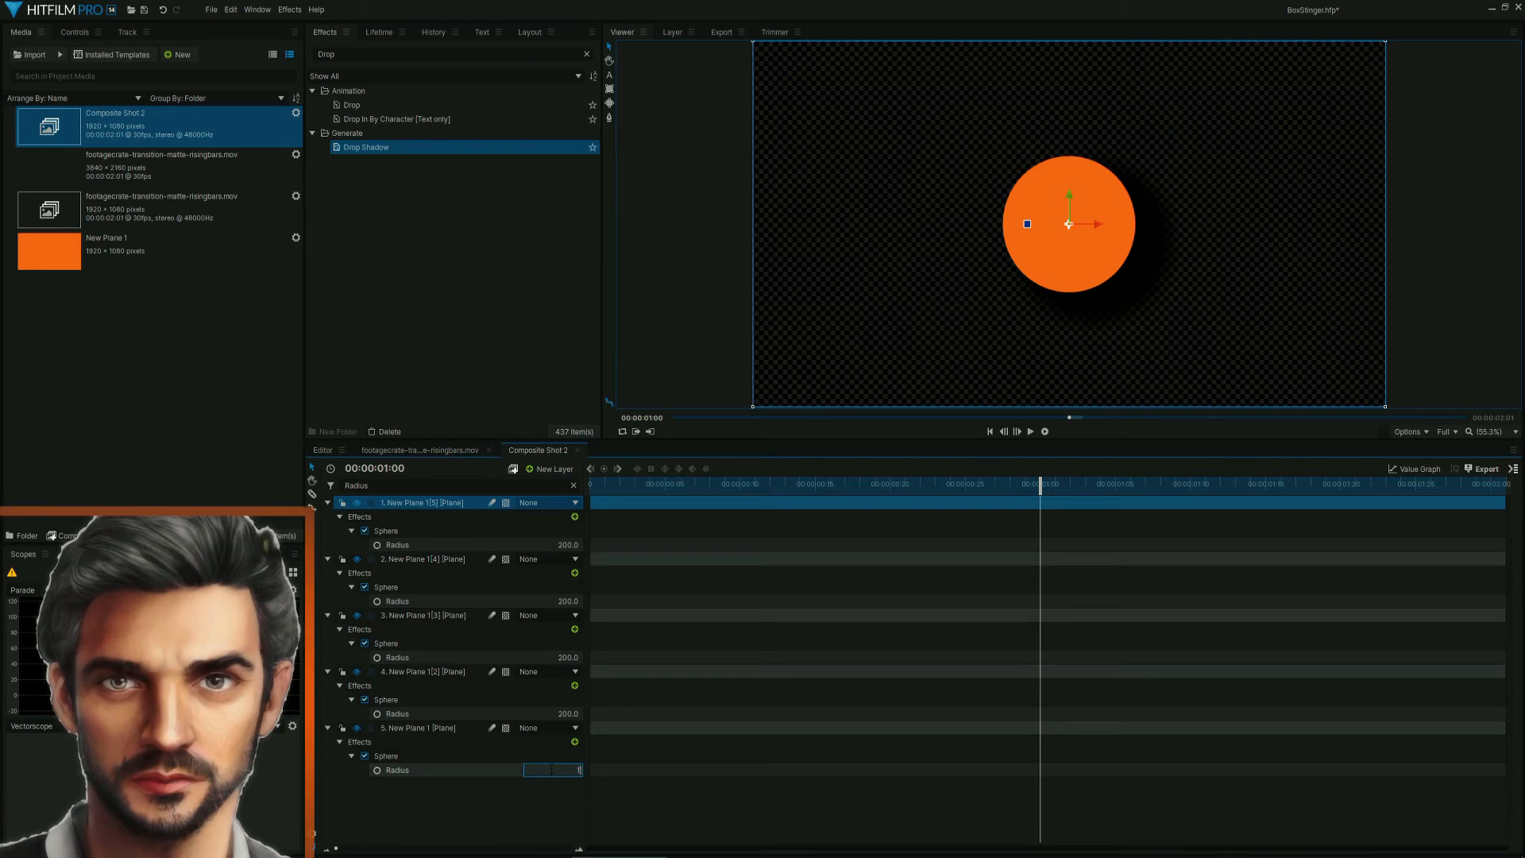
{"action": "type", "text": "000"}
{"action": "key", "text": "Return"}
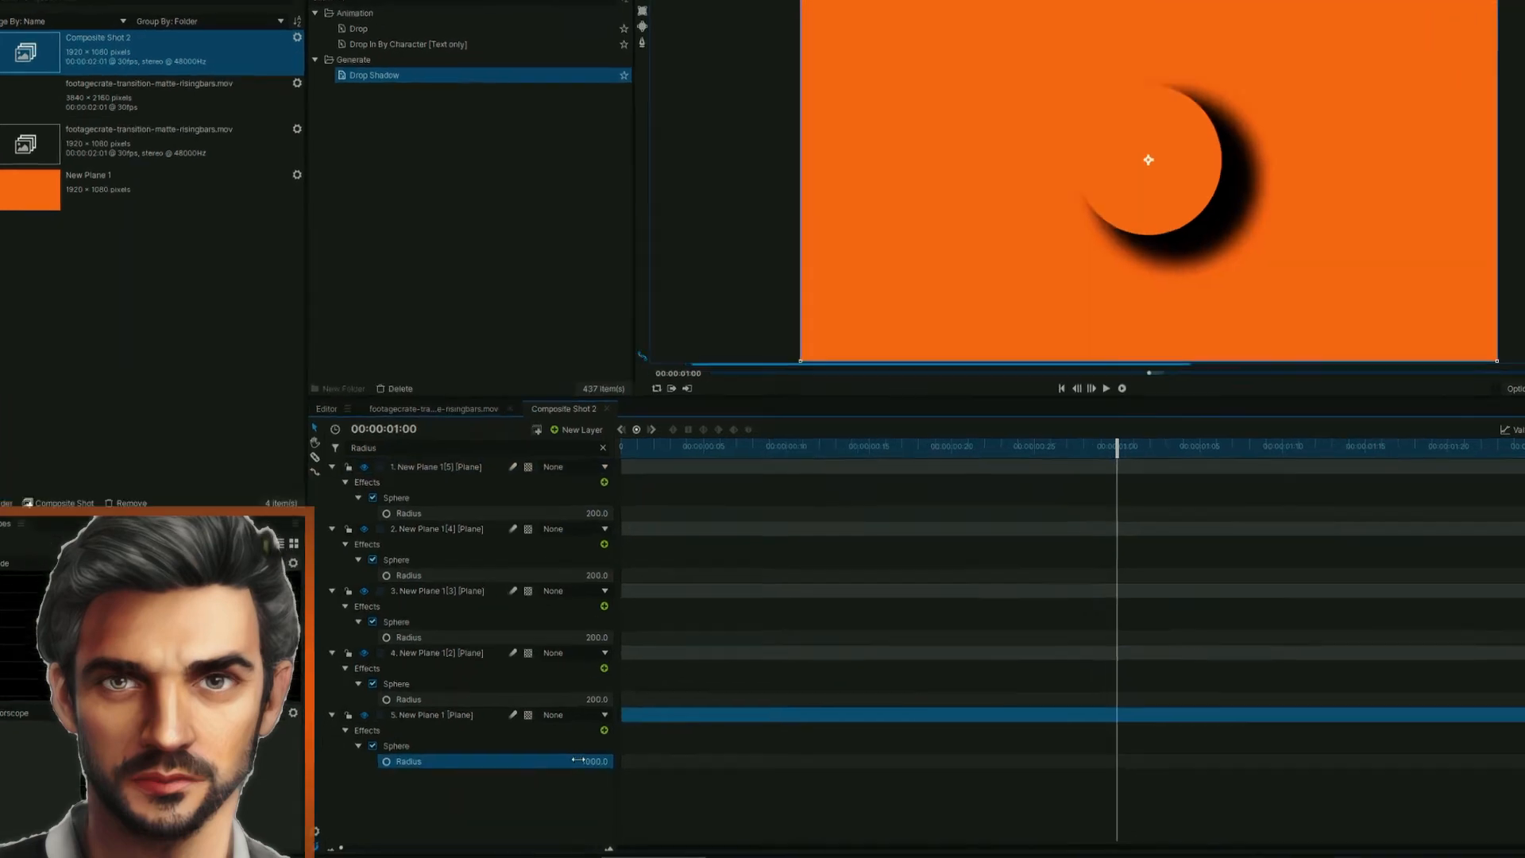
{"action": "left_click", "coordinate": [376, 769]}
Step: Keyframe the sphere radius at 00:00:01:00 to 800 on the fourth plane layer and 600 on the third
{"action": "left_click", "coordinate": [376, 715]}
{"action": "left_click", "coordinate": [559, 711]}
{"action": "type", "text": "800"}
{"action": "key", "text": "Return"}
{"action": "left_click", "coordinate": [428, 548]}
{"action": "left_click", "coordinate": [716, 547]}
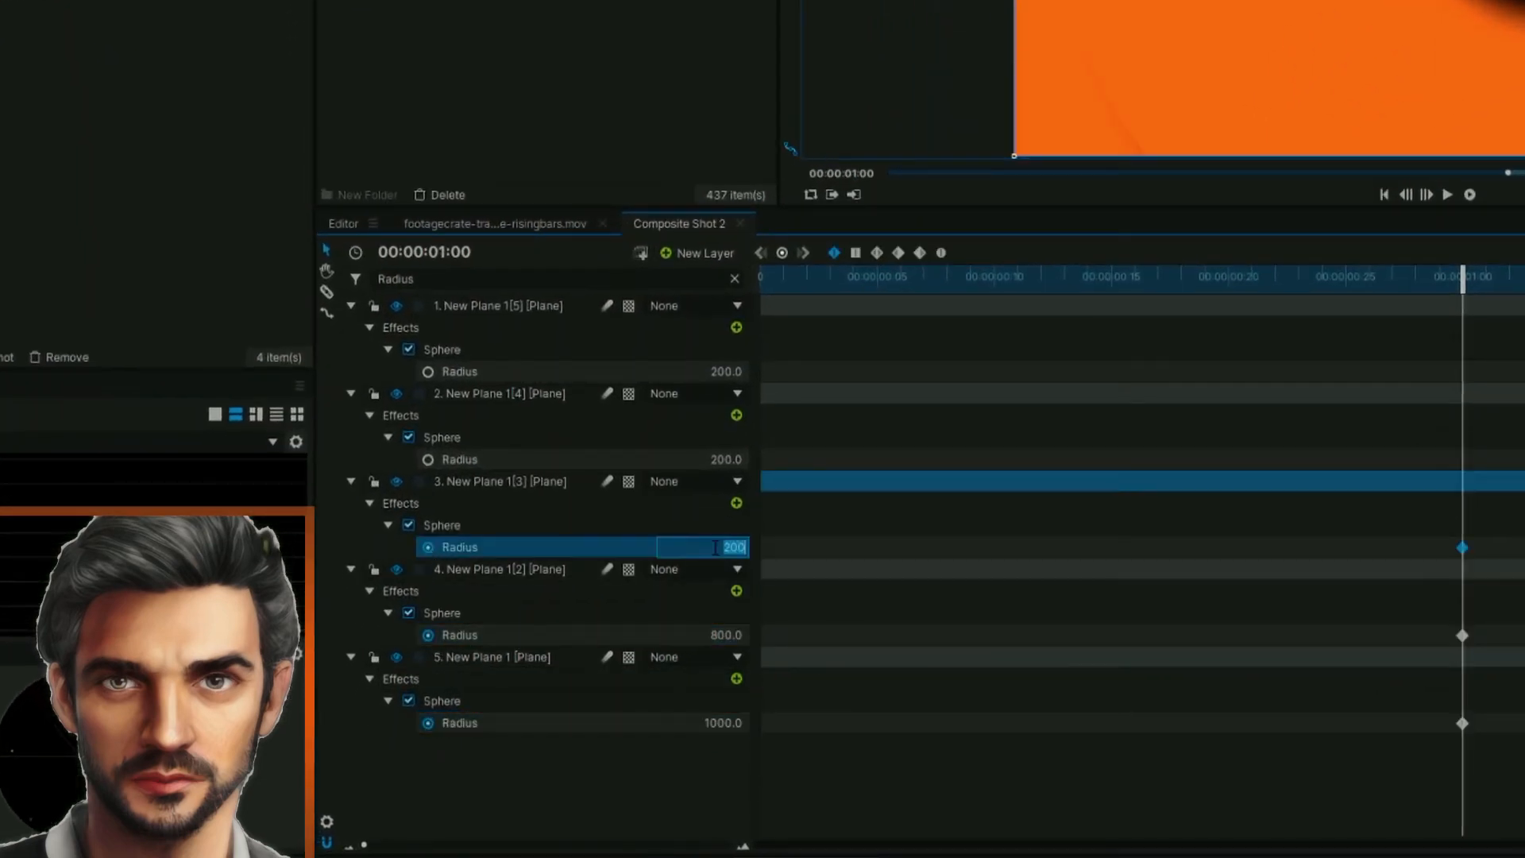
{"action": "type", "text": "600"}
{"action": "key", "text": "Return"}
Step: Keyframe the second plane layer's sphere radius at 400 and add a radius keyframe to the first layer at 00:00:01:00
{"action": "left_click", "coordinate": [428, 459]}
{"action": "left_click", "coordinate": [716, 459]}
{"action": "type", "text": "400"}
{"action": "left_click", "coordinate": [428, 371]}
Step: Keyframe the sphere radius to 0 on all five plane layers at the first frame
{"action": "key", "text": "Home"}
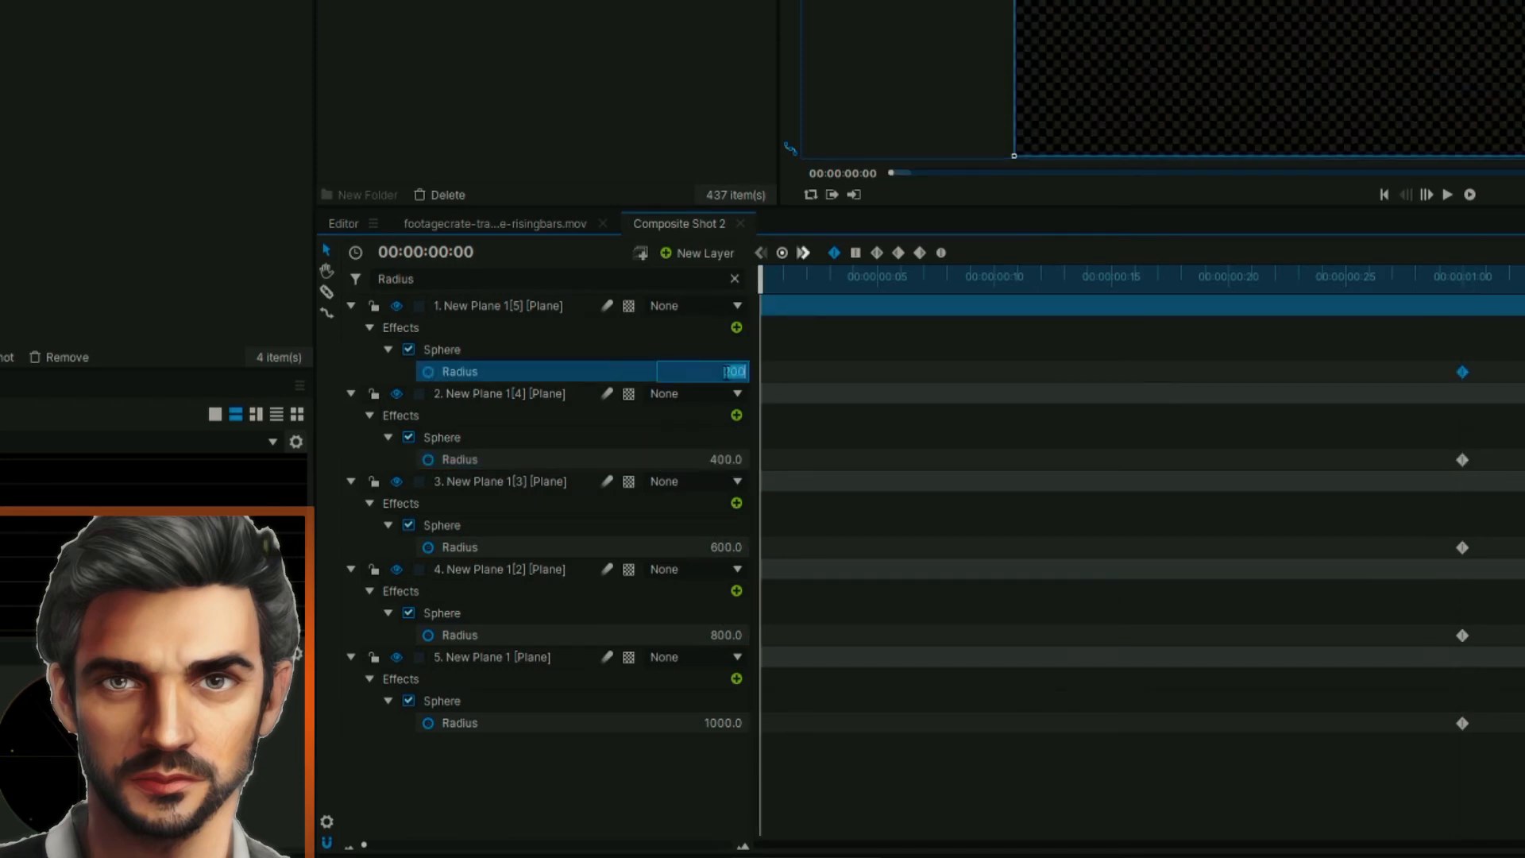
{"action": "left_click", "coordinate": [726, 372]}
{"action": "type", "text": "0"}
{"action": "key", "text": "Return"}
{"action": "left_click", "coordinate": [726, 459]}
{"action": "type", "text": "0"}
{"action": "key", "text": "Return"}
{"action": "left_click", "coordinate": [726, 547]}
{"action": "left_click", "coordinate": [726, 723]}
{"action": "type", "text": "0"}
{"action": "key", "text": "Return"}
Step: Keyframe the sphere radius to 0 on all five plane layers at the last frame and preview the animation from the start
{"action": "key", "text": "End"}
{"action": "left_click", "coordinate": [726, 723]}
{"action": "type", "text": "0"}
{"action": "key", "text": "Return"}
{"action": "left_click", "coordinate": [717, 634]}
{"action": "left_click", "coordinate": [726, 459]}
{"action": "type", "text": "0"}
{"action": "key", "text": "Return"}
{"action": "left_click", "coordinate": [721, 372]}
{"action": "type", "text": "0"}
{"action": "key", "text": "Return"}
{"action": "left_click", "coordinate": [1383, 194]}
{"action": "left_click", "coordinate": [1470, 194]}
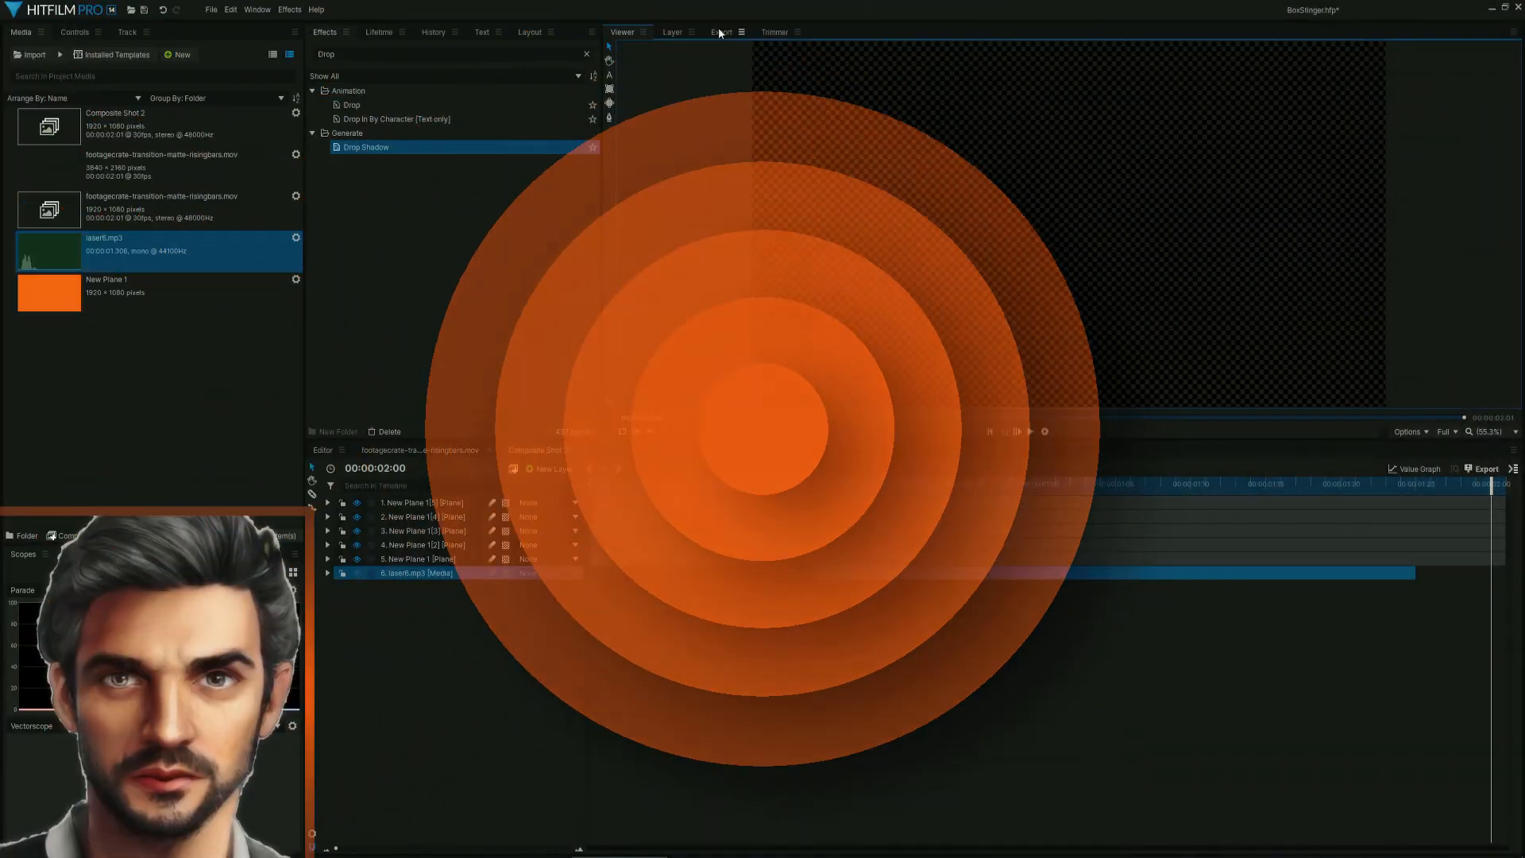
Step: Open the export queue and the export options for Composite Shot 2
{"action": "left_click", "coordinate": [721, 32]}
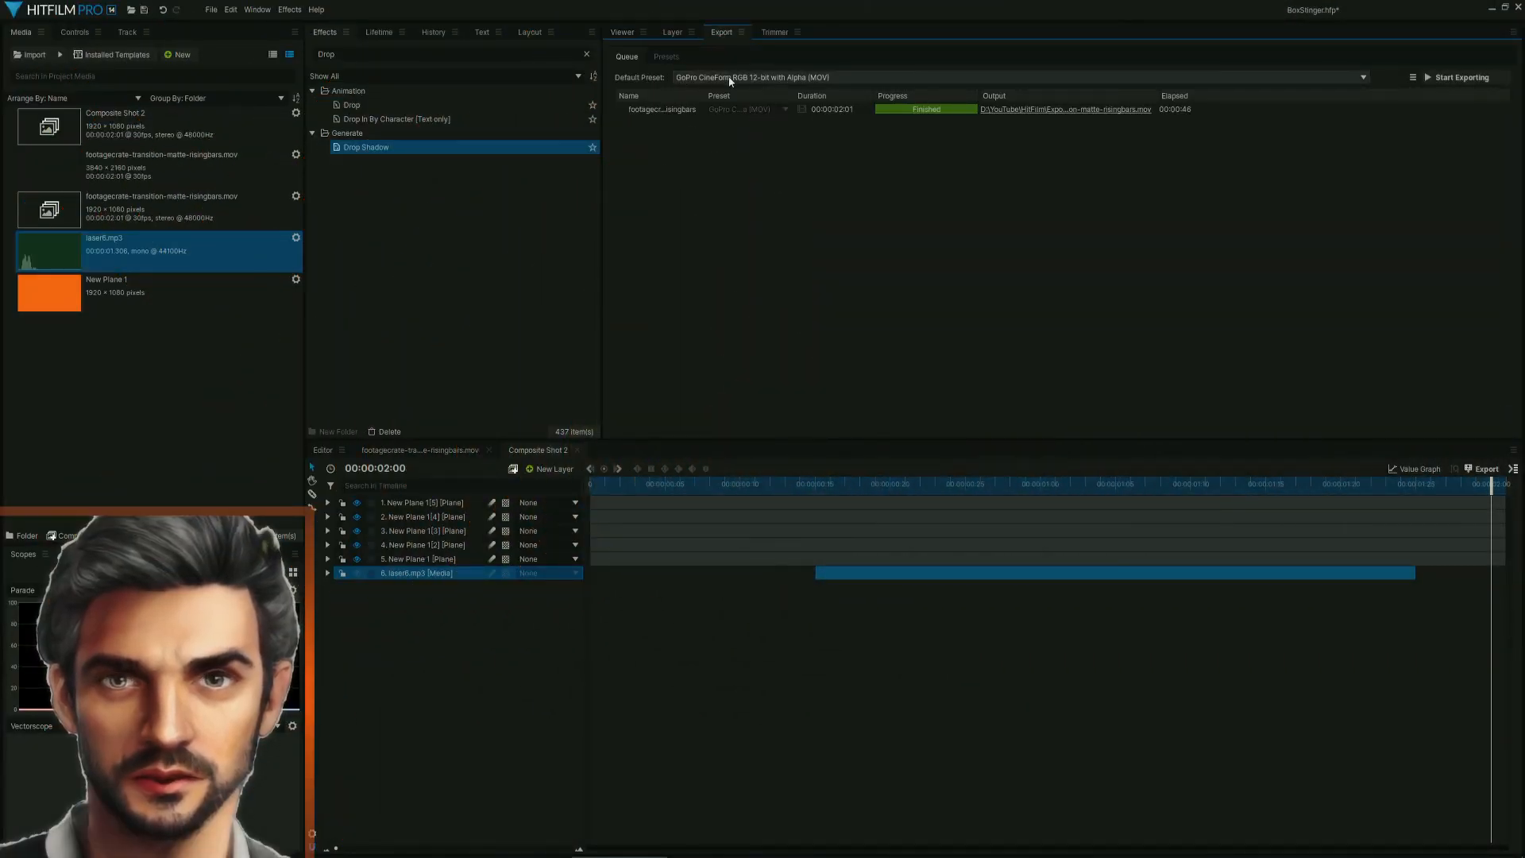
{"action": "left_click", "coordinate": [1513, 470]}
{"action": "mouse_move", "coordinate": [1506, 481]}
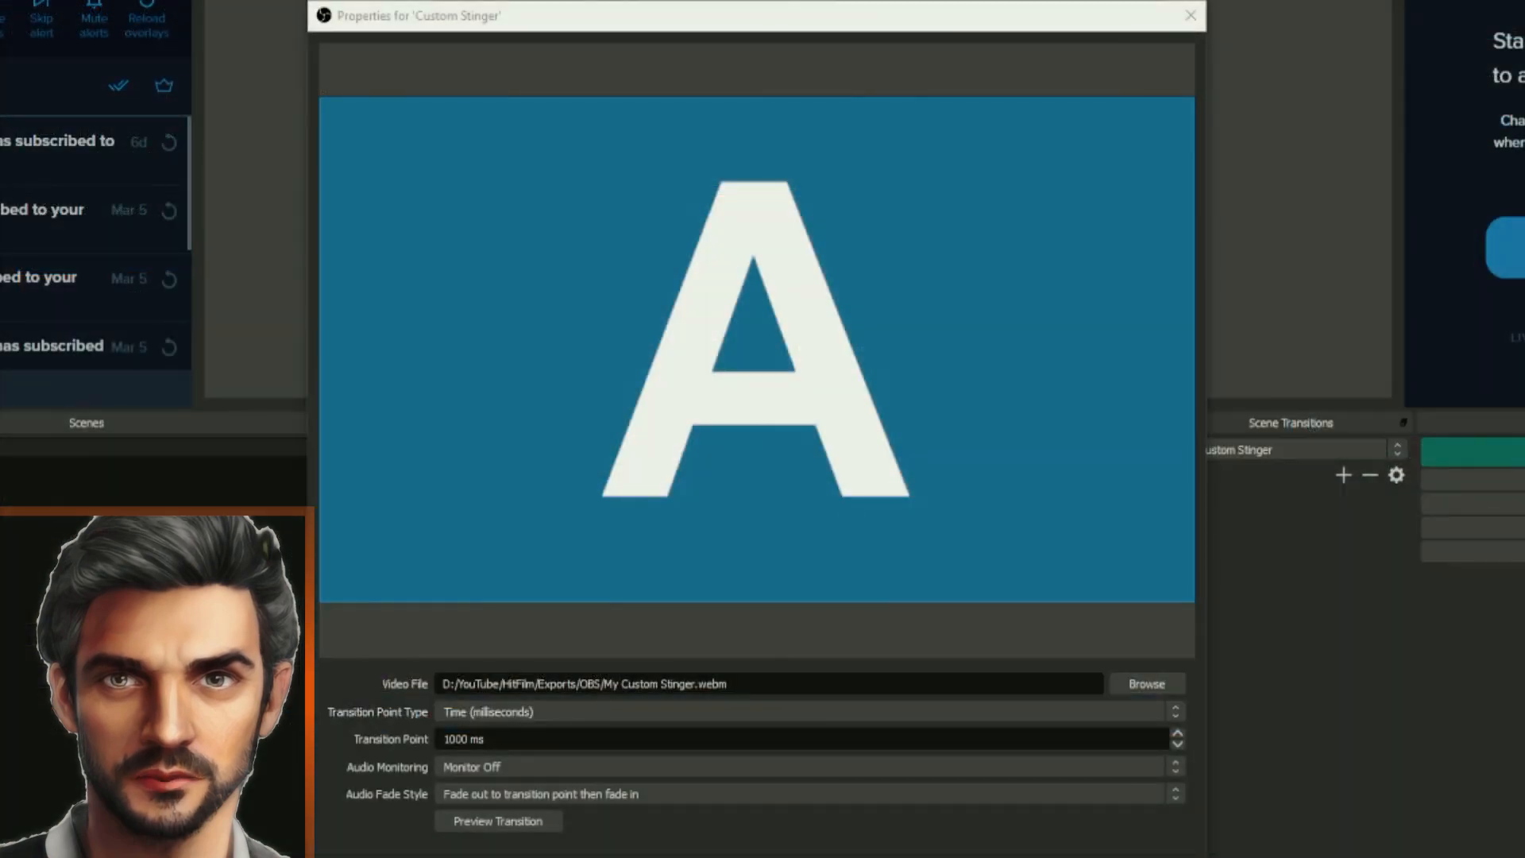
Step: In OBS, set the Custom Stinger's audio monitoring to Monitor and Output and its audio fade style to Crossfade, and preview the transition
{"action": "left_click", "coordinate": [695, 767]}
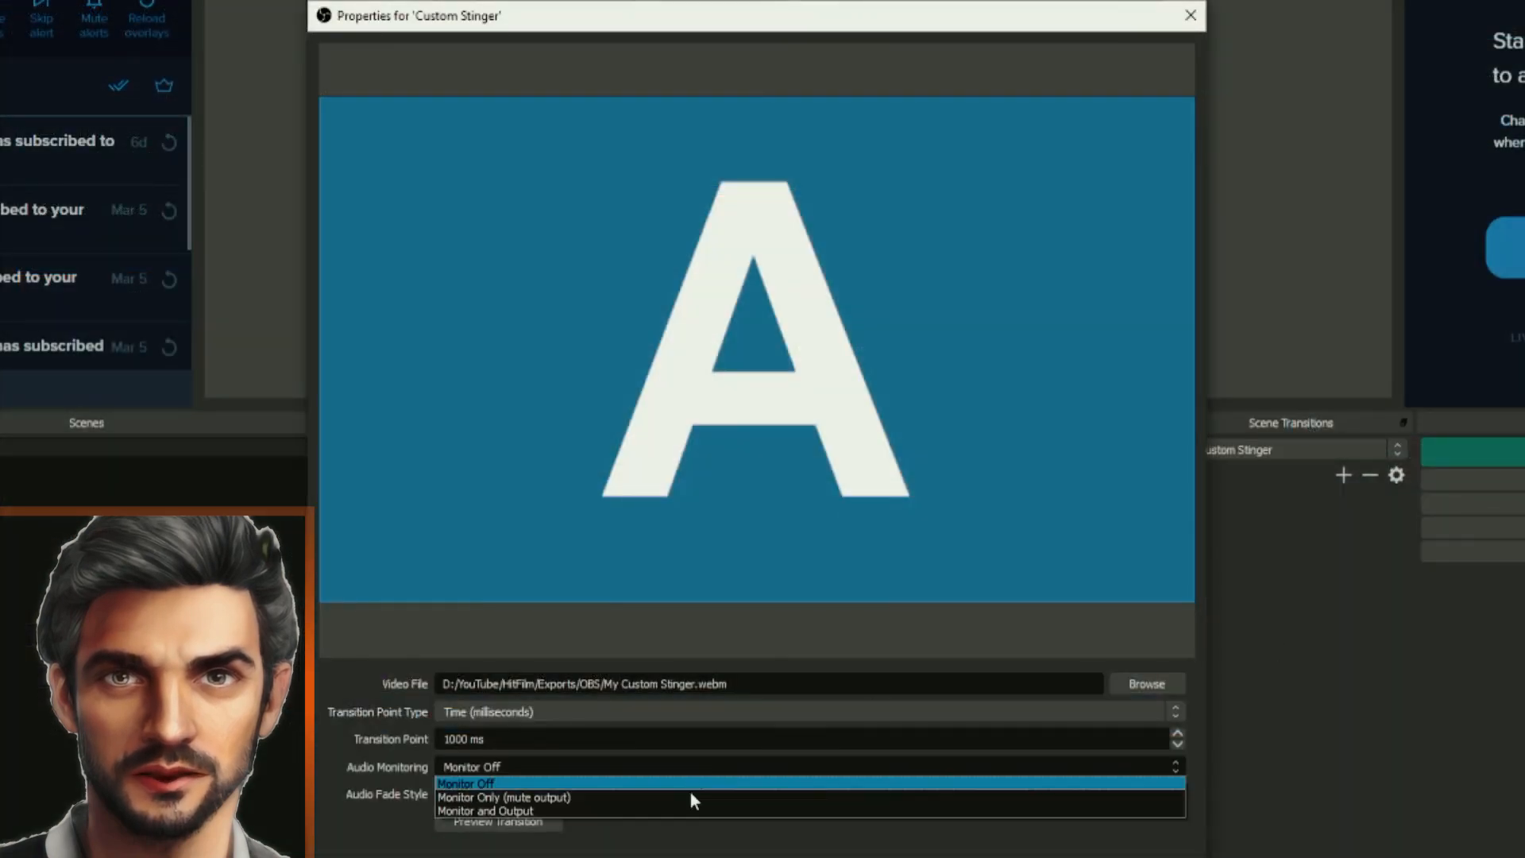
{"action": "left_click", "coordinate": [688, 807]}
{"action": "left_click", "coordinate": [664, 798]}
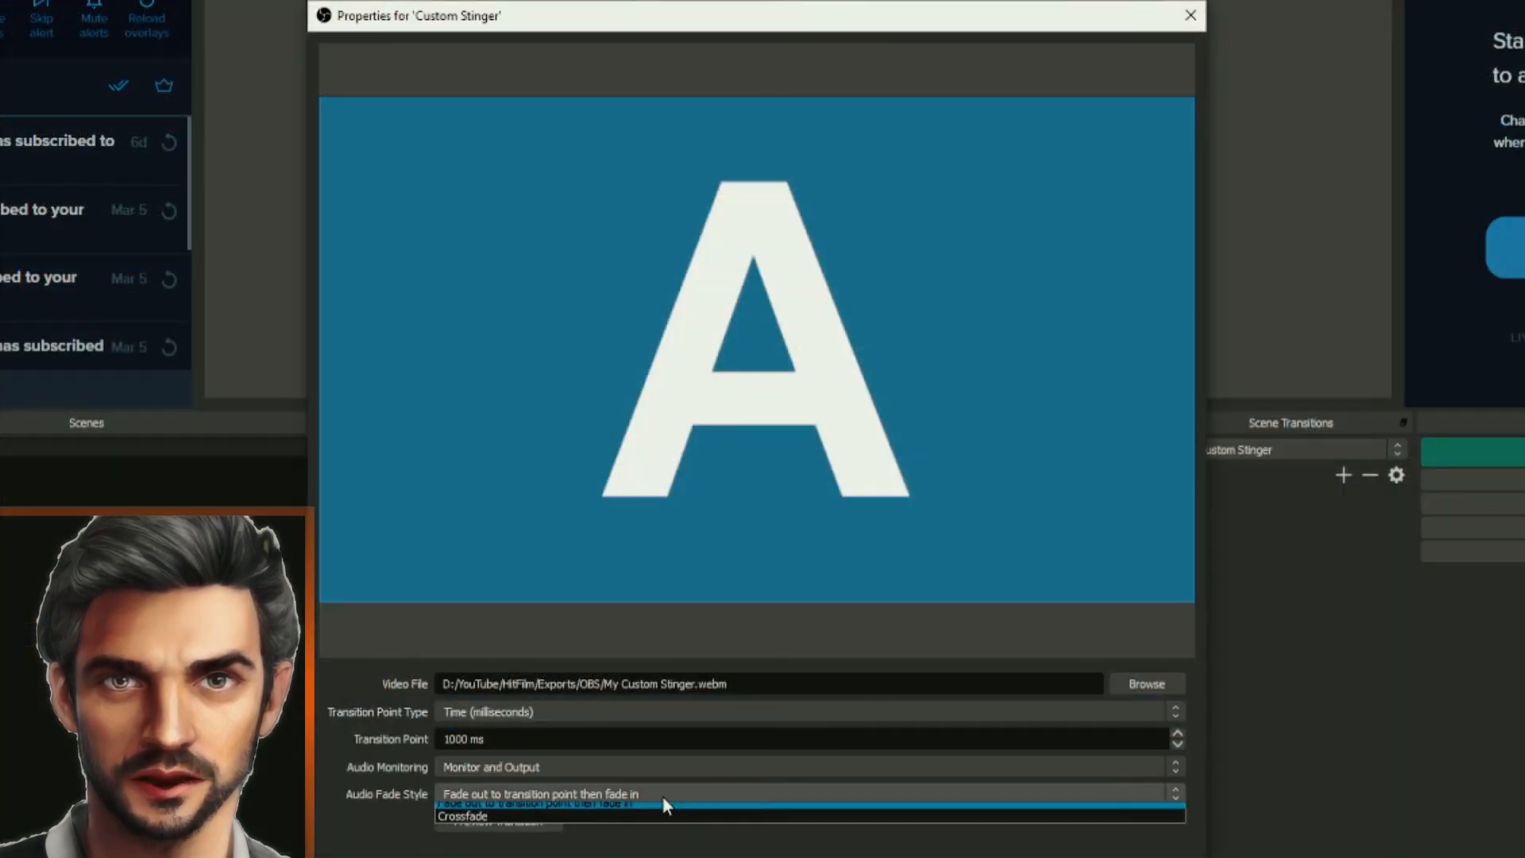
{"action": "left_click", "coordinate": [667, 823]}
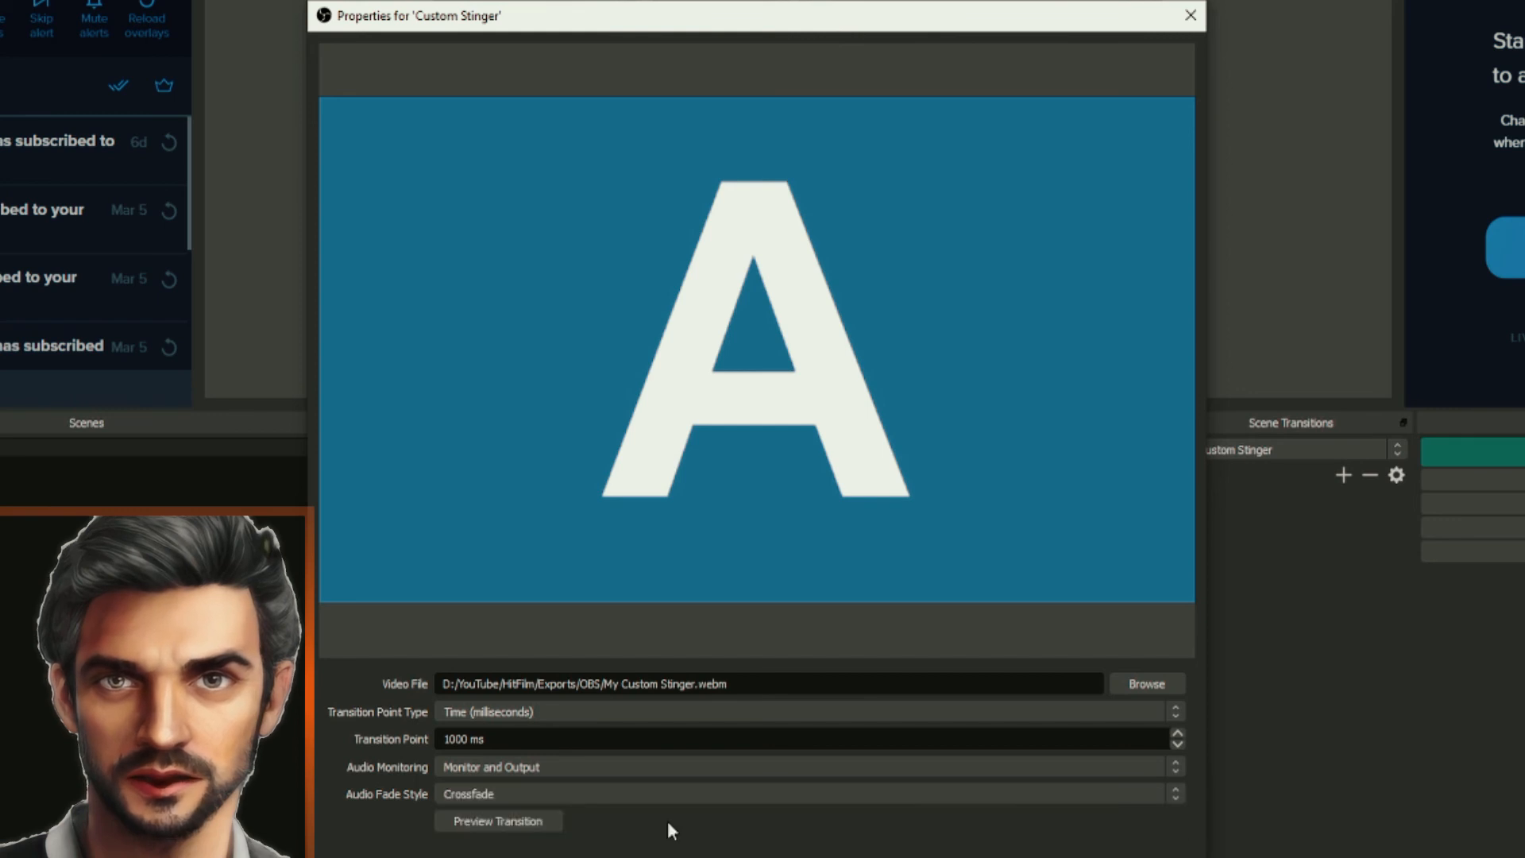
{"action": "left_click", "coordinate": [493, 823]}
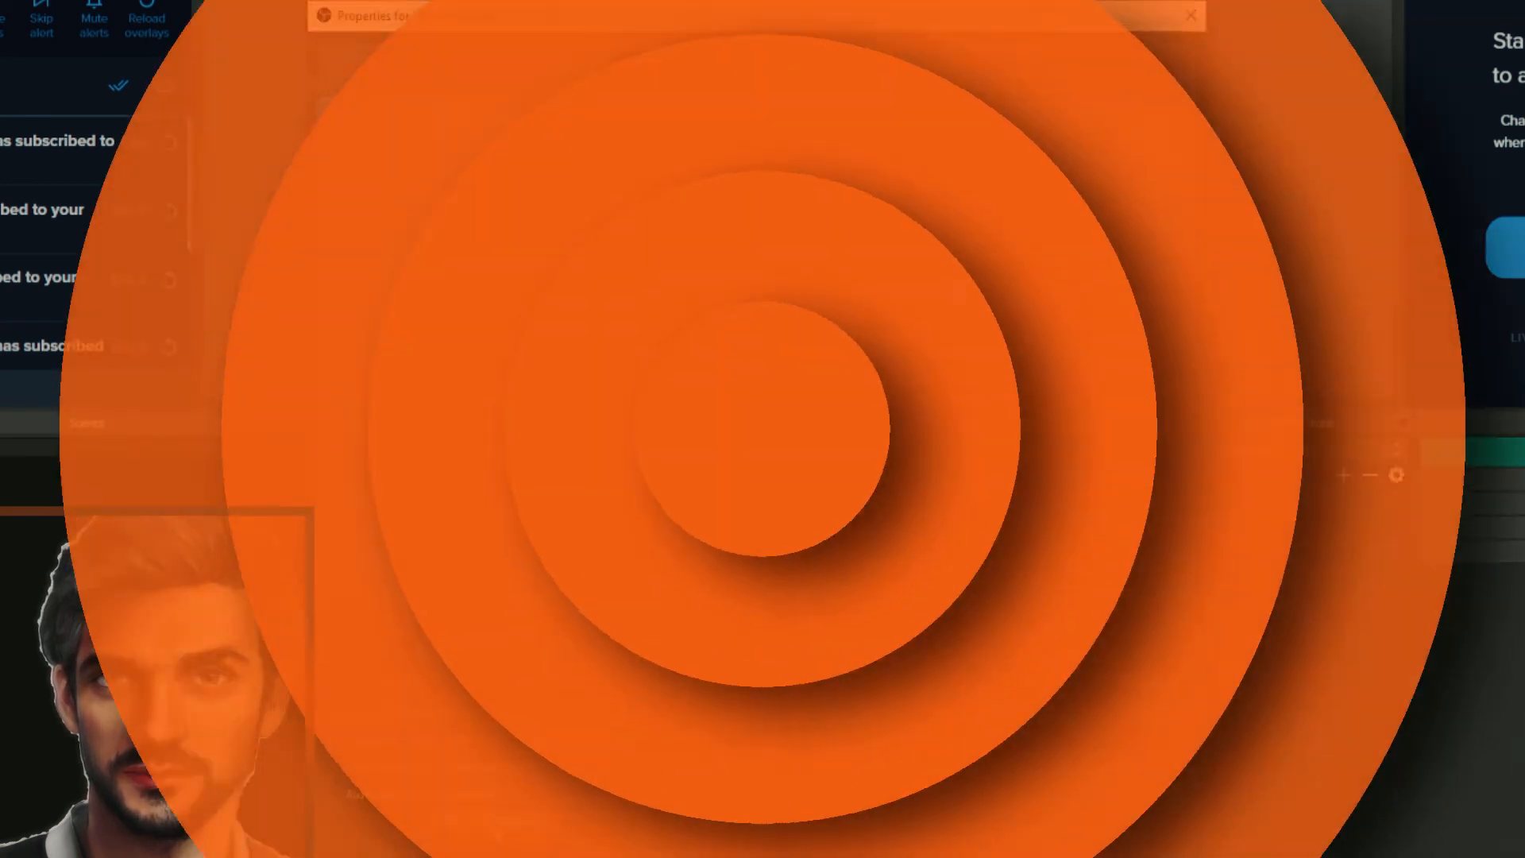